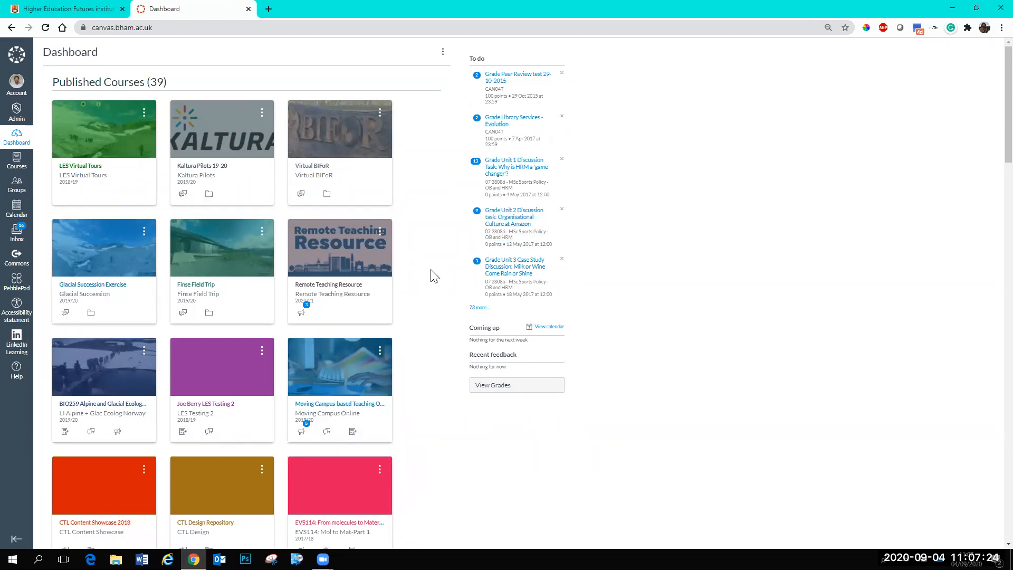
# Step: Open the unpublished UCF example course from the course dashboard
pyautogui.scroll(-10, 433, 276)
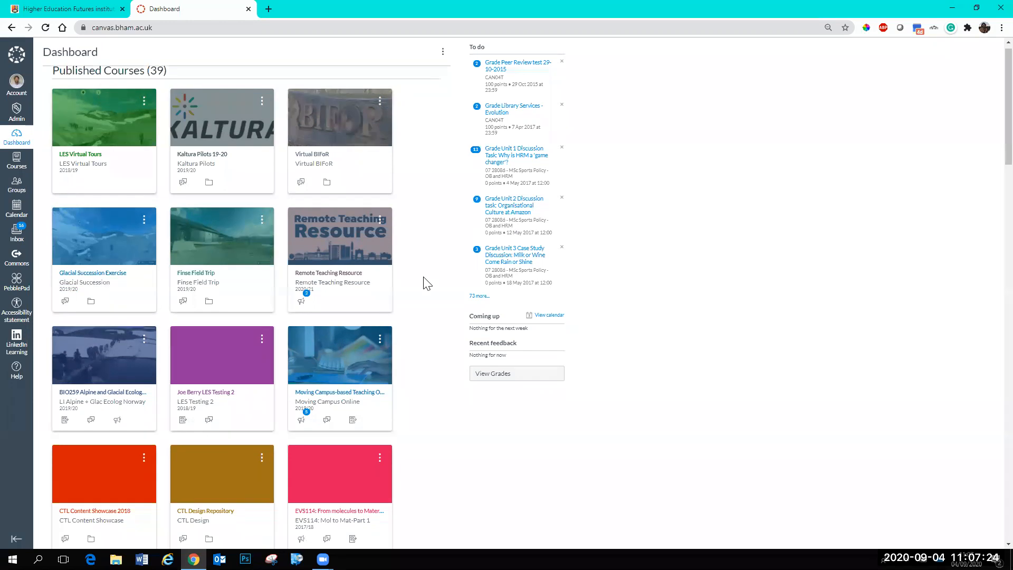
pyautogui.scroll(10, 437, 288)
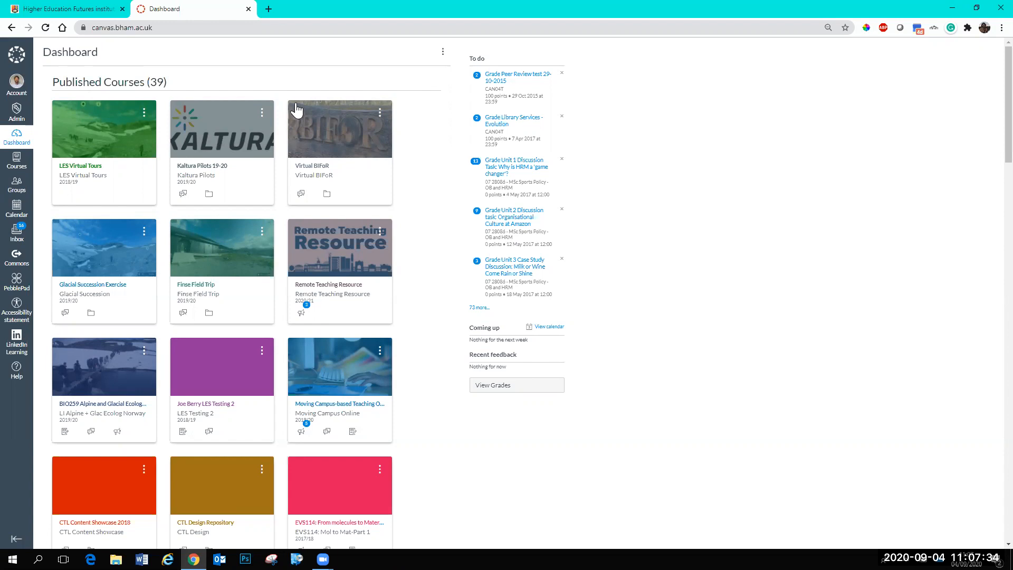
pyautogui.scroll(-1, 441, 198)
pyautogui.scroll(-20, 441, 198)
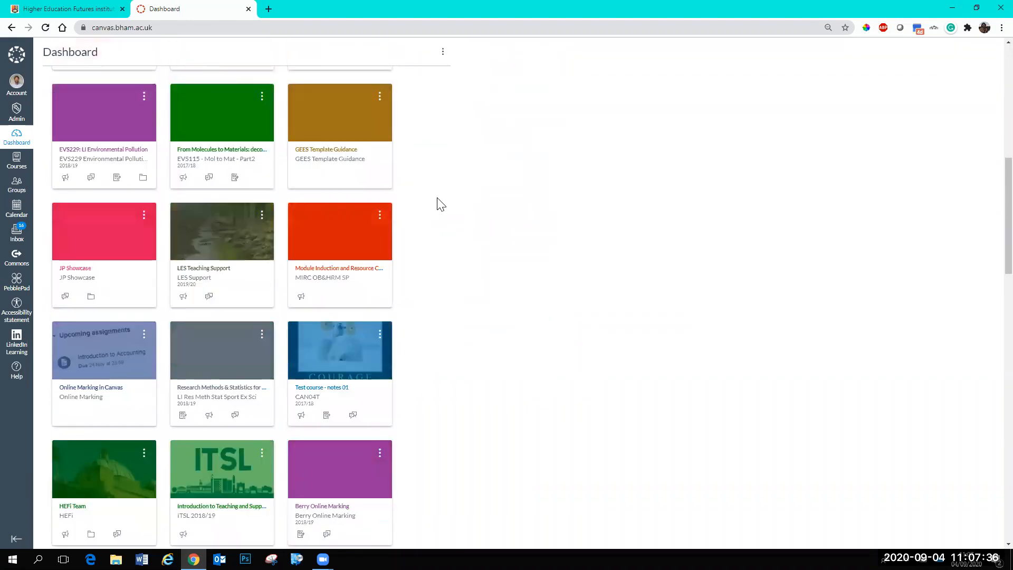
pyautogui.scroll(-7, 441, 206)
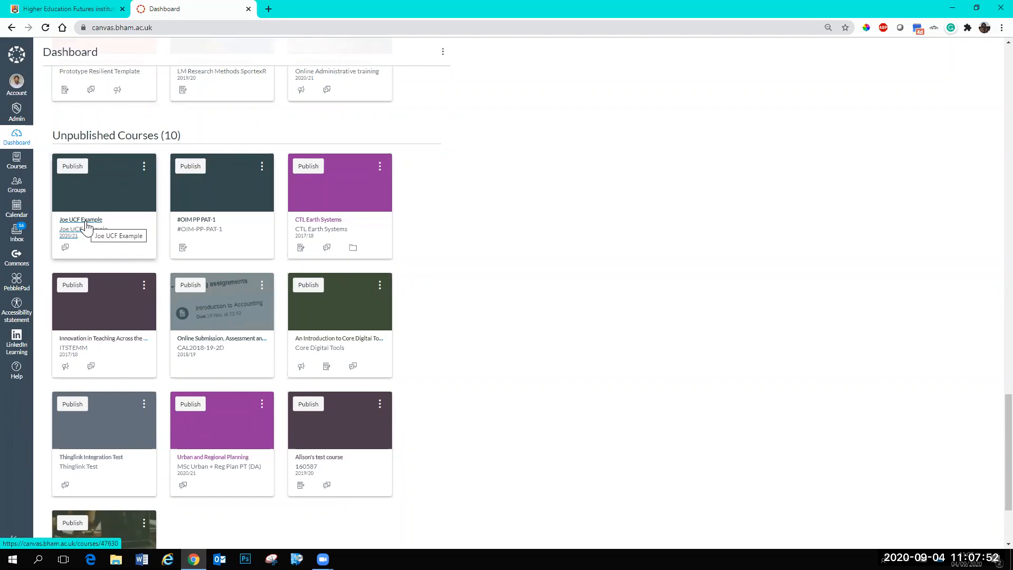
pyautogui.click(87, 226)
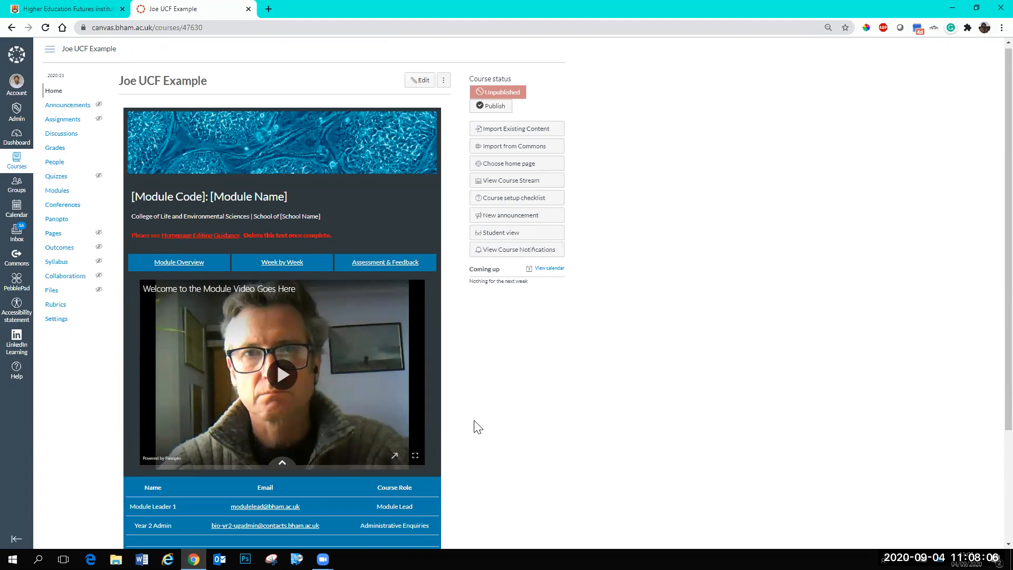
# Step: Examine the course home page from its banner and module links through the contact table to the Undergraduate Handbook section
pyautogui.scroll(-3, 477, 454)
pyautogui.scroll(2, 482, 490)
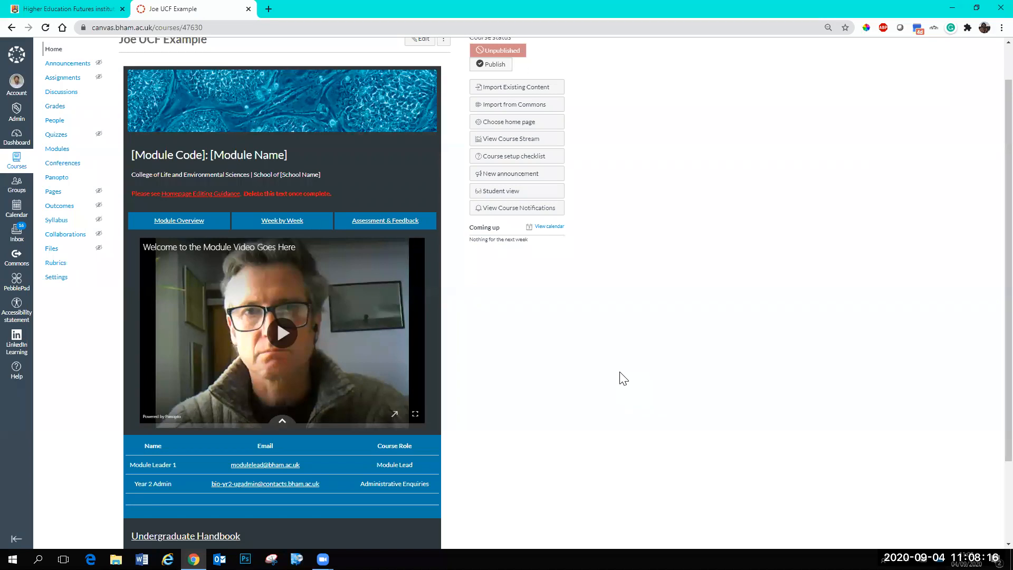
pyautogui.scroll(1, 602, 380)
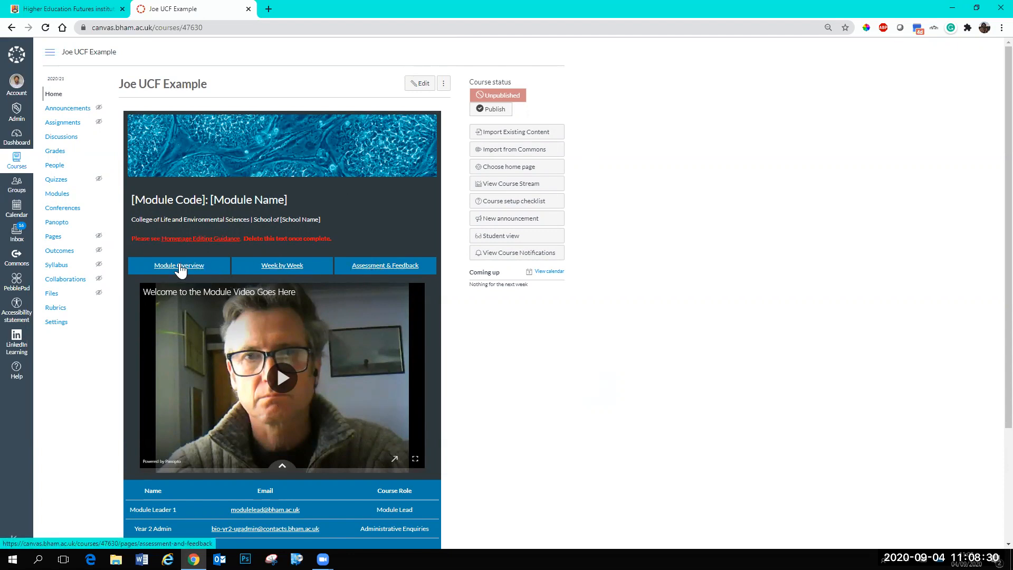
pyautogui.scroll(-2, 257, 481)
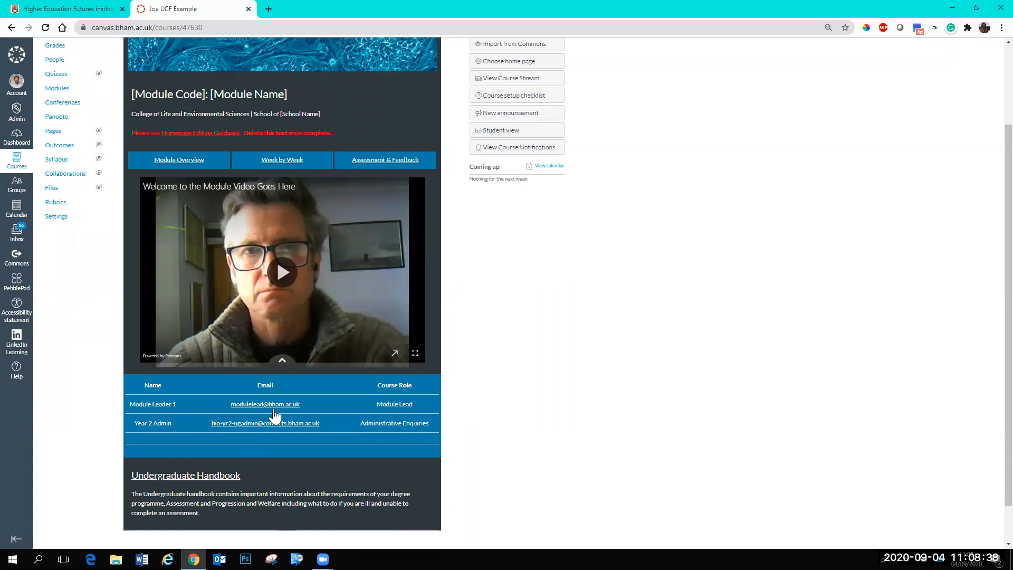
pyautogui.scroll(2, 192, 389)
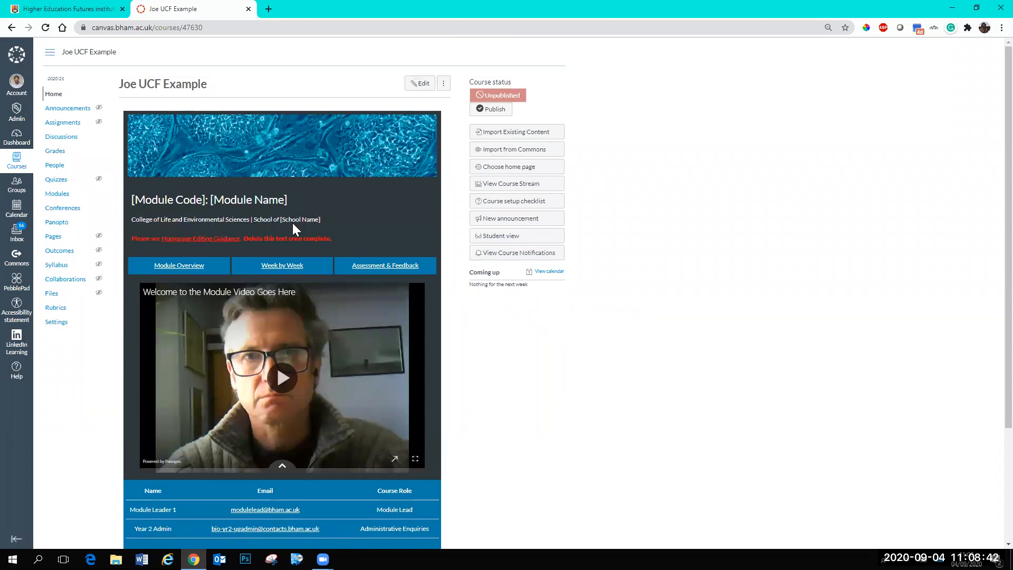
pyautogui.scroll(-2, 181, 221)
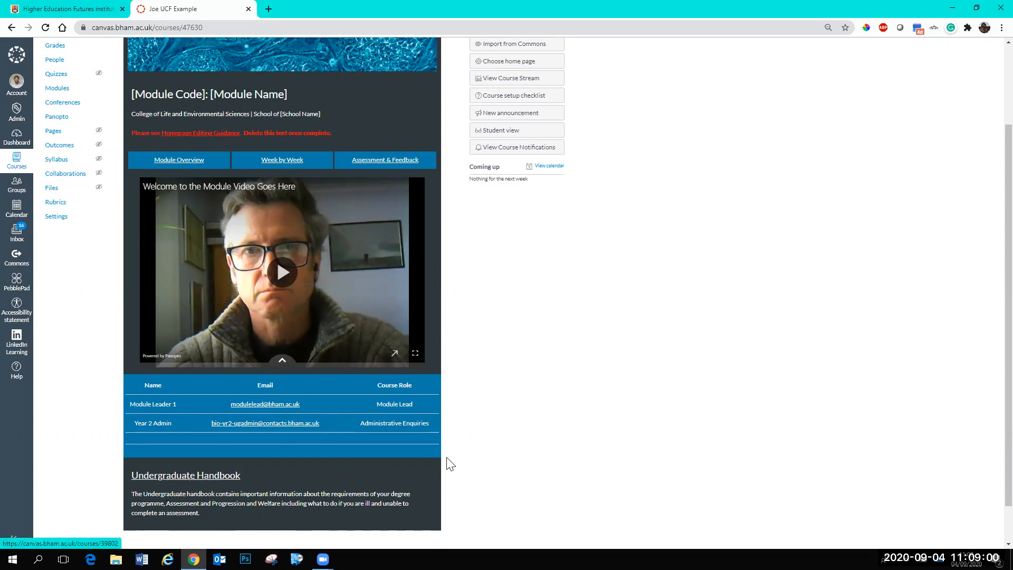
pyautogui.scroll(2, 449, 464)
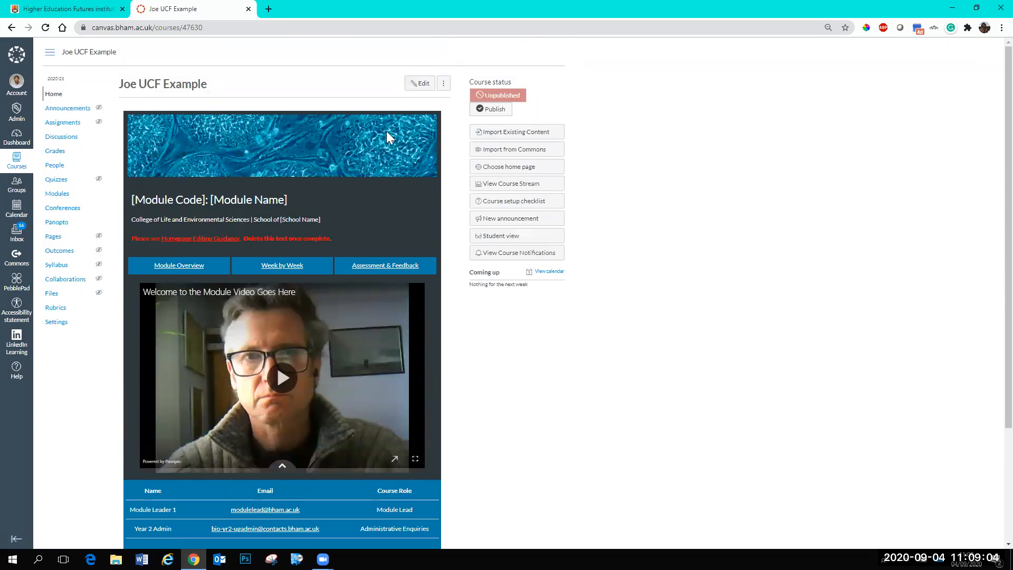
# Step: Open the course home page for editing and replace the [Module Code] placeholder in the heading with 07 88814
pyautogui.click(419, 86)
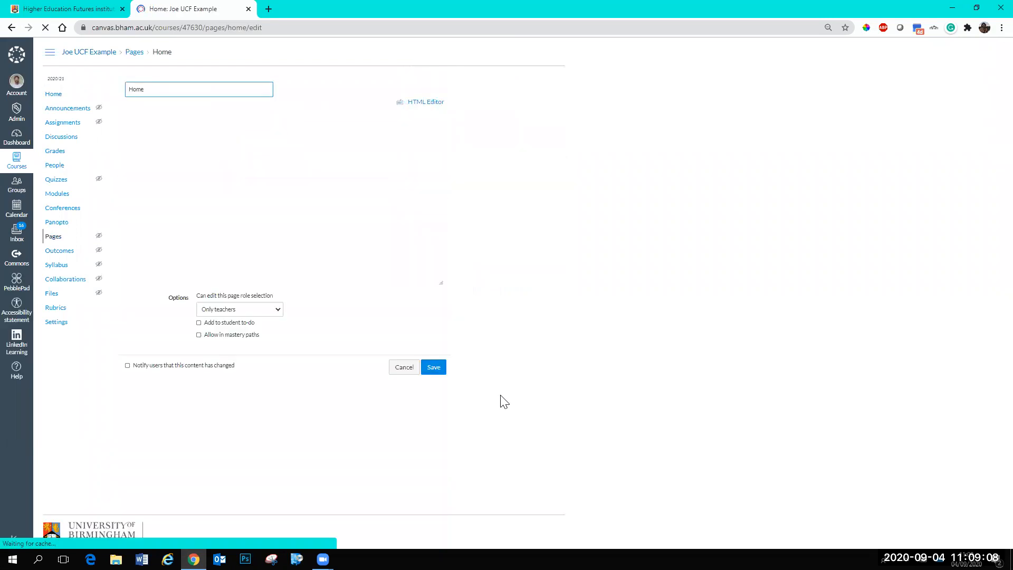
pyautogui.moveTo(441, 267); pyautogui.dragTo(424, 502)
pyautogui.click(184, 228)
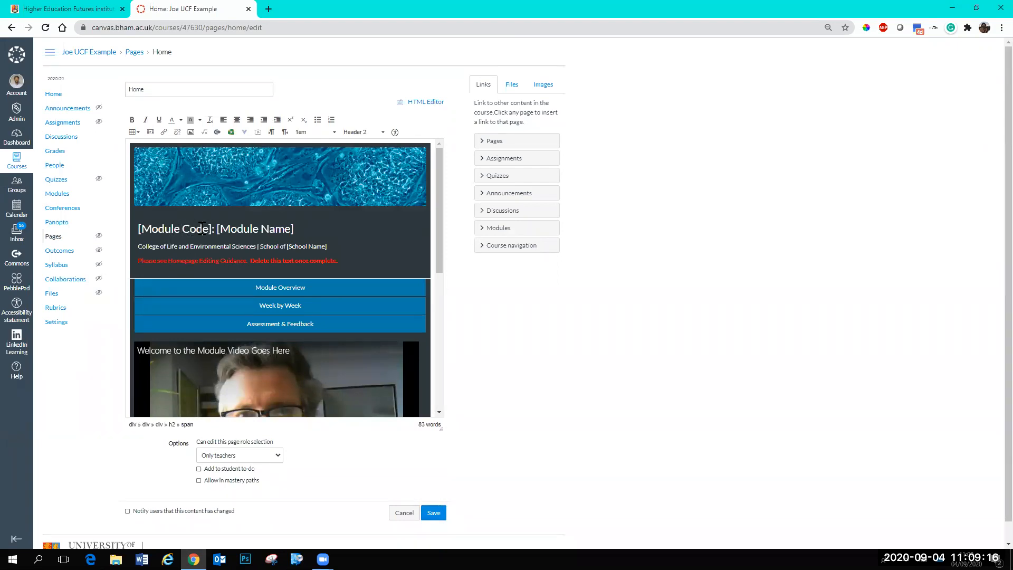
pyautogui.click(202, 228)
pyautogui.press('BackSpace')
pyautogui.press('BackSpace')
pyautogui.press('BackSpace')
pyautogui.press('BackSpace')
pyautogui.press('BackSpace')
pyautogui.press('BackSpace')
pyautogui.press('BackSpace')
pyautogui.press('BackSpace')
pyautogui.press('BackSpace')
pyautogui.press('BackSpace')
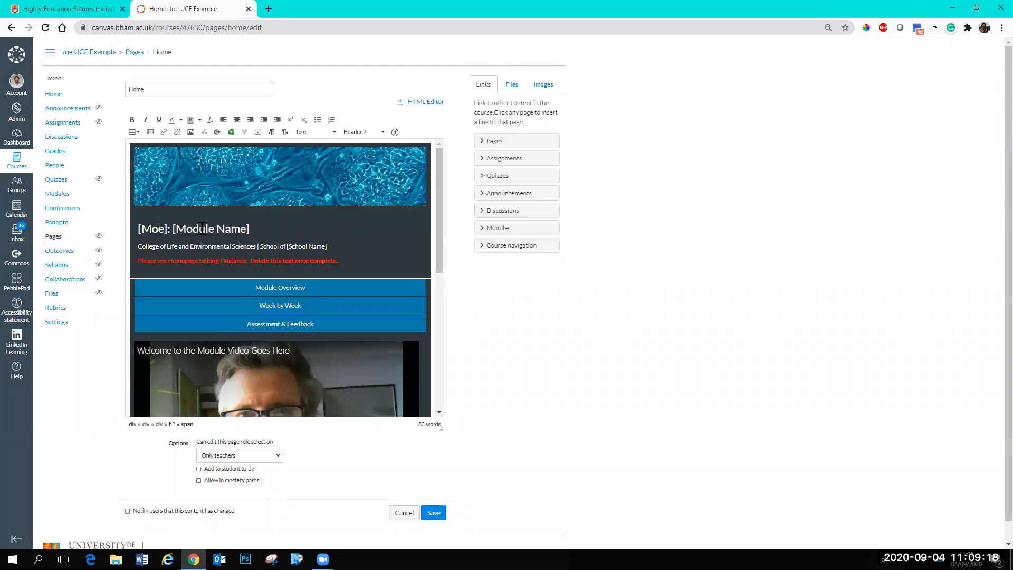
pyautogui.write('0788814')
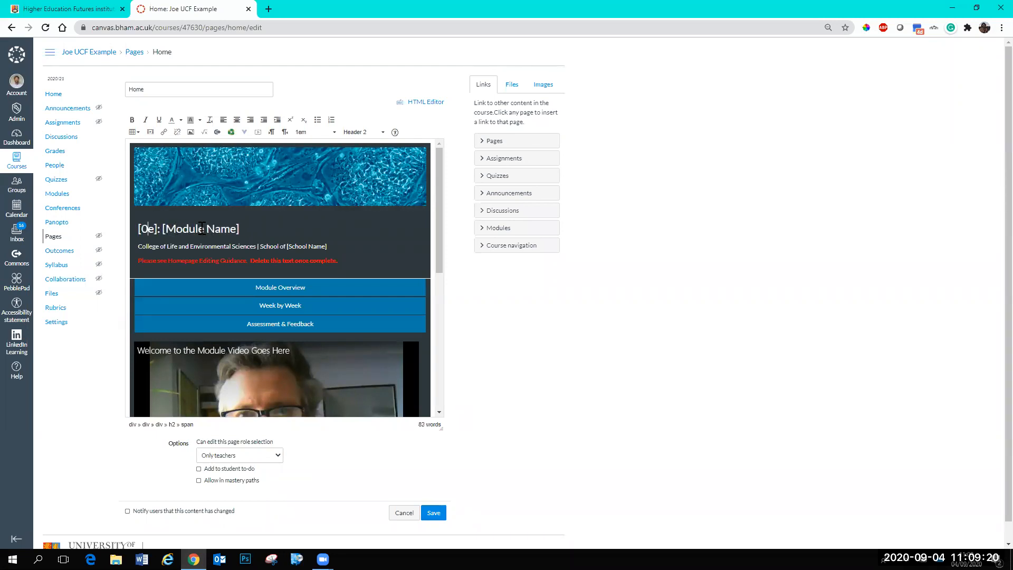
pyautogui.press('Delete')
pyautogui.press('Delete')
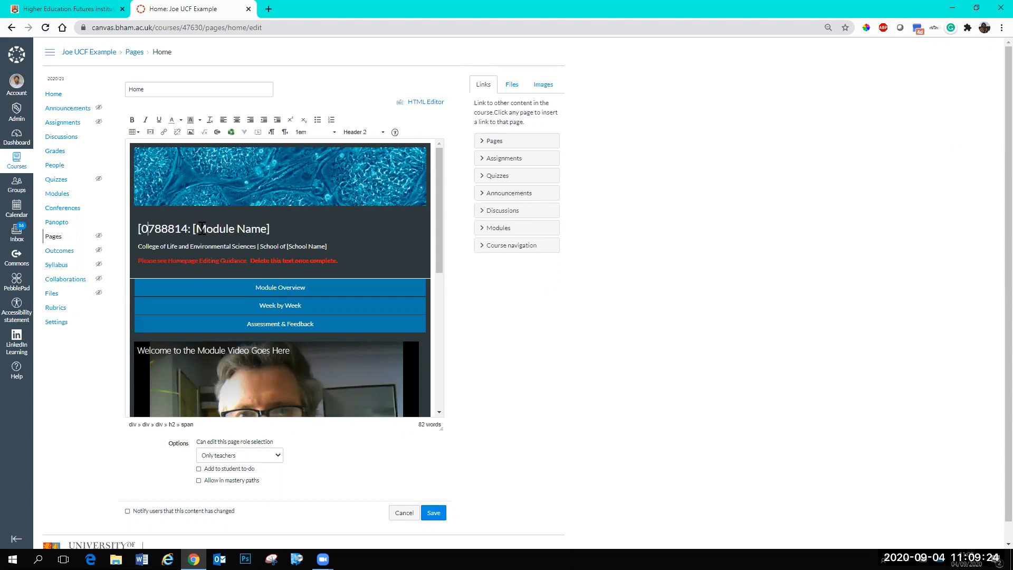
pyautogui.press('Delete')
pyautogui.press('Right')
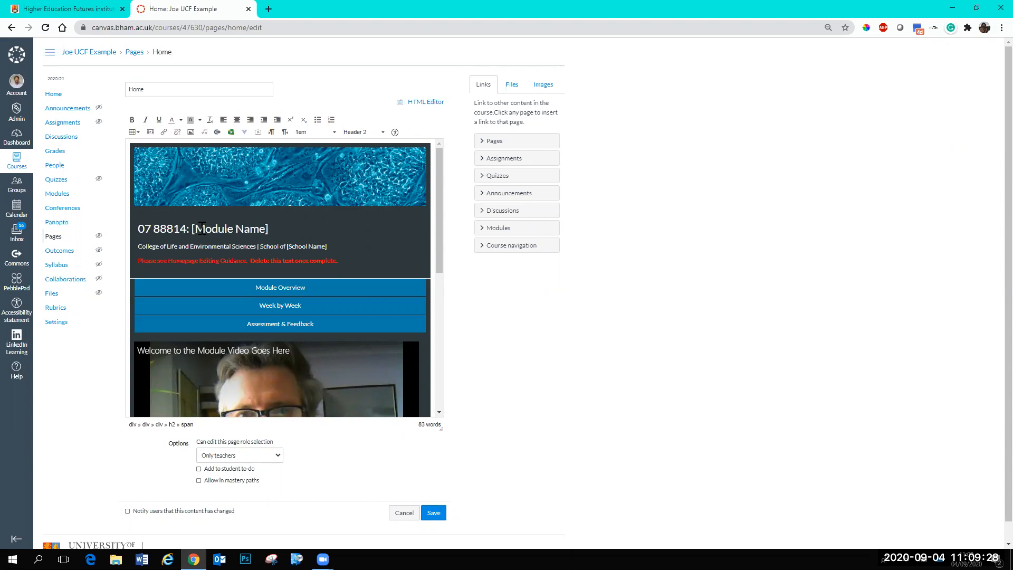
# Step: Replace the [Module Name] placeholder in the home page heading with "Intro to Biology"
pyautogui.moveTo(260, 228); pyautogui.dragTo(206, 233)
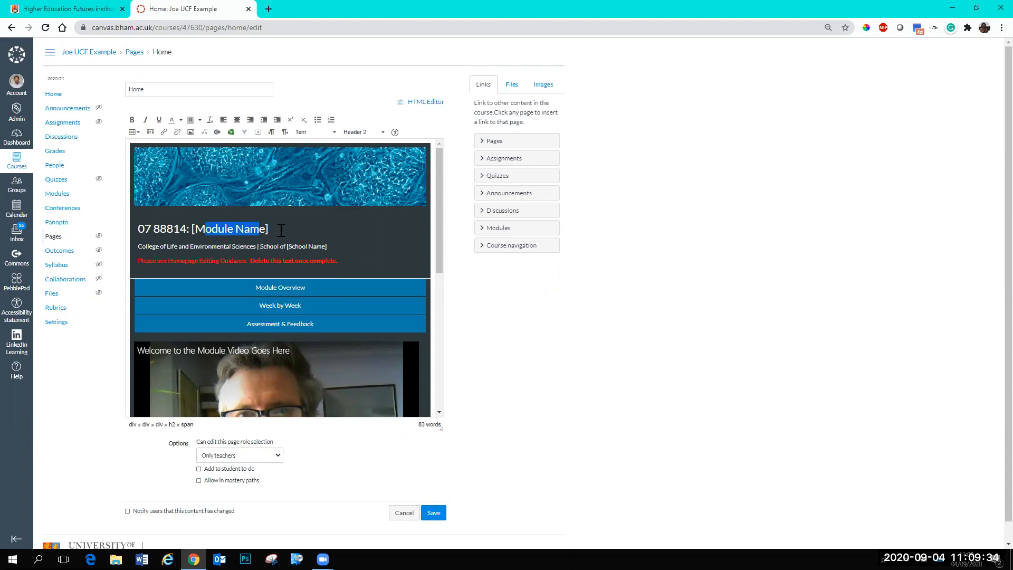
pyautogui.press('BackSpace')
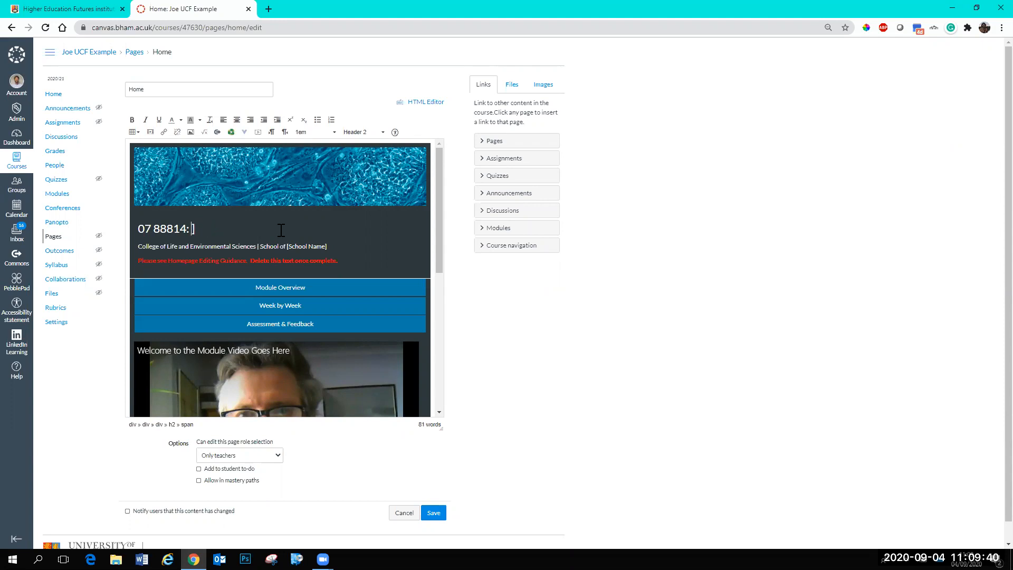
pyautogui.write('INtro to Biology')
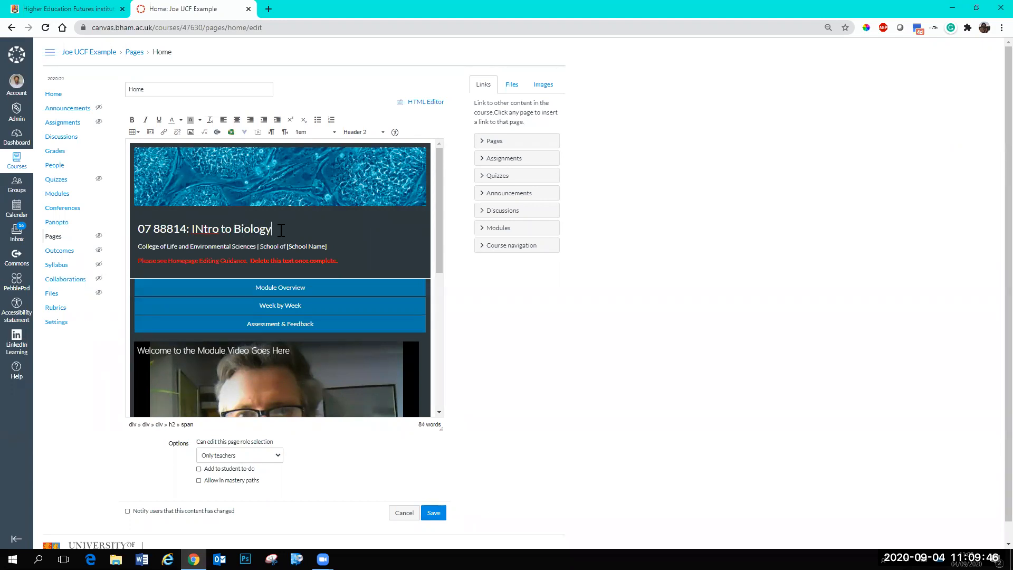
pyautogui.press('BackSpace')
pyautogui.write('n')
# Step: Delete one empty row from the contact table below the welcome video and save the home page
pyautogui.moveTo(439, 263); pyautogui.dragTo(422, 371)
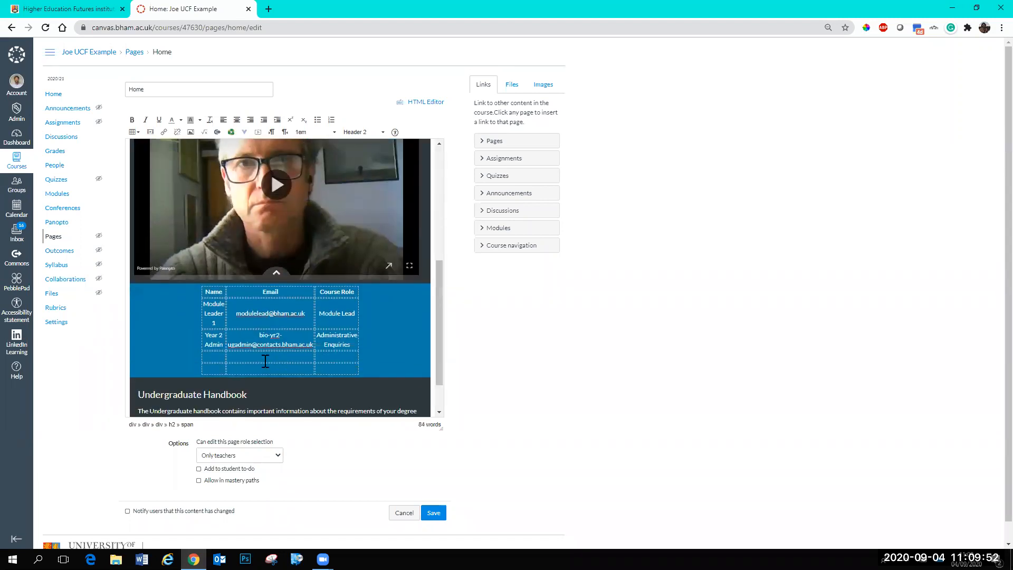
pyautogui.click(220, 358)
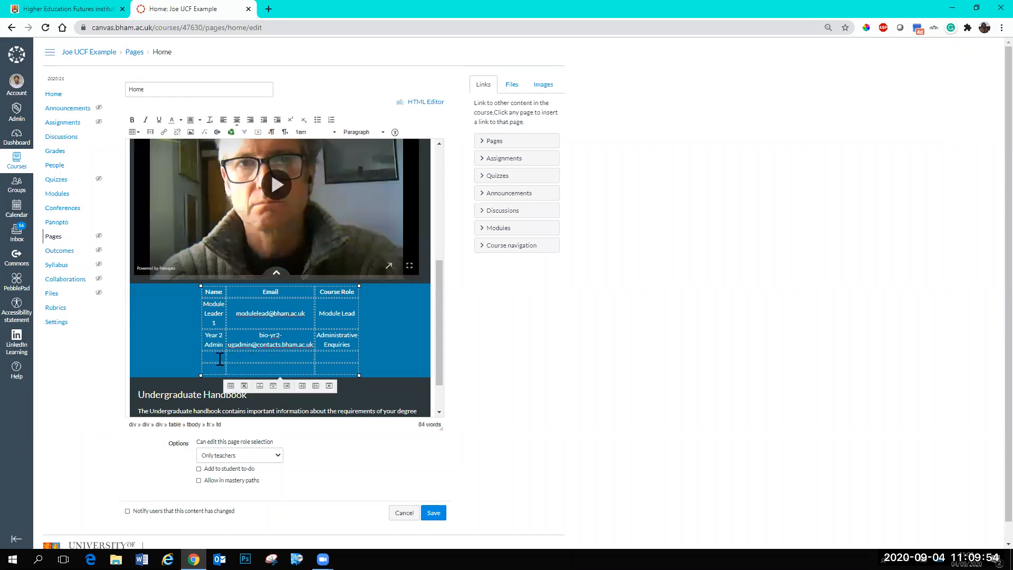
pyautogui.click(287, 388)
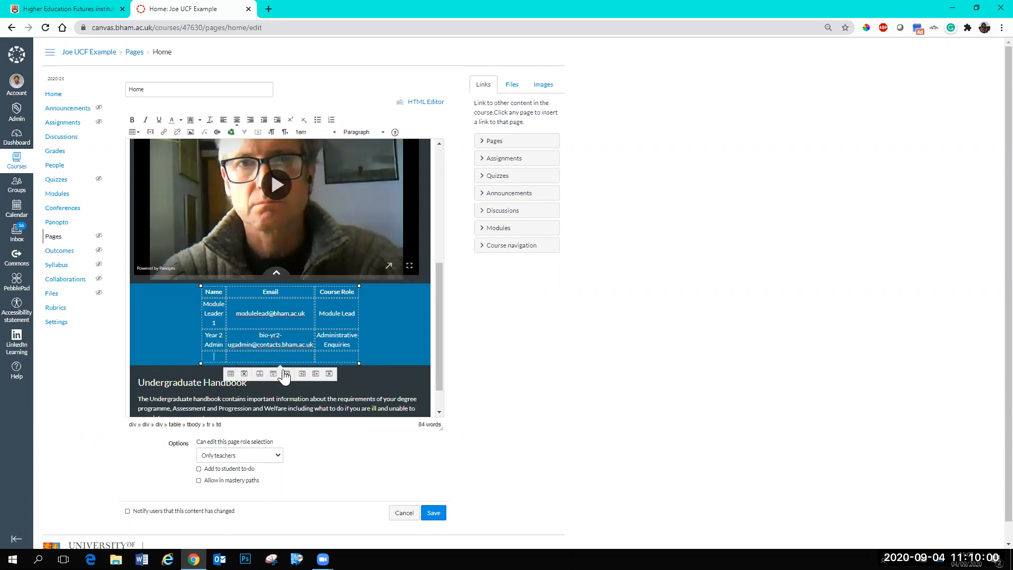
pyautogui.click(308, 318)
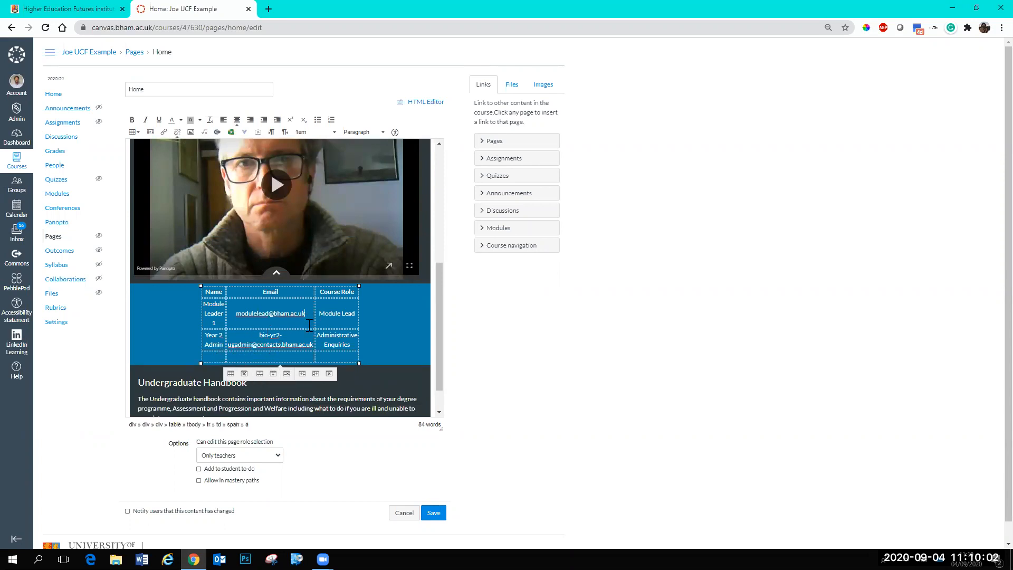
pyautogui.click(289, 356)
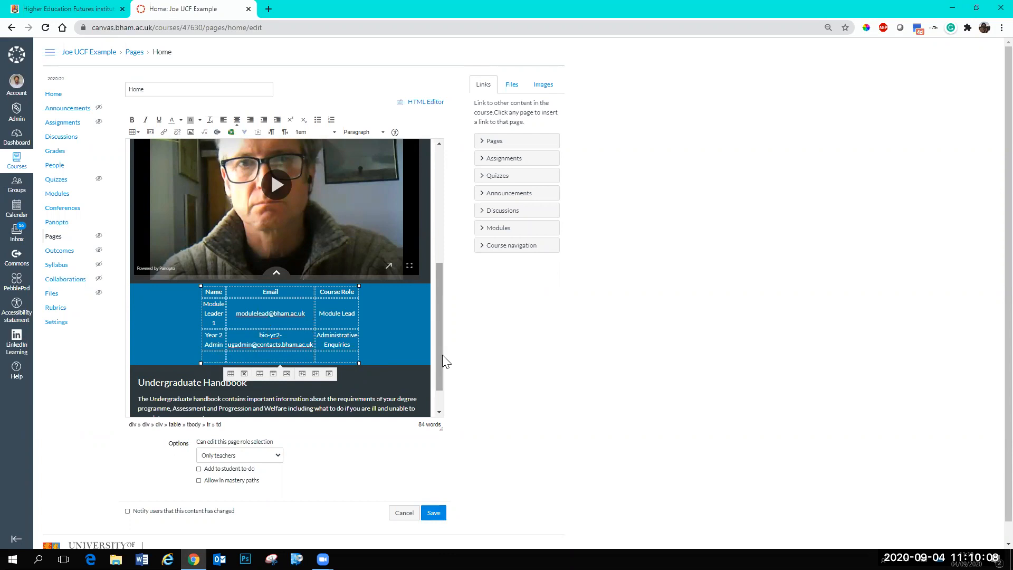
pyautogui.click(433, 513)
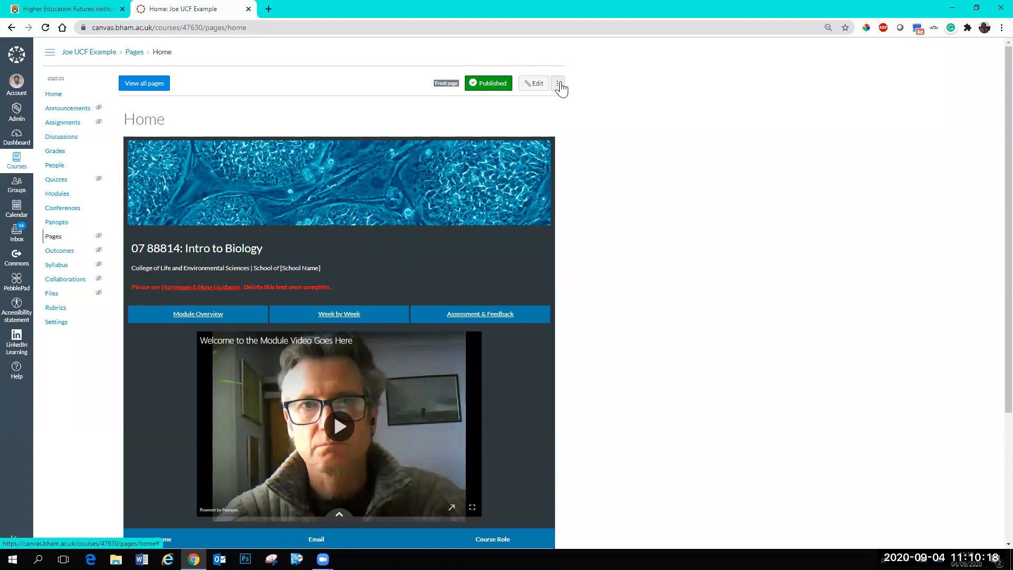
# Step: Restore the 3 Sep at 18:36 revision of the Home page from its page history and close the revision history
pyautogui.scroll(-3, 458, 264)
pyautogui.scroll(3, 453, 271)
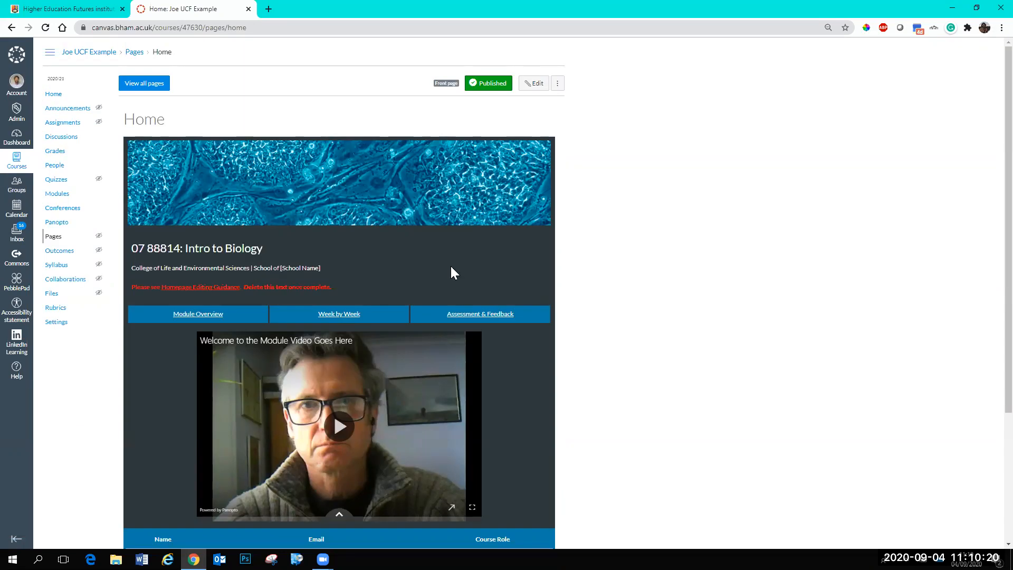
pyautogui.click(558, 87)
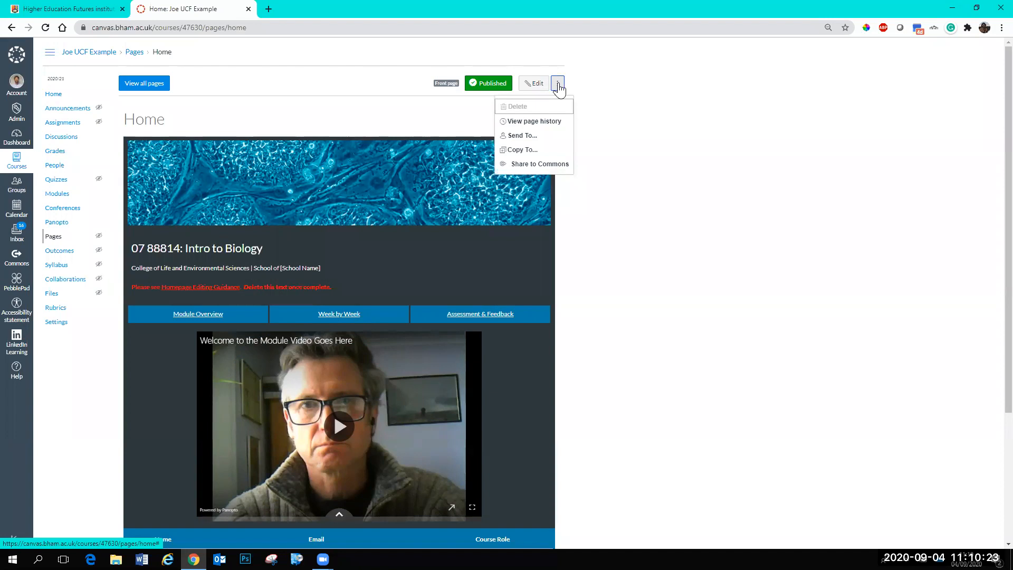
pyautogui.click(534, 121)
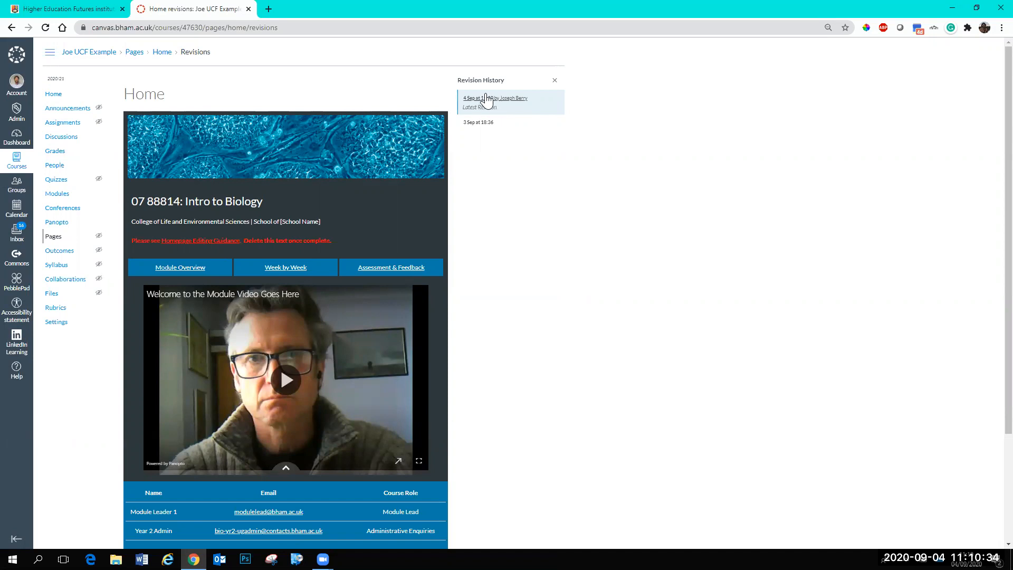
pyautogui.click(481, 123)
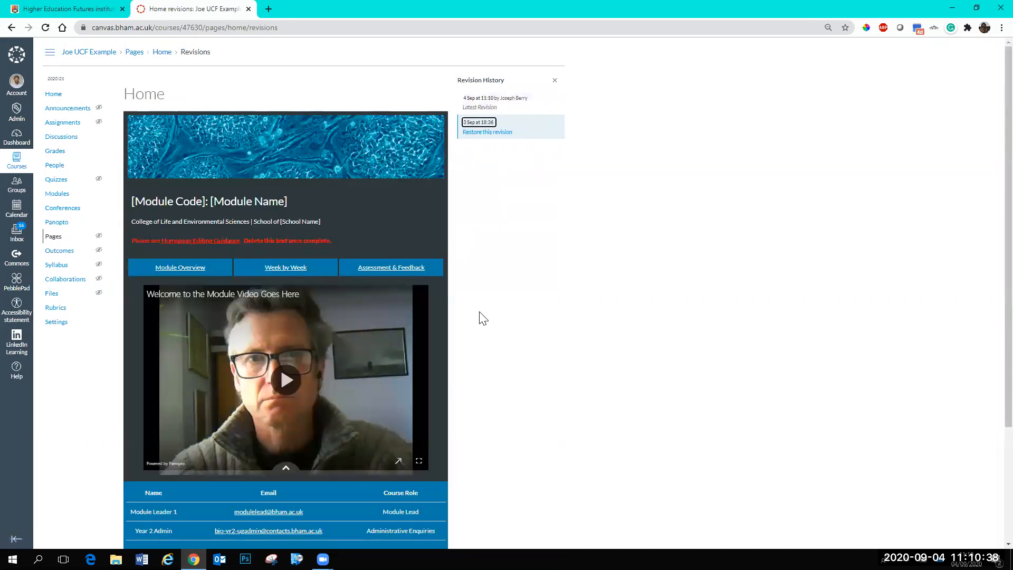
pyautogui.click(489, 132)
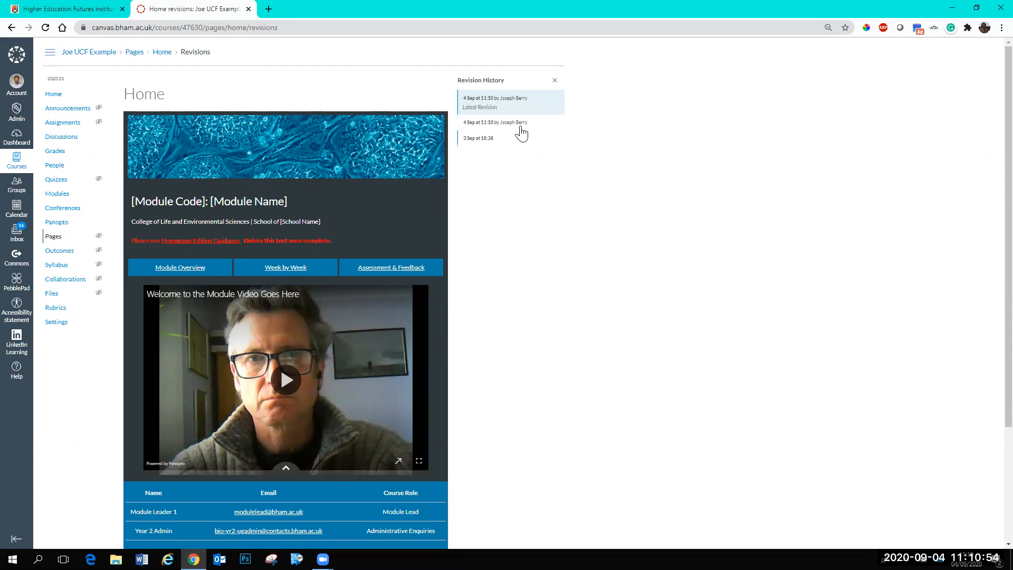
pyautogui.click(554, 81)
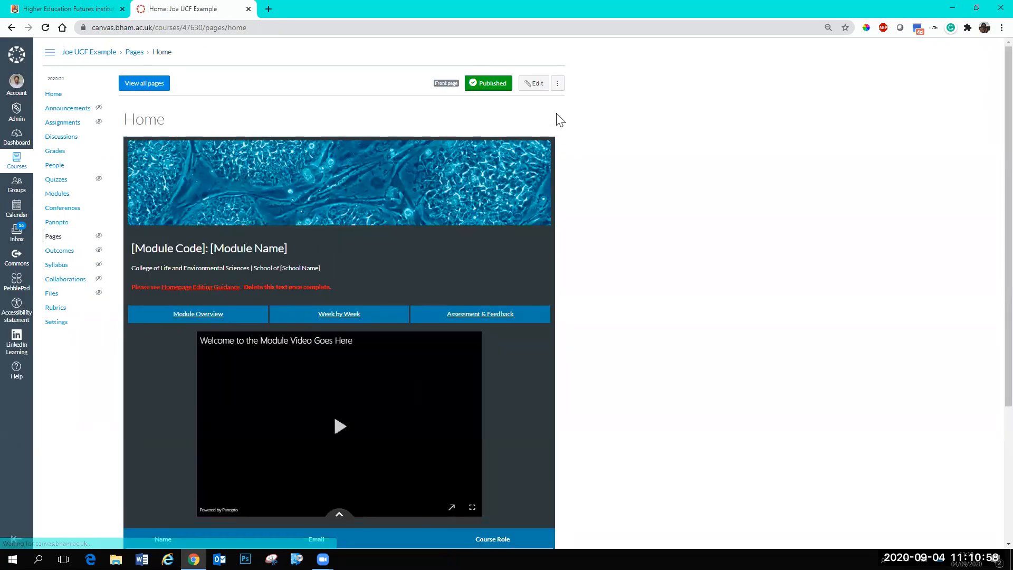
# Step: Check the restored Home page, including its heading, contact table and handbook section
pyautogui.click(557, 84)
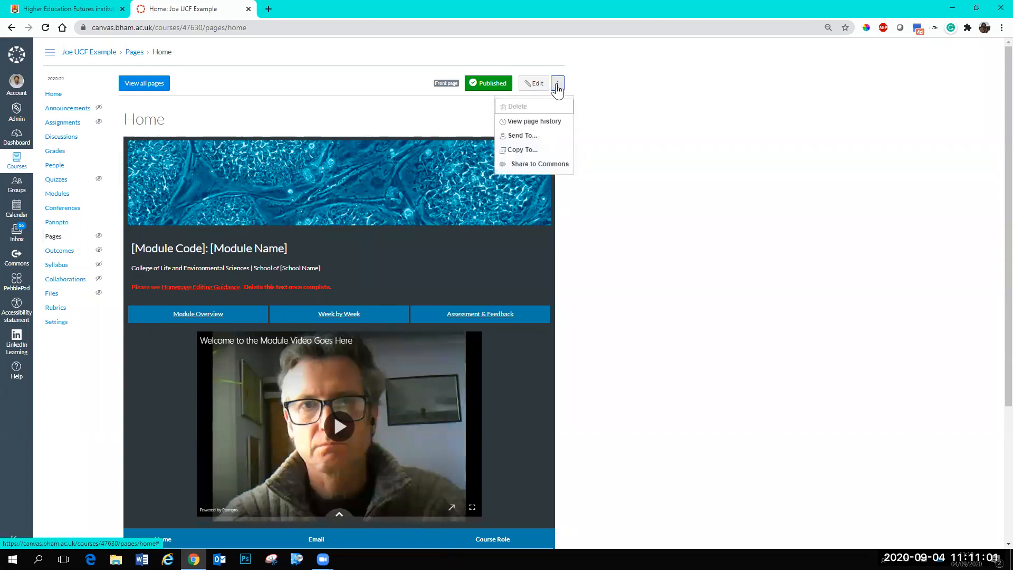
pyautogui.click(414, 120)
pyautogui.scroll(-3, 520, 351)
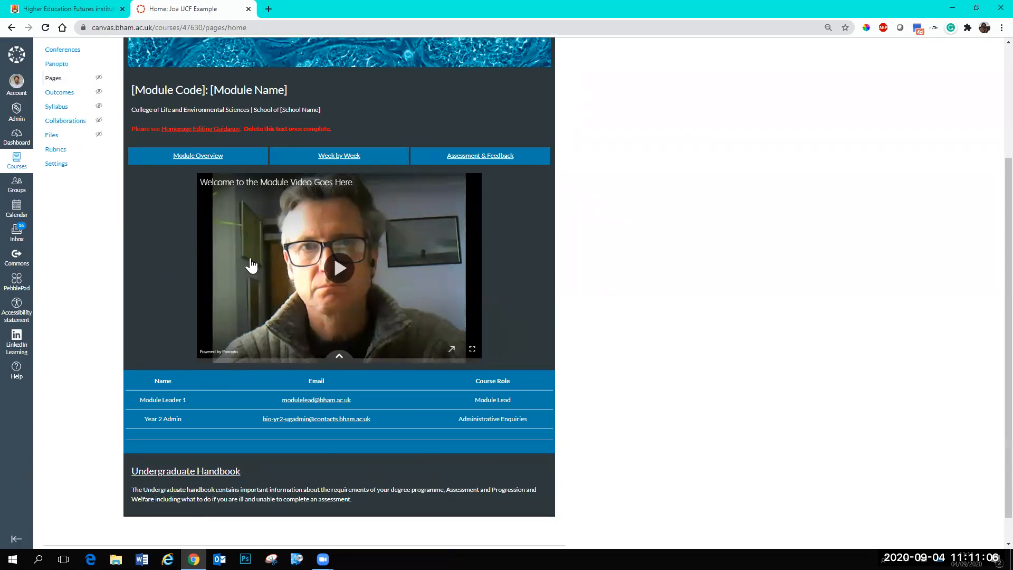
pyautogui.scroll(-1, 554, 330)
pyautogui.scroll(2, 549, 320)
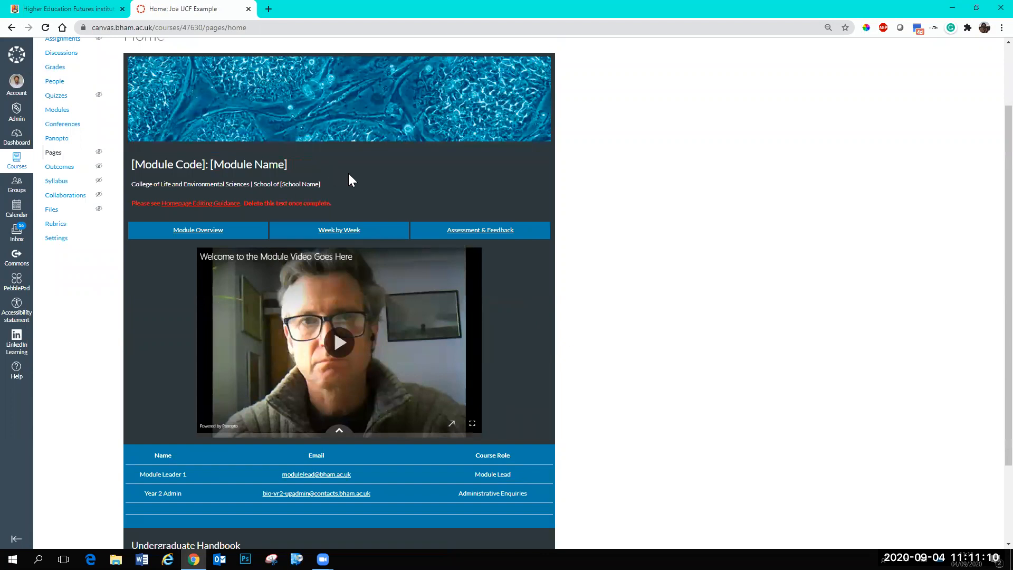
# Step: Open the Module Overview page from the home page and review its description, aims, pathways and evaluation sections
pyautogui.scroll(1, 528, 122)
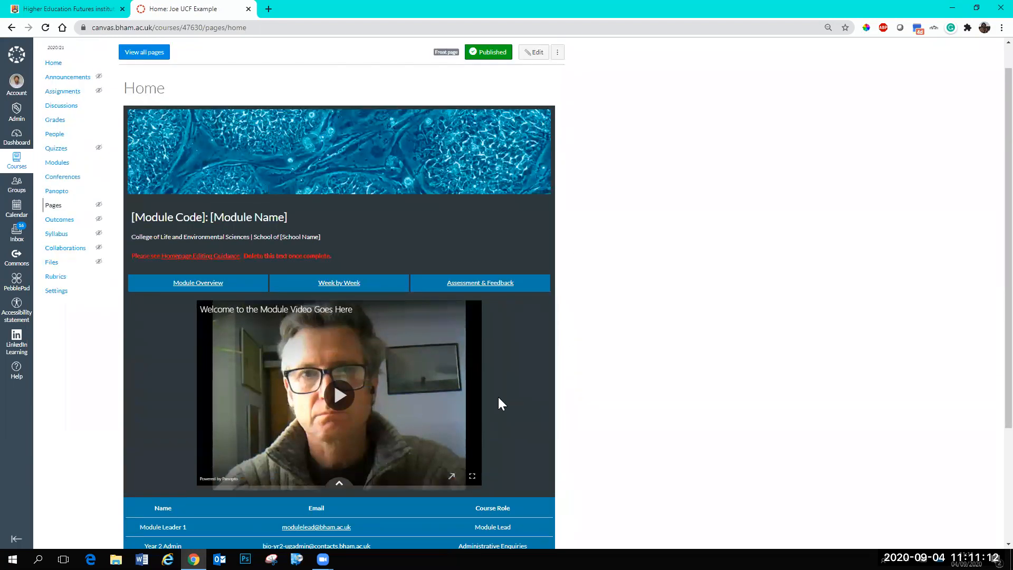
pyautogui.scroll(-1, 525, 385)
pyautogui.scroll(3, 529, 385)
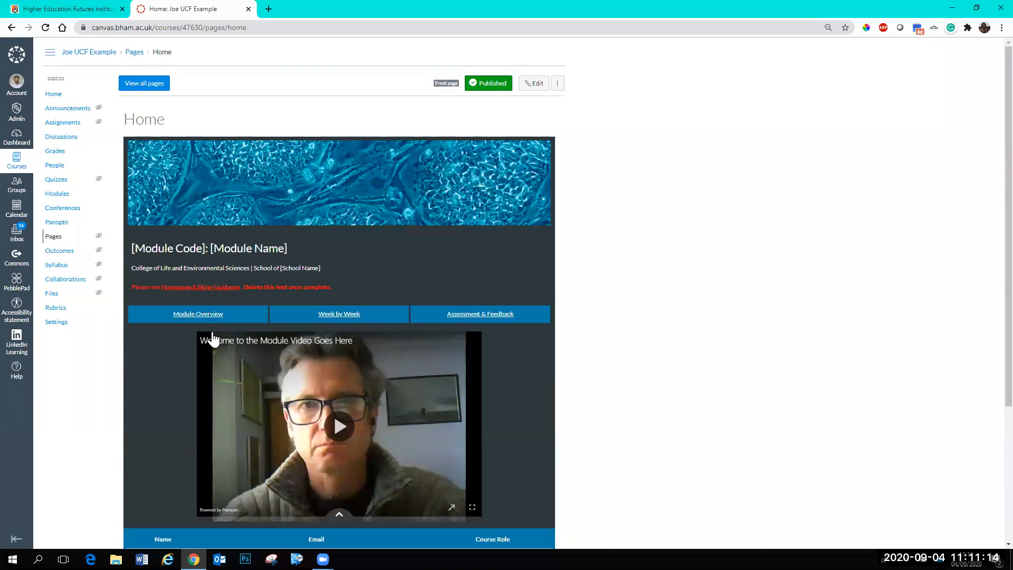
pyautogui.click(208, 318)
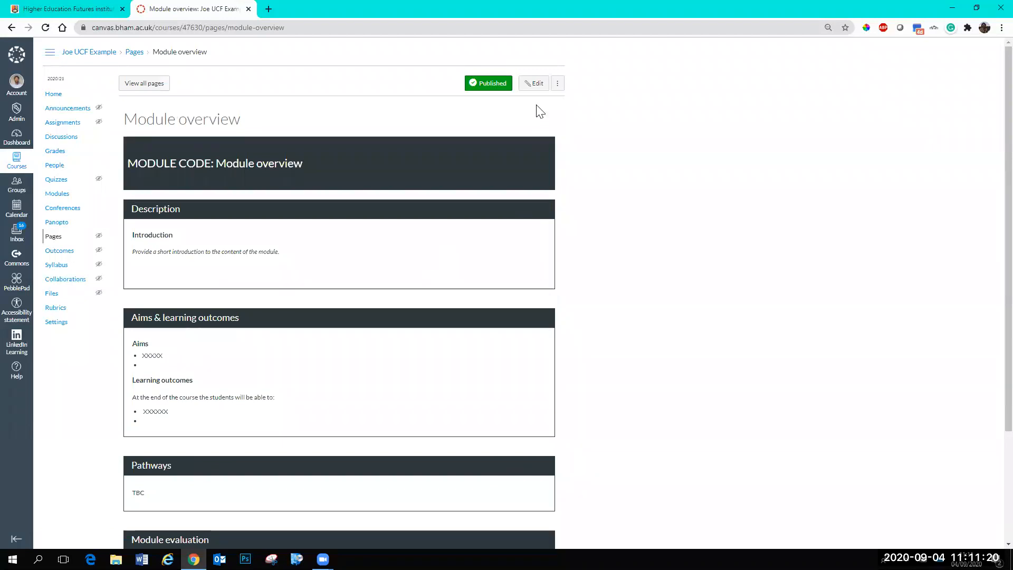
pyautogui.scroll(-2, 433, 258)
pyautogui.scroll(2, 287, 253)
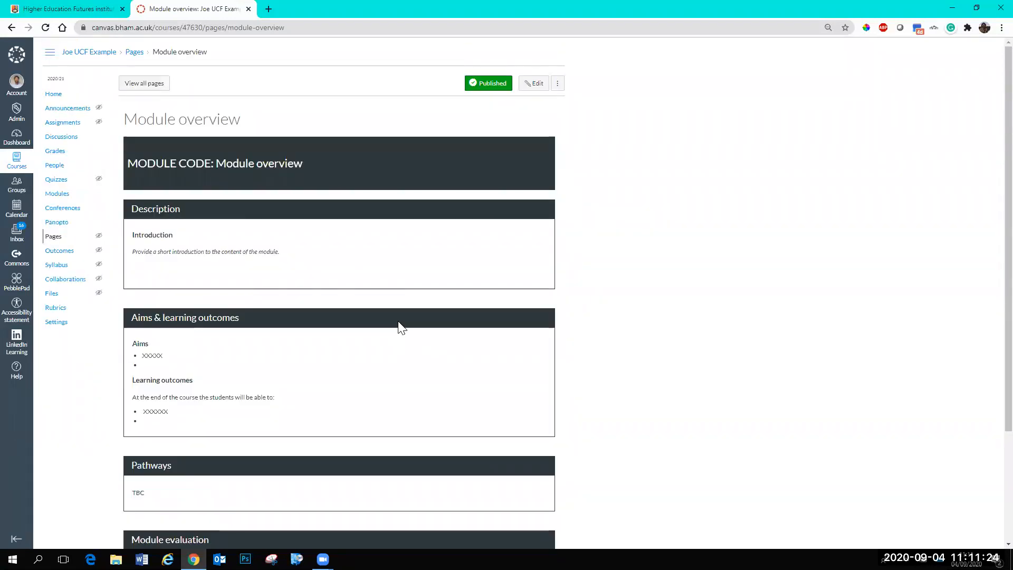
pyautogui.scroll(-1, 404, 262)
pyautogui.scroll(-2, 453, 248)
pyautogui.scroll(2, 538, 122)
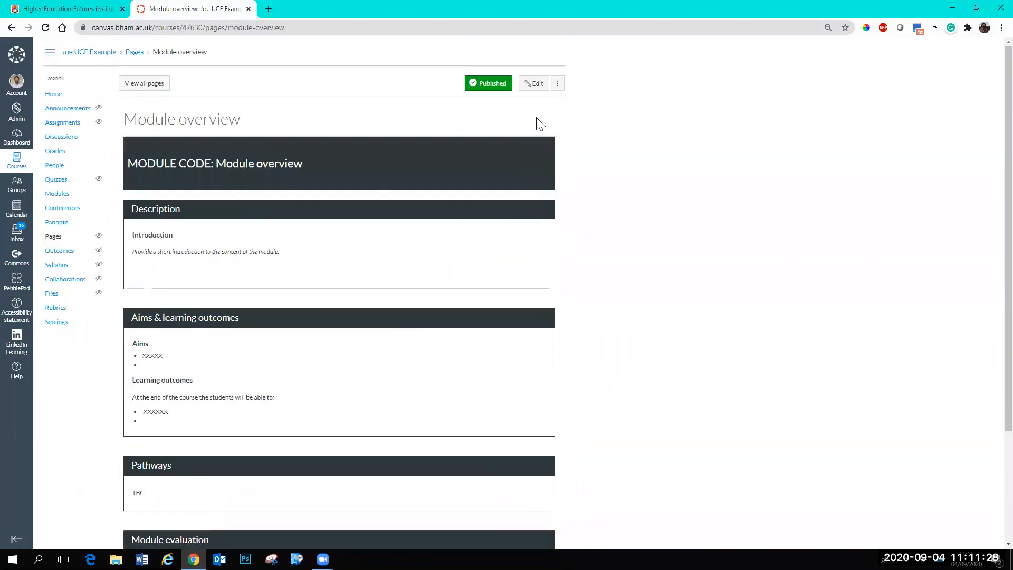
# Step: Edit the Module overview page and delete the Pathways heading together with its TBC text
pyautogui.click(534, 84)
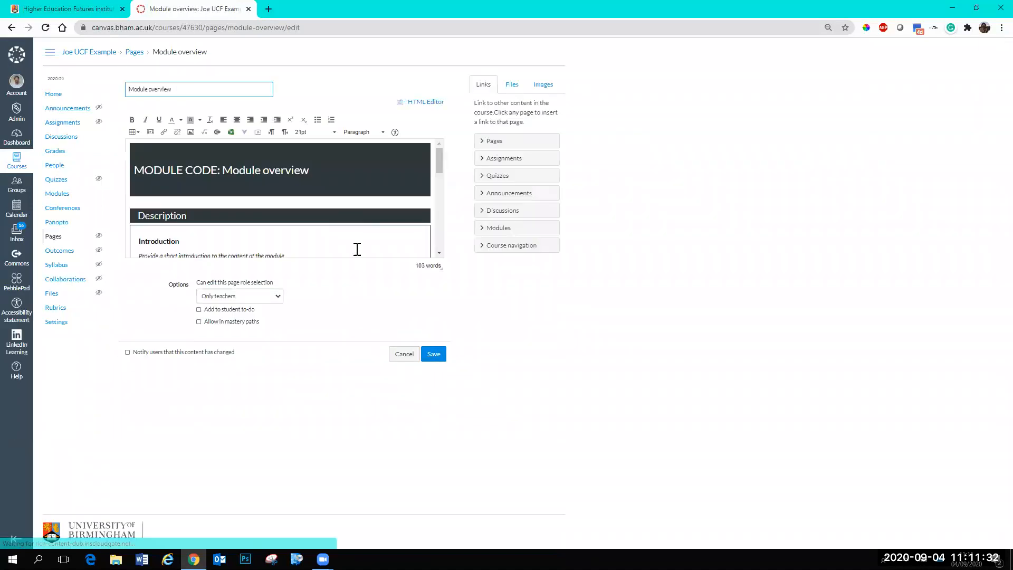
pyautogui.moveTo(439, 271); pyautogui.dragTo(445, 430)
pyautogui.moveTo(437, 283); pyautogui.dragTo(438, 396)
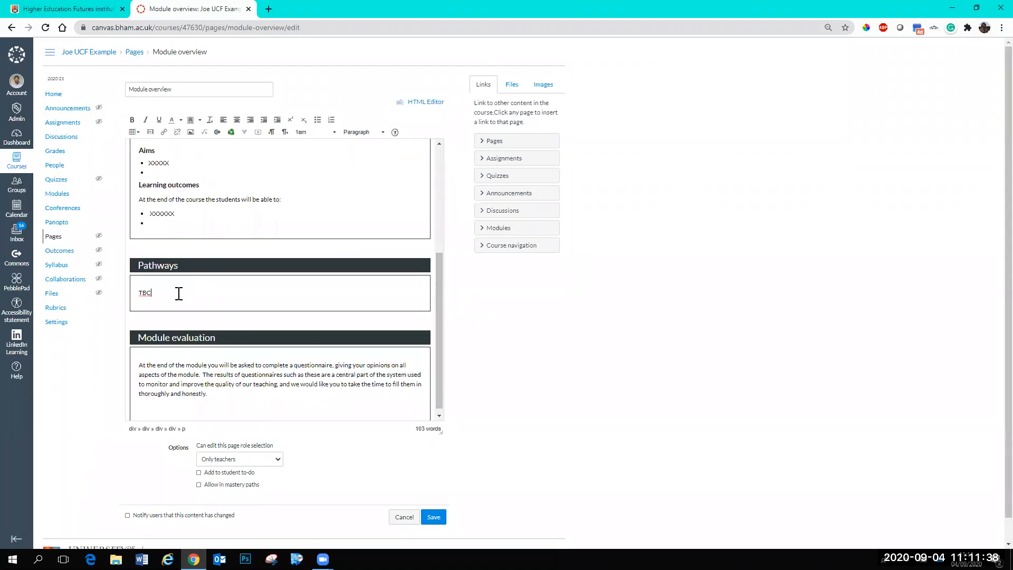
pyautogui.moveTo(169, 292); pyautogui.dragTo(137, 271)
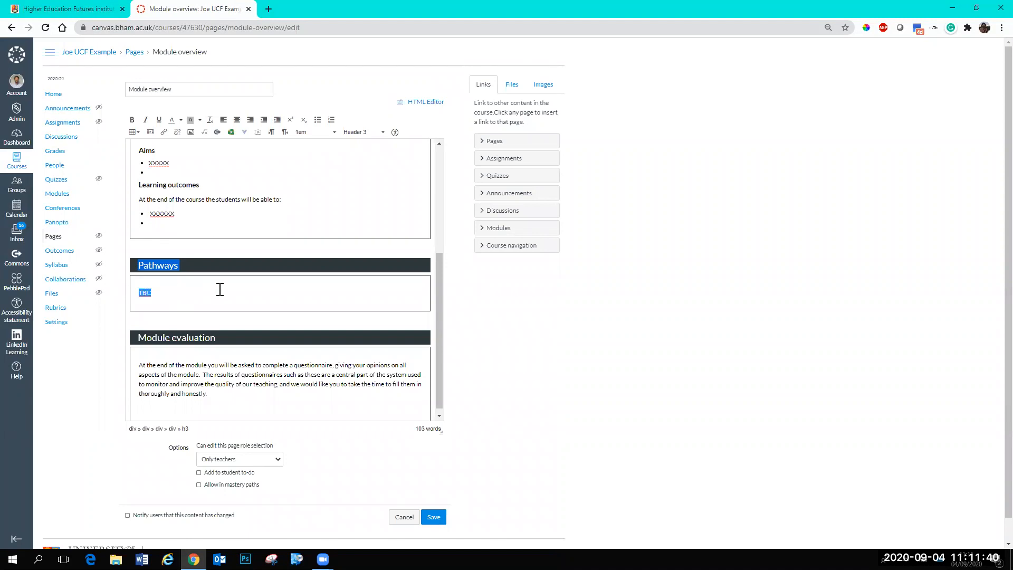
pyautogui.press('BackSpace')
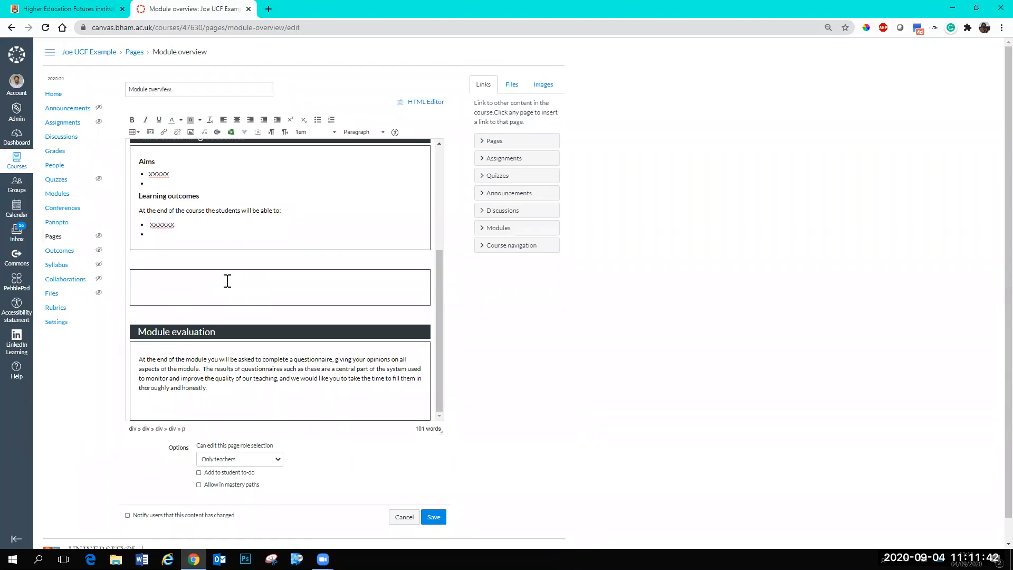
# Step: Try to remove the empty box above the Module evaluation section and save the Module overview page
pyautogui.press('BackSpace')
pyautogui.press('Delete')
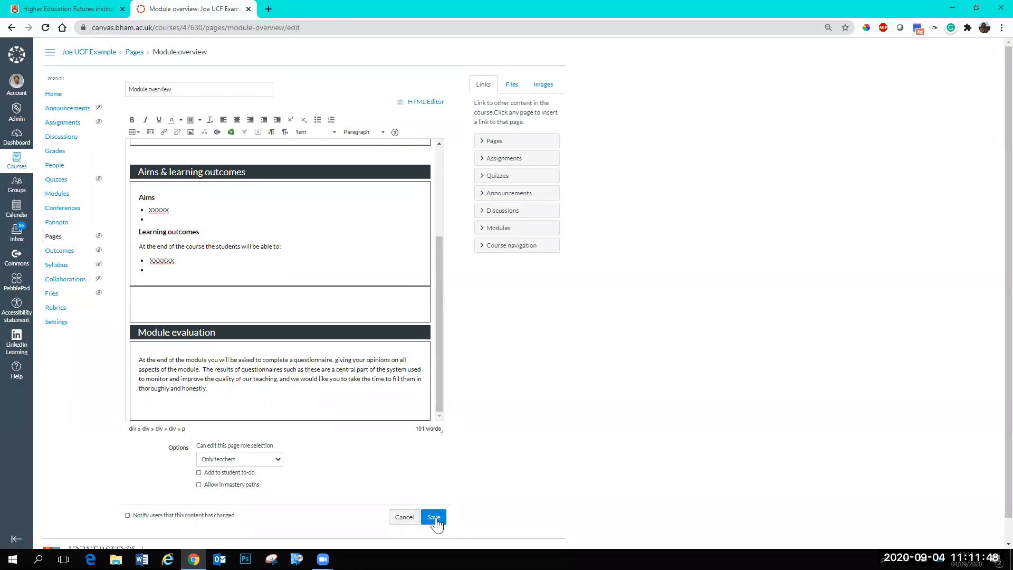
pyautogui.press('Delete')
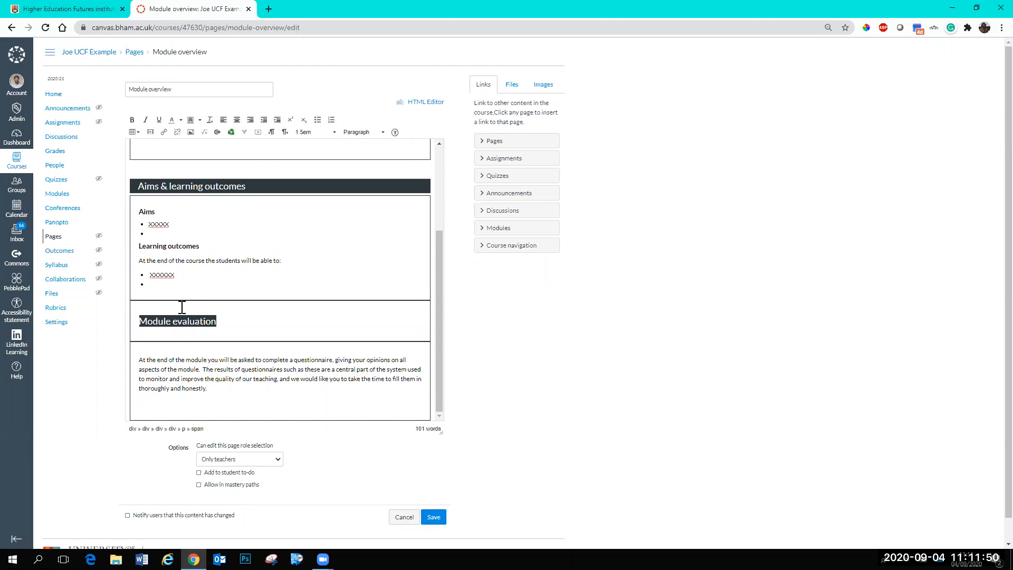
pyautogui.click(426, 518)
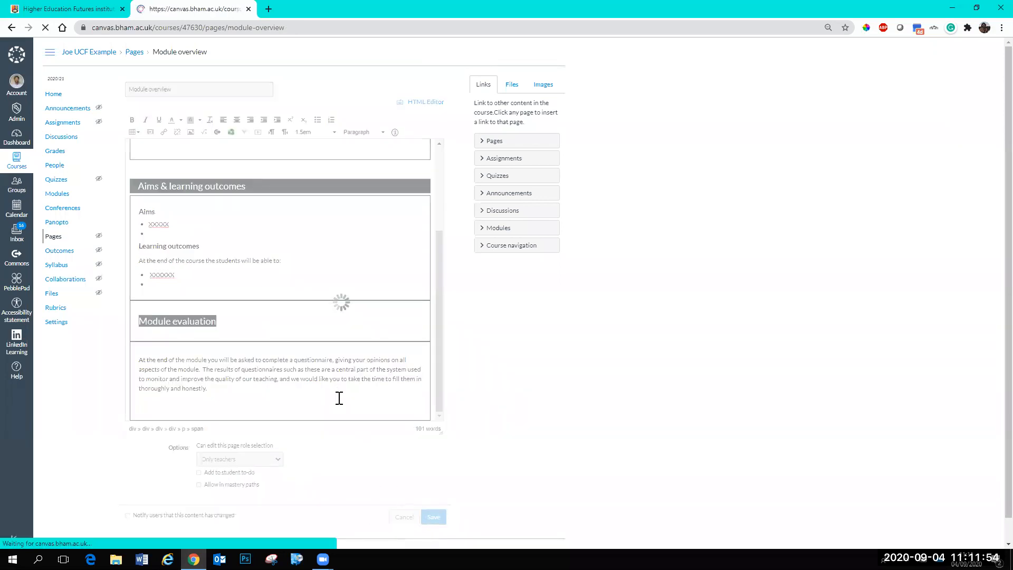
pyautogui.scroll(-1, 335, 412)
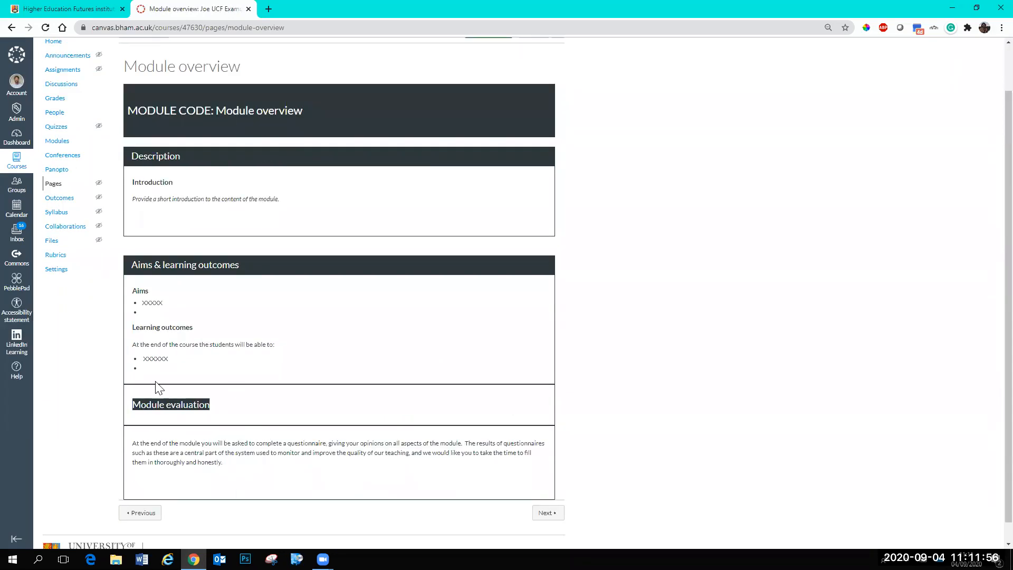
pyautogui.scroll(1, 469, 423)
# Step: Restore the 3 Sep at 18:36 revision of the Module overview page from its page history and check its sections
pyautogui.click(557, 84)
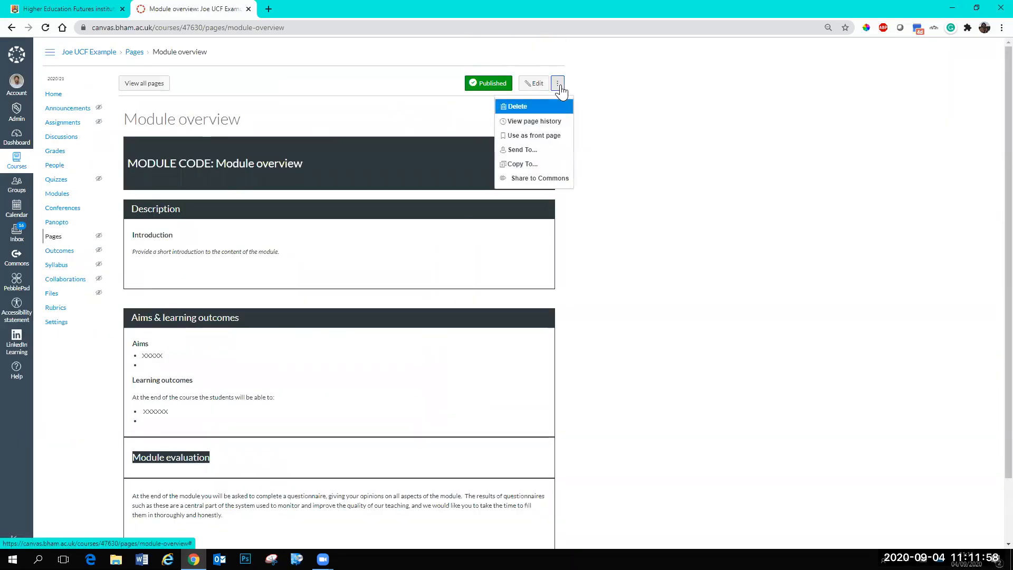
pyautogui.click(549, 121)
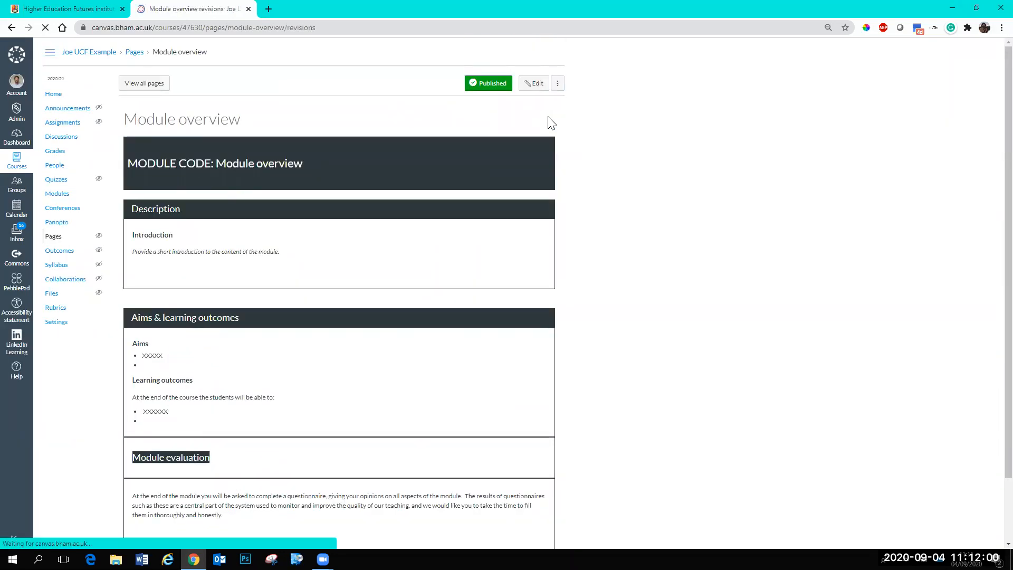
pyautogui.click(480, 122)
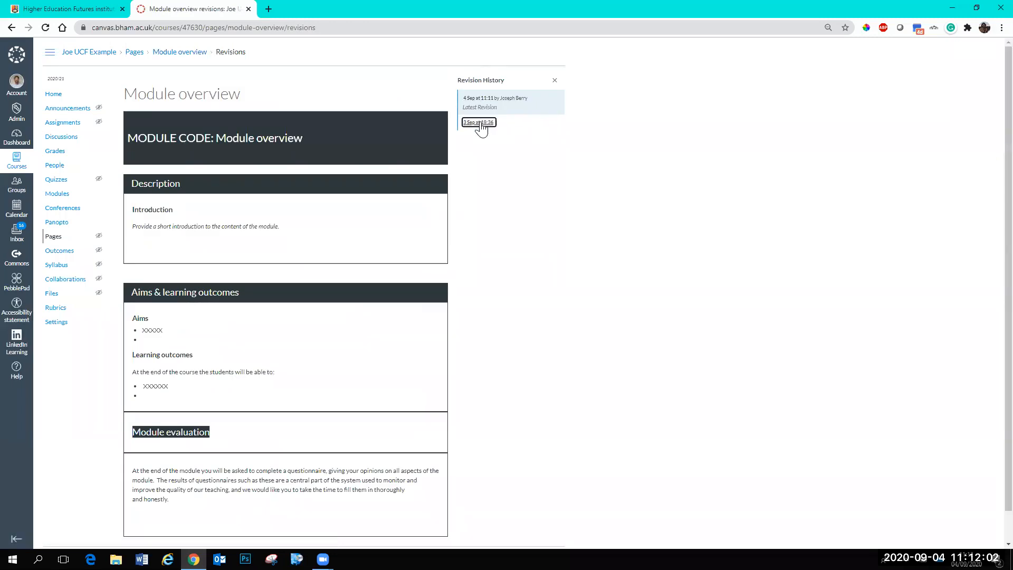
pyautogui.click(482, 133)
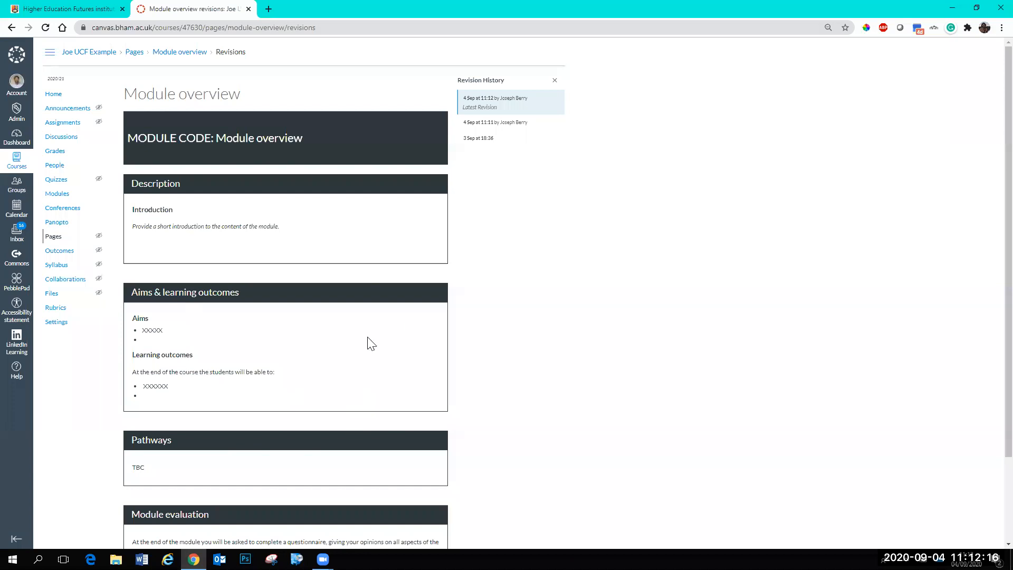
pyautogui.scroll(-2, 337, 379)
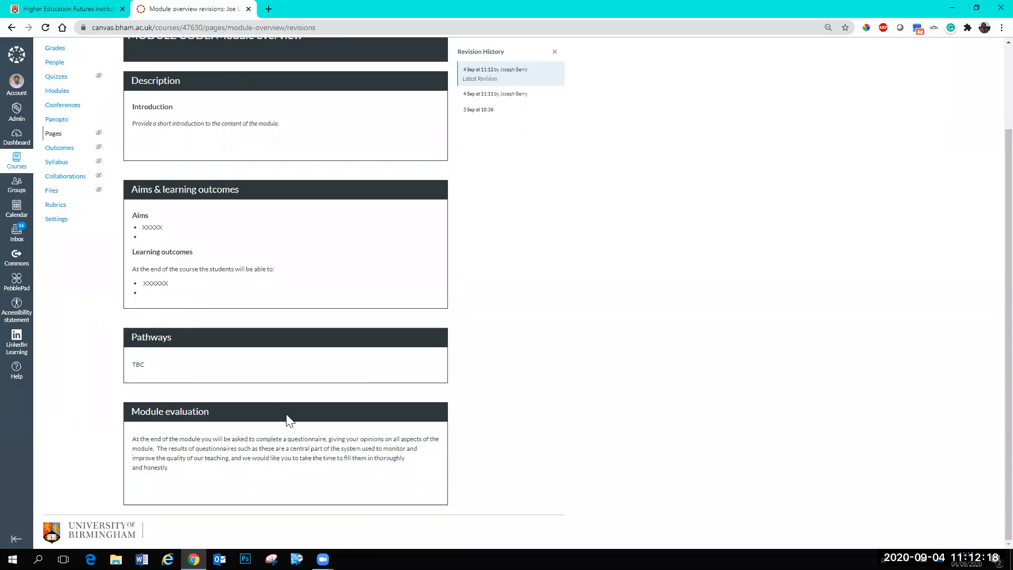
pyautogui.scroll(2, 397, 374)
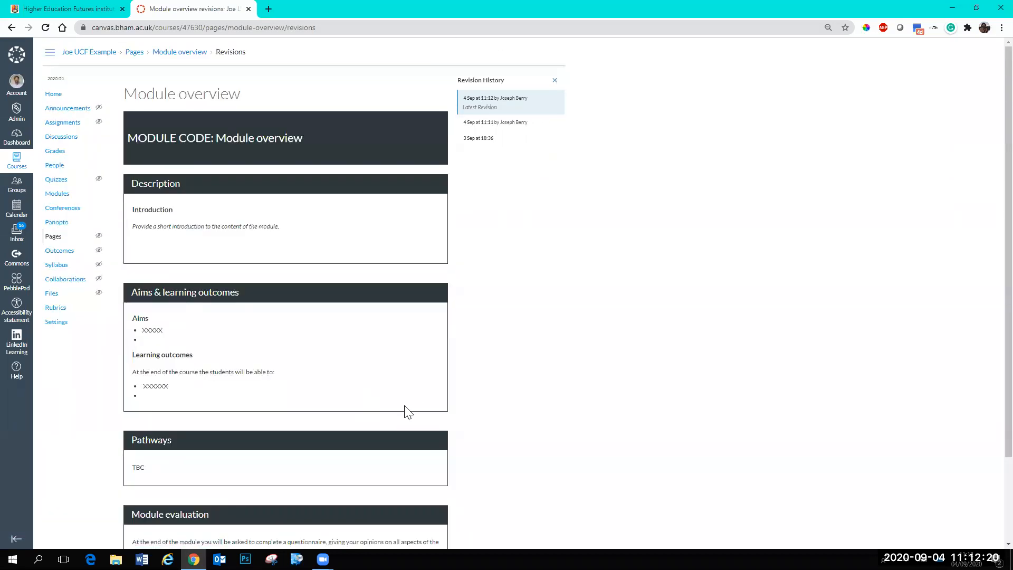
# Step: Open the course home page for editing and delete the placeholder welcome video above the contact table, keeping an empty line there
pyautogui.click(105, 60)
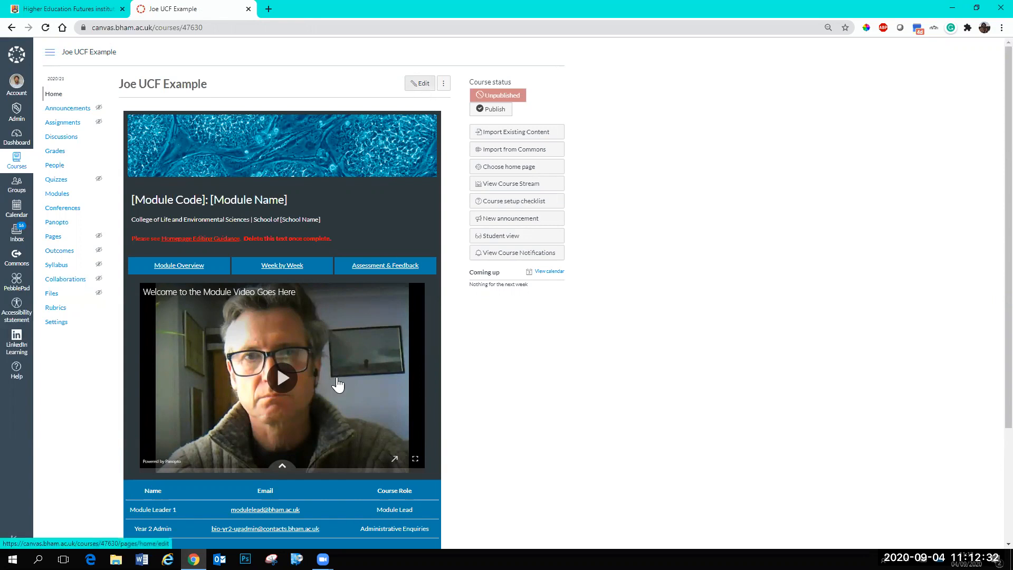
pyautogui.click(419, 84)
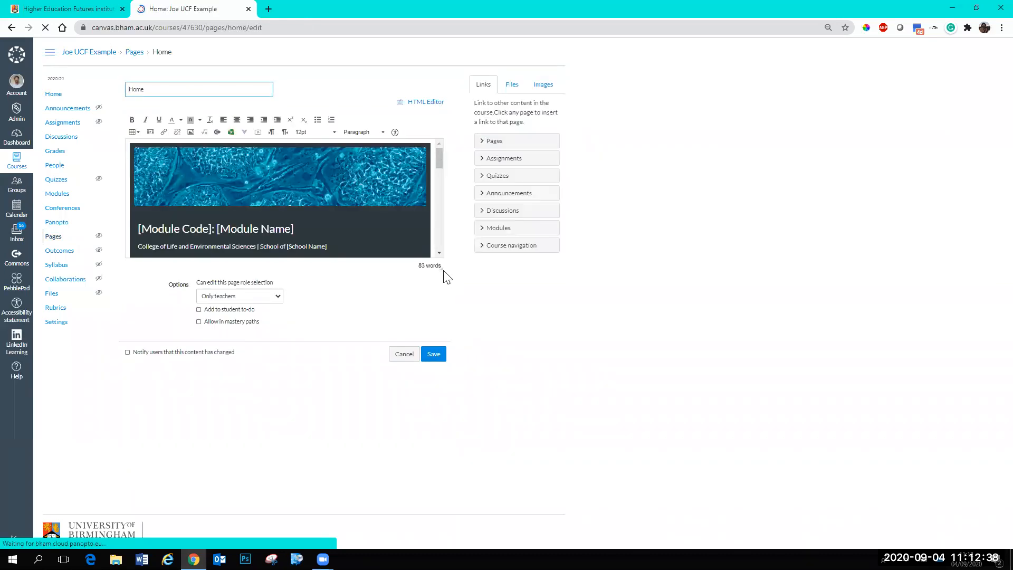
pyautogui.moveTo(442, 268); pyautogui.dragTo(434, 504)
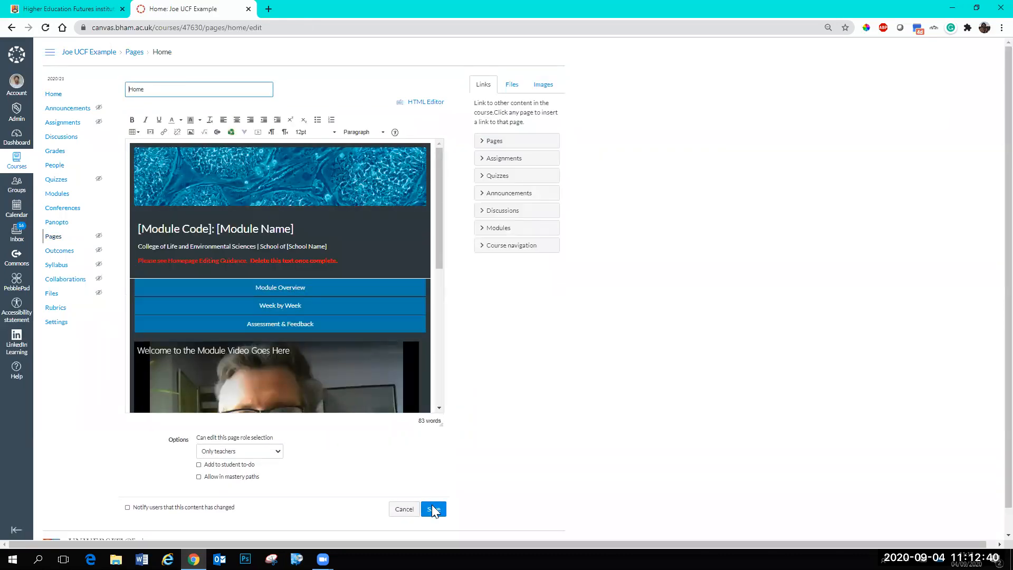
pyautogui.moveTo(439, 254); pyautogui.dragTo(441, 312)
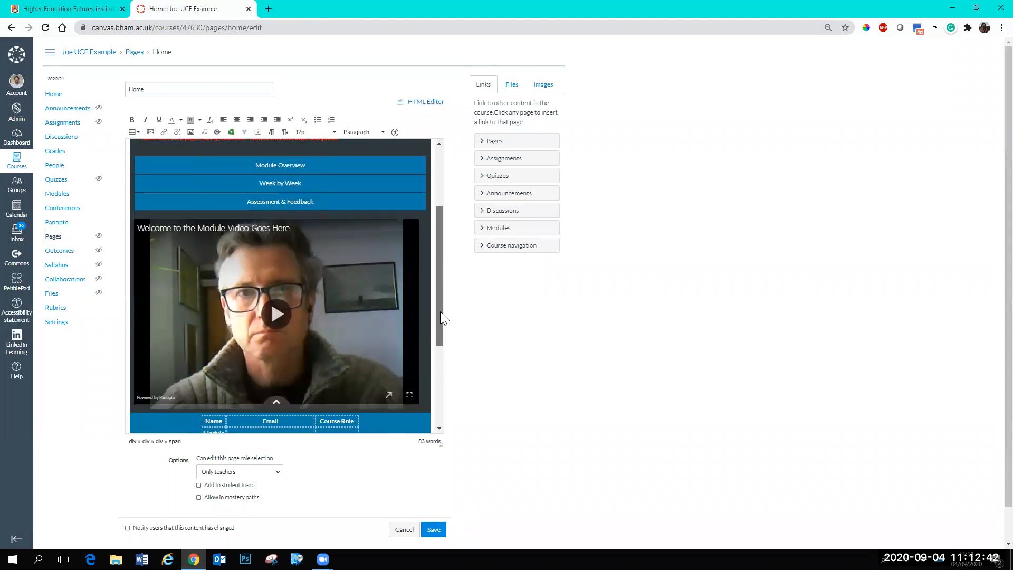
pyautogui.moveTo(438, 272)
pyautogui.mouseDown()
pyautogui.moveTo(439, 292)
pyautogui.moveTo(435, 272)
pyautogui.mouseUp()
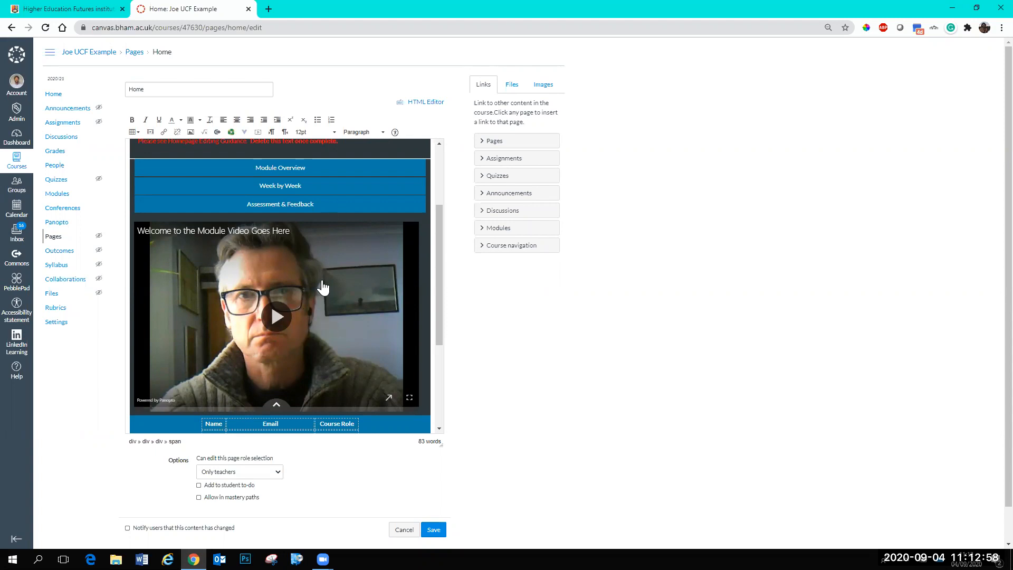
pyautogui.click(335, 206)
pyautogui.press('Return')
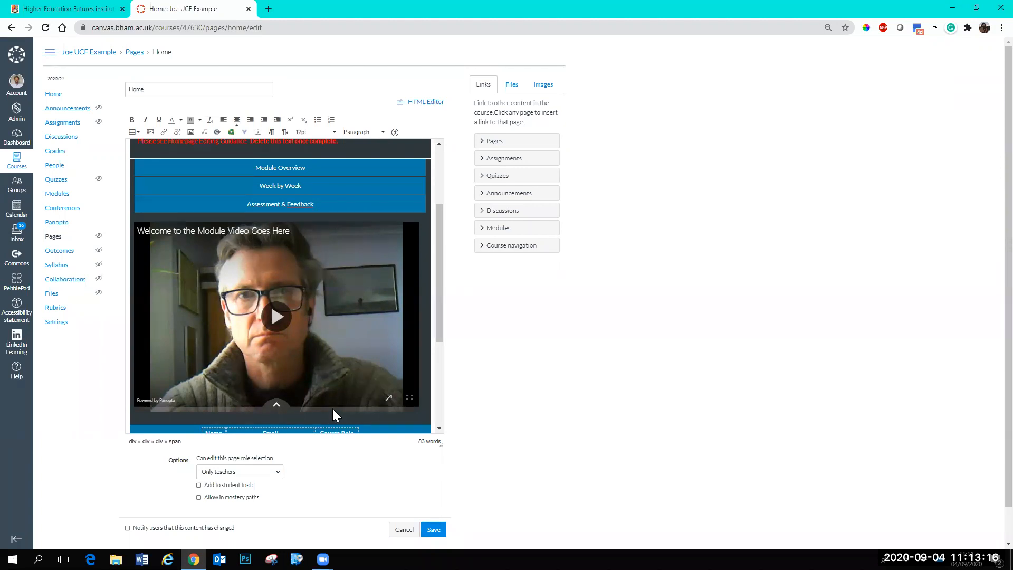
pyautogui.press('Delete')
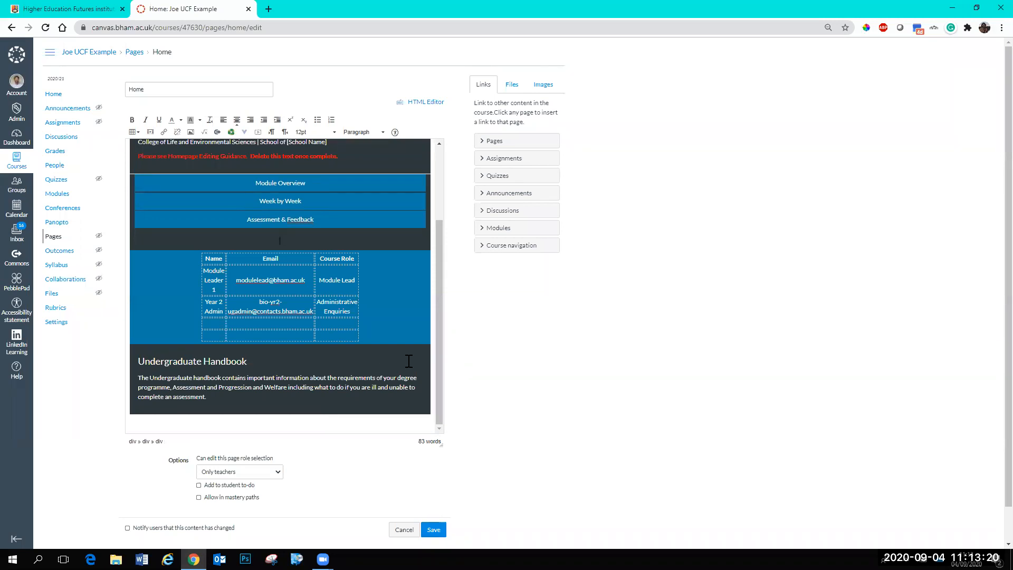
# Step: Embed the Panopto video "Welcome to the module" in the empty line above the contact table and save the home page
pyautogui.moveTo(440, 363); pyautogui.dragTo(279, 324)
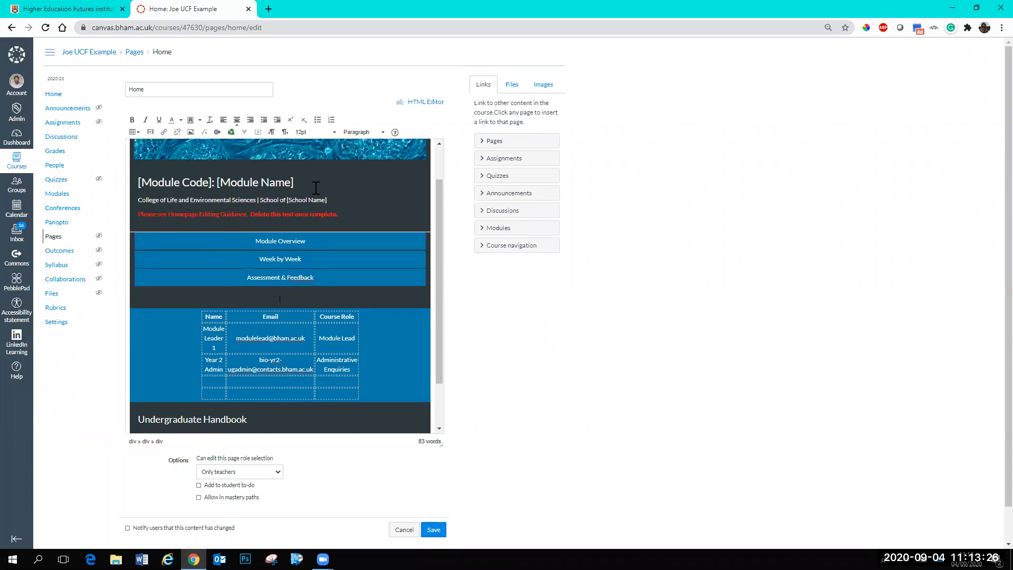
pyautogui.click(231, 132)
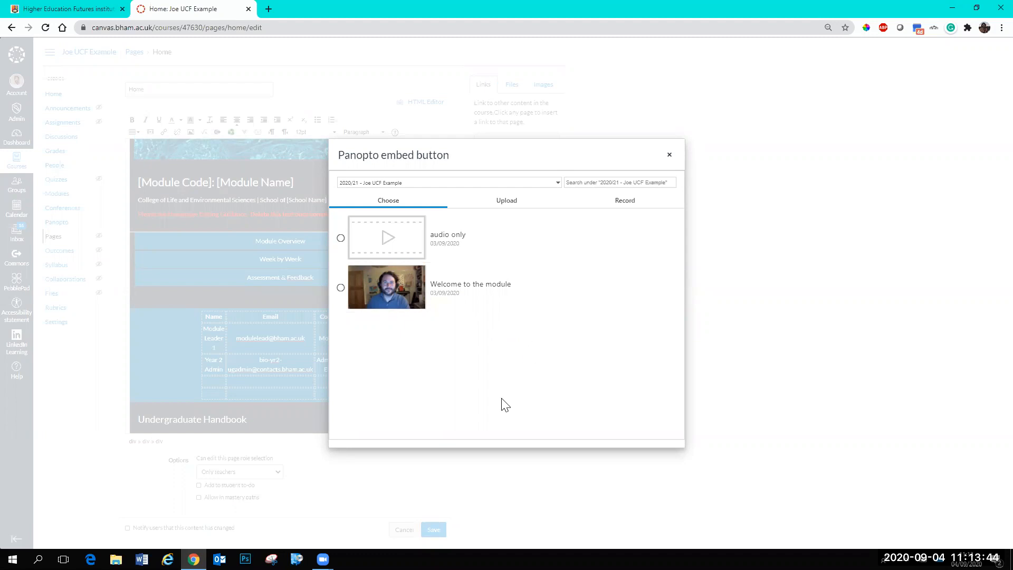
pyautogui.click(340, 288)
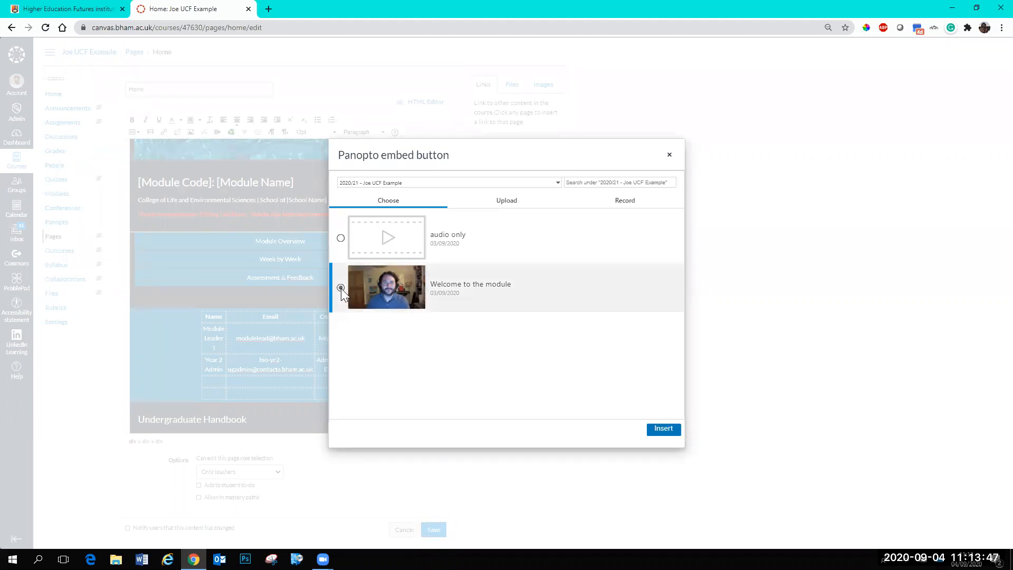
pyautogui.click(664, 429)
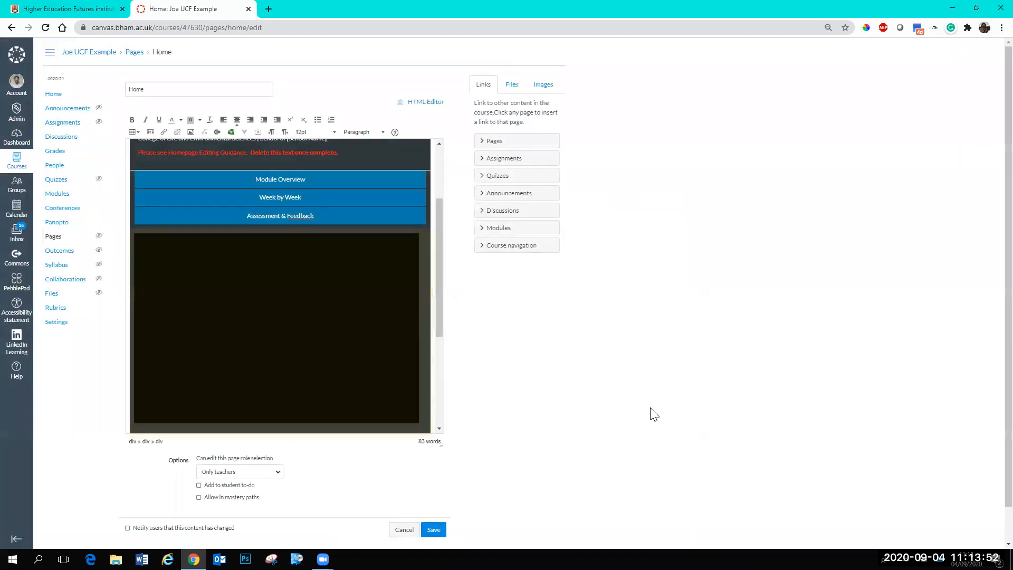
pyautogui.click(435, 530)
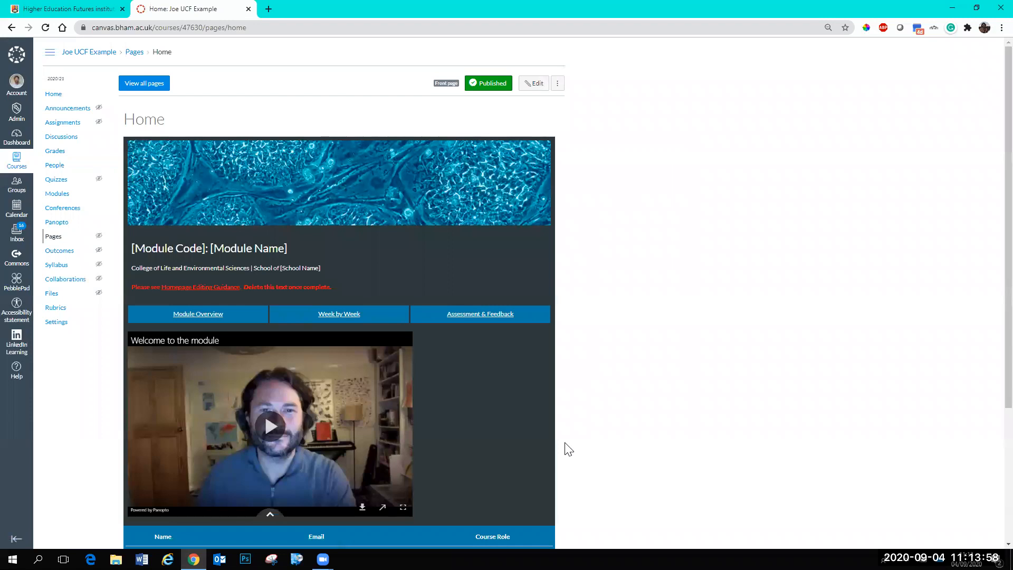
# Step: Check the embedded video and contact table on the saved Home page, and open the course's Panopto folder
pyautogui.scroll(-1, 611, 501)
pyautogui.scroll(-2, 353, 296)
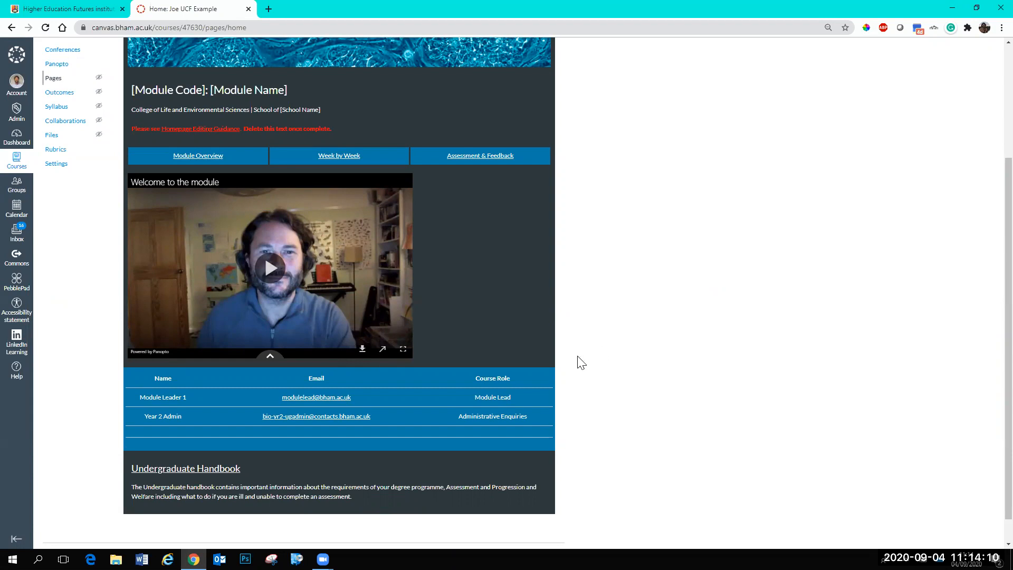
pyautogui.scroll(1, 592, 364)
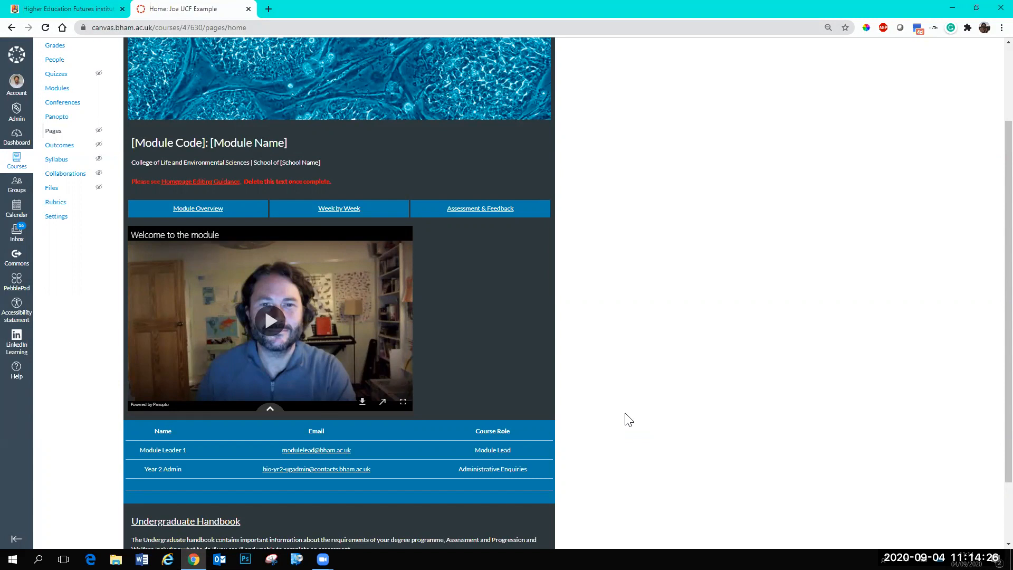
pyautogui.scroll(3, 628, 393)
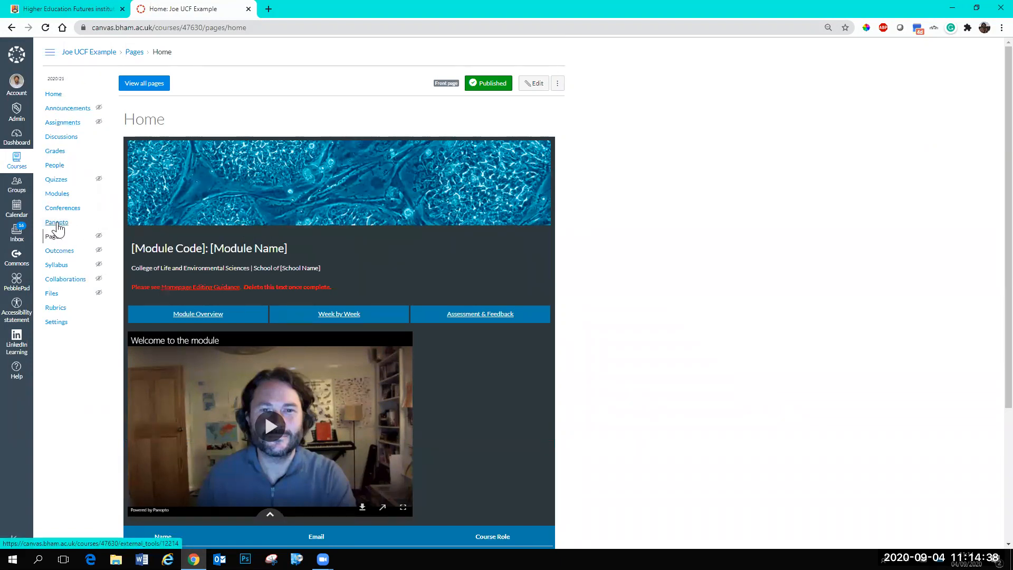
pyautogui.click(57, 224)
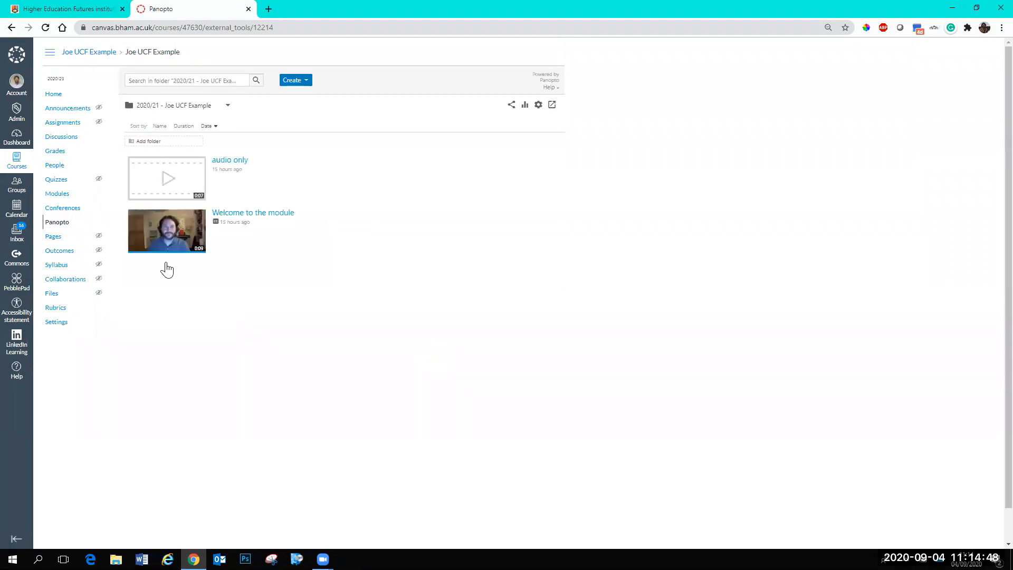
# Step: Start a new recording session from the course's Panopto folder and launch the Panopto Recorder application
pyautogui.moveTo(399, 257)
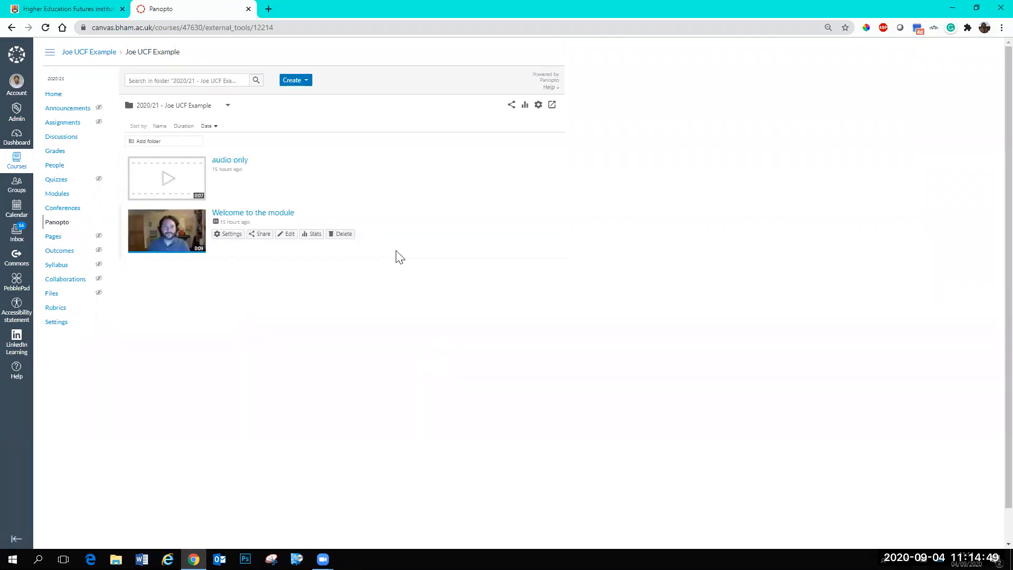
pyautogui.click(309, 79)
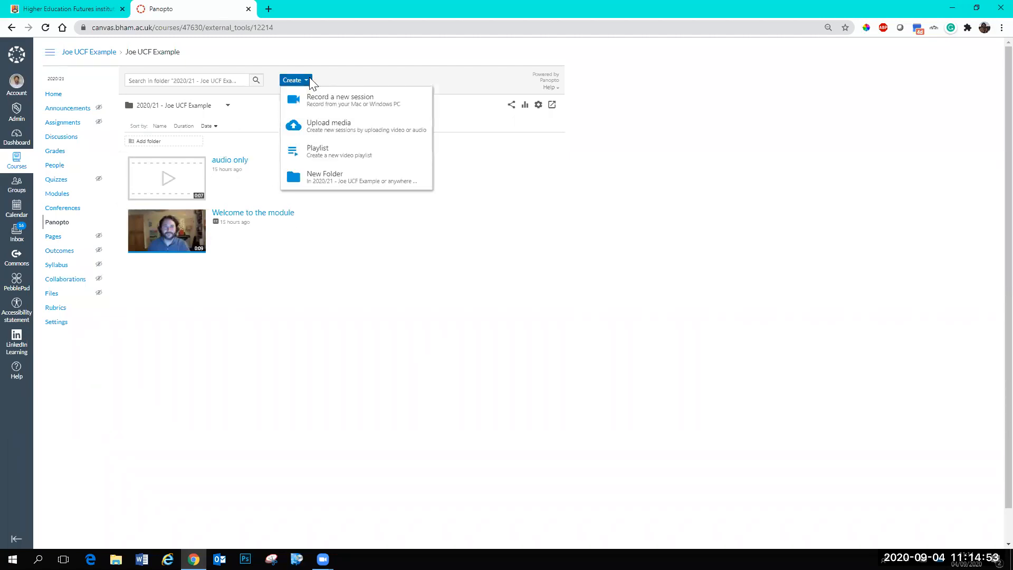
pyautogui.click(328, 98)
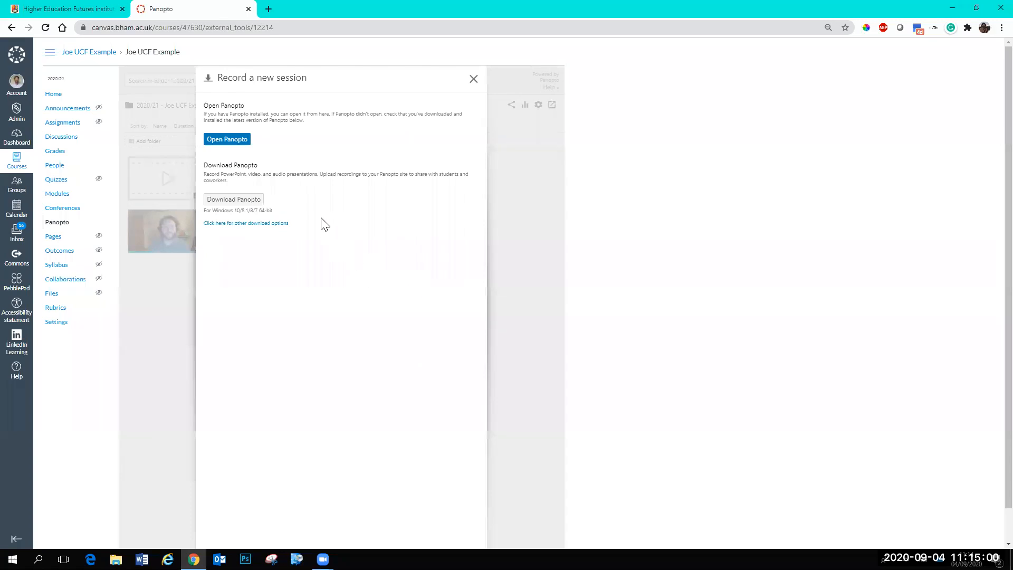
pyautogui.click(236, 140)
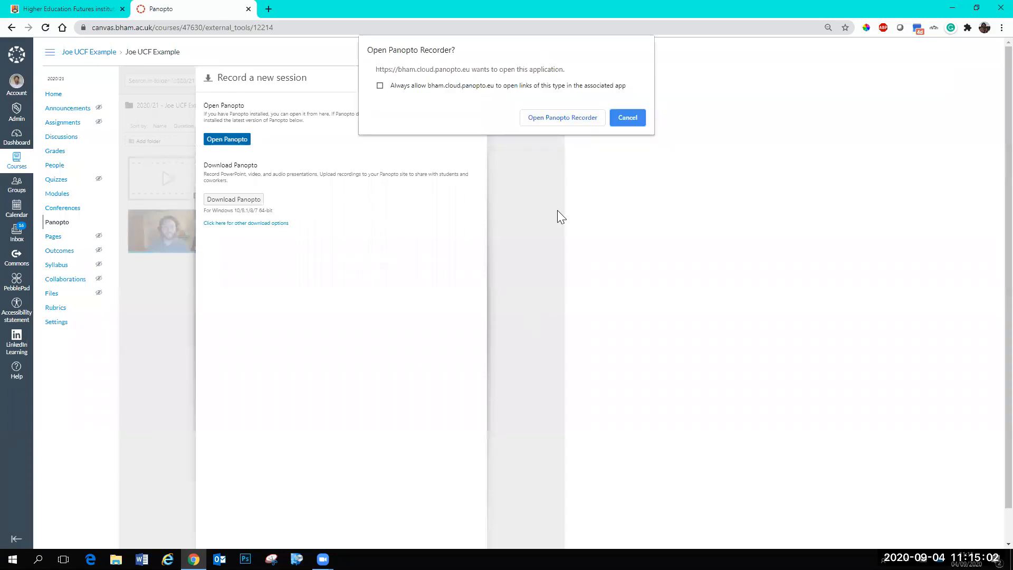
pyautogui.click(553, 119)
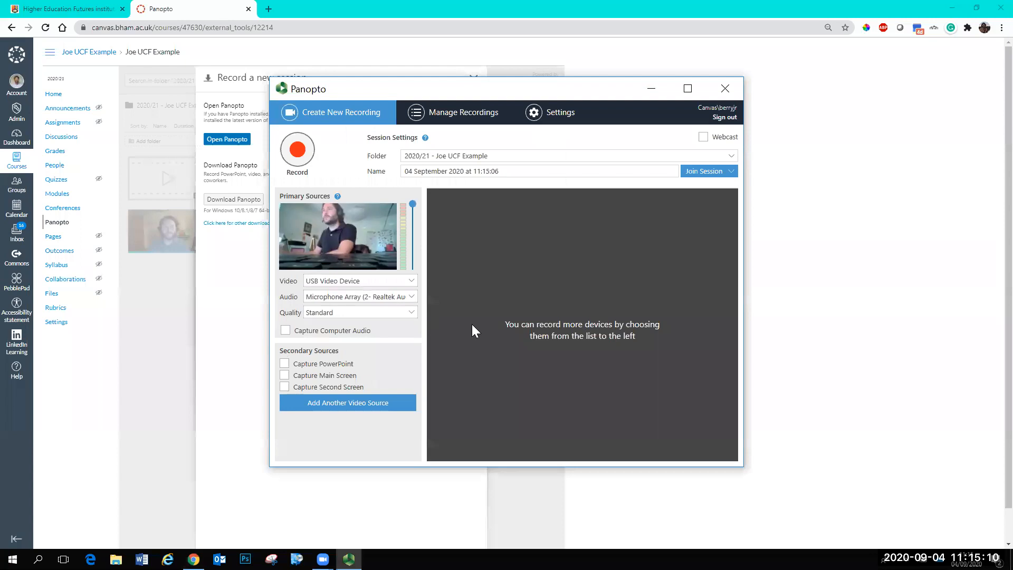
# Step: Check the available primary video sources without changing the selection, and close the recorder and the new session dialog
pyautogui.click(377, 281)
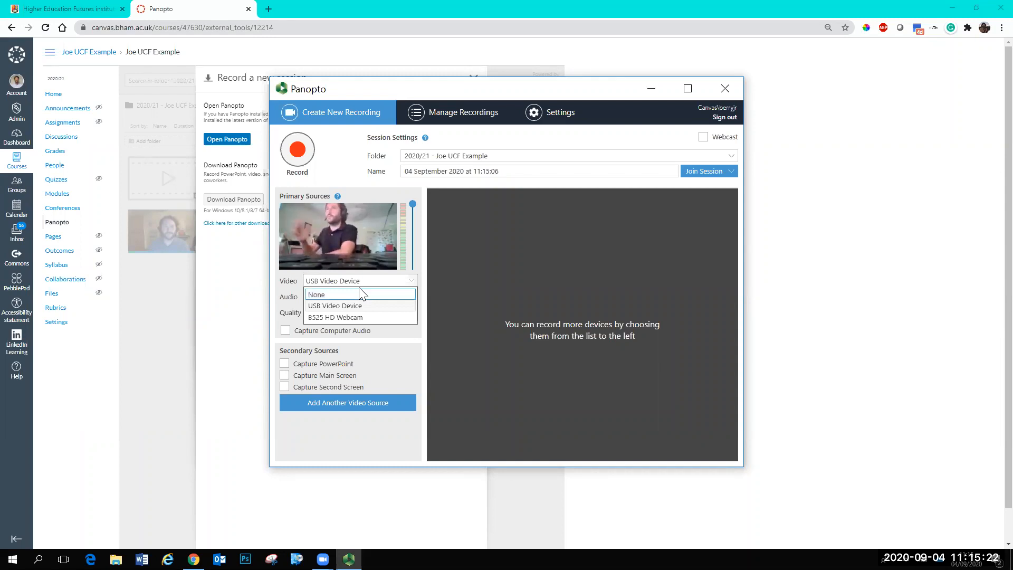
pyautogui.click(405, 356)
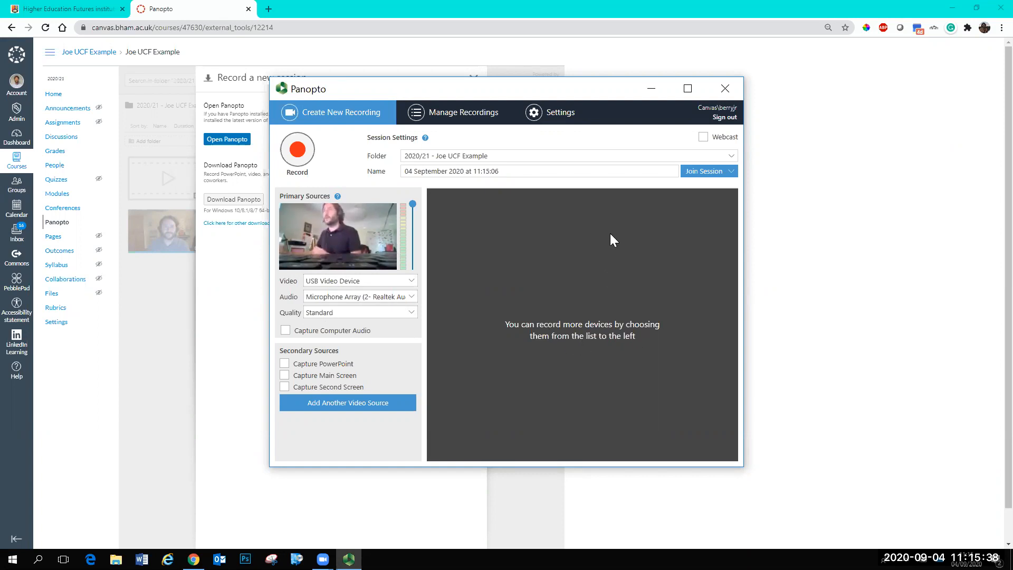
pyautogui.click(724, 90)
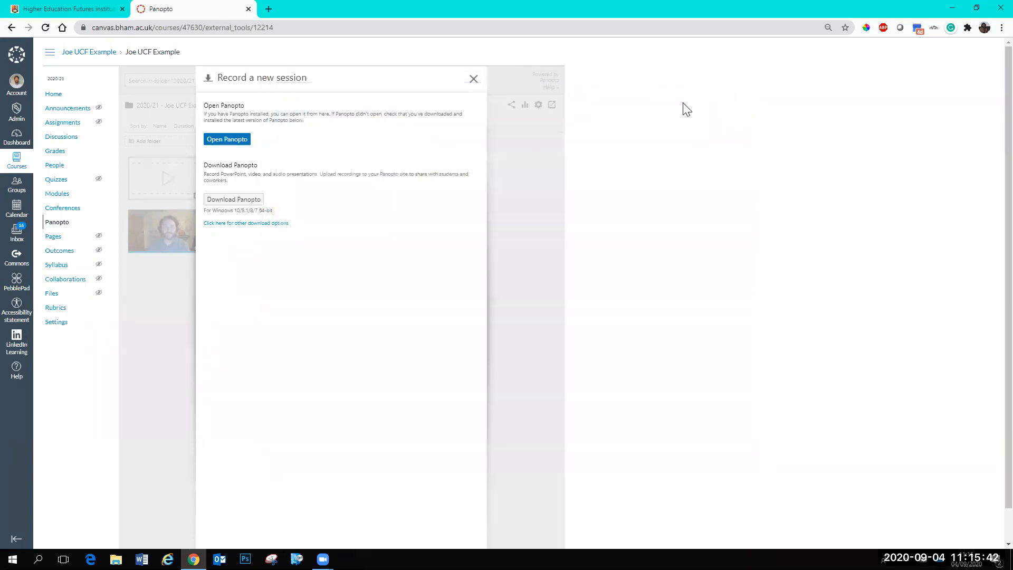
pyautogui.click(474, 78)
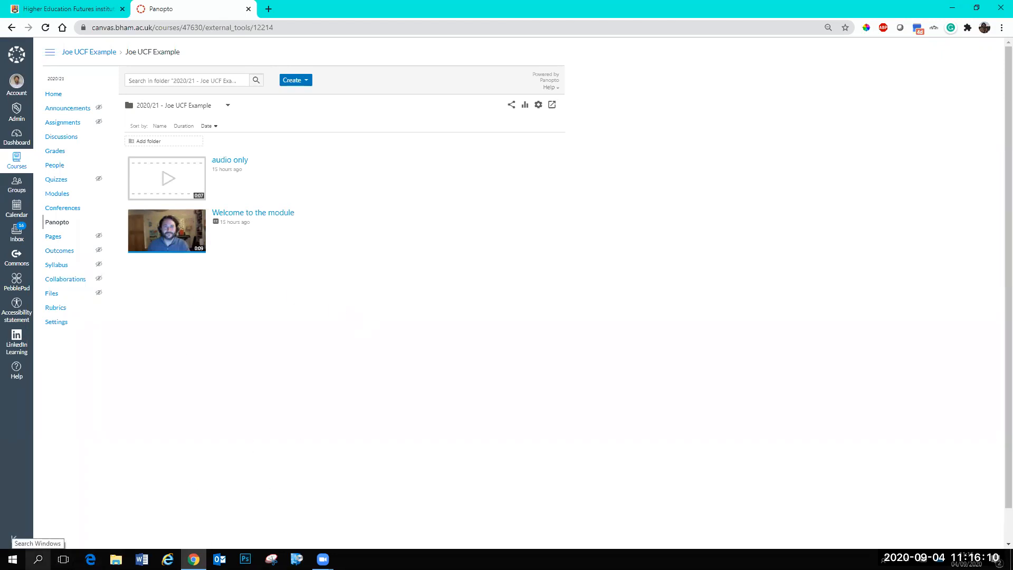
# Step: Search Windows for "software centre", open Software Centre to view its applications, and close it again
pyautogui.click(37, 559)
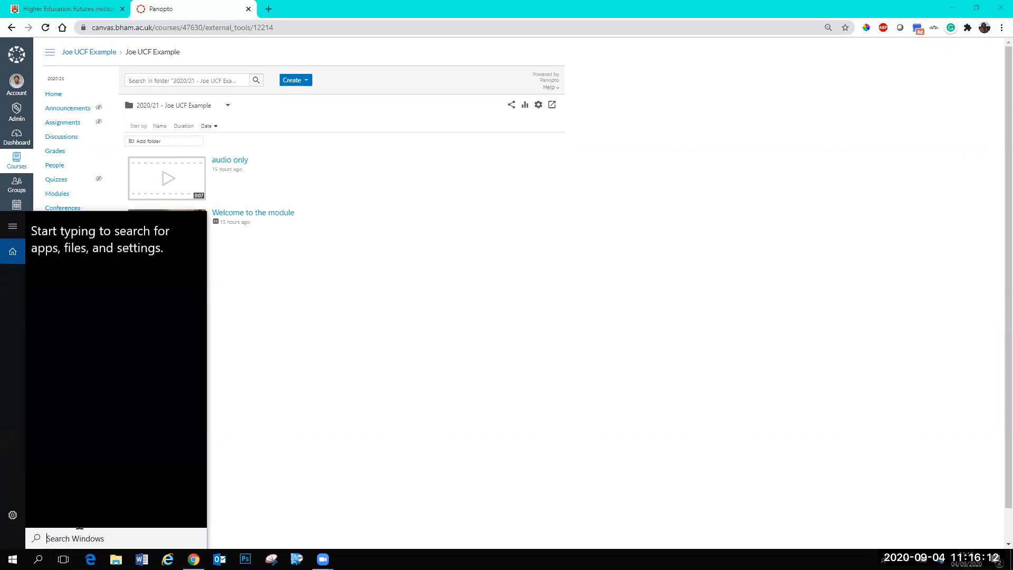
pyautogui.write('software centre')
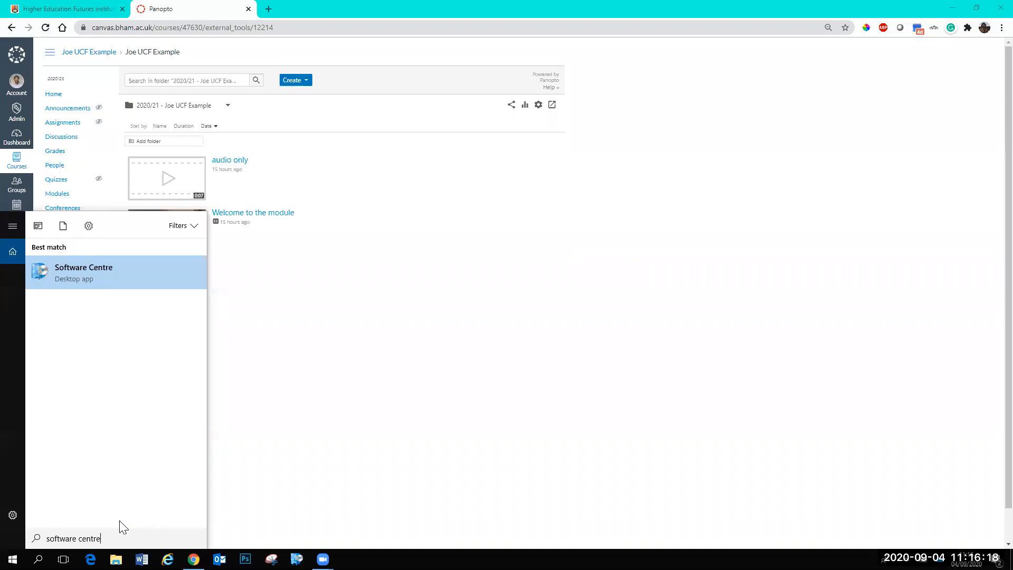
pyautogui.click(83, 275)
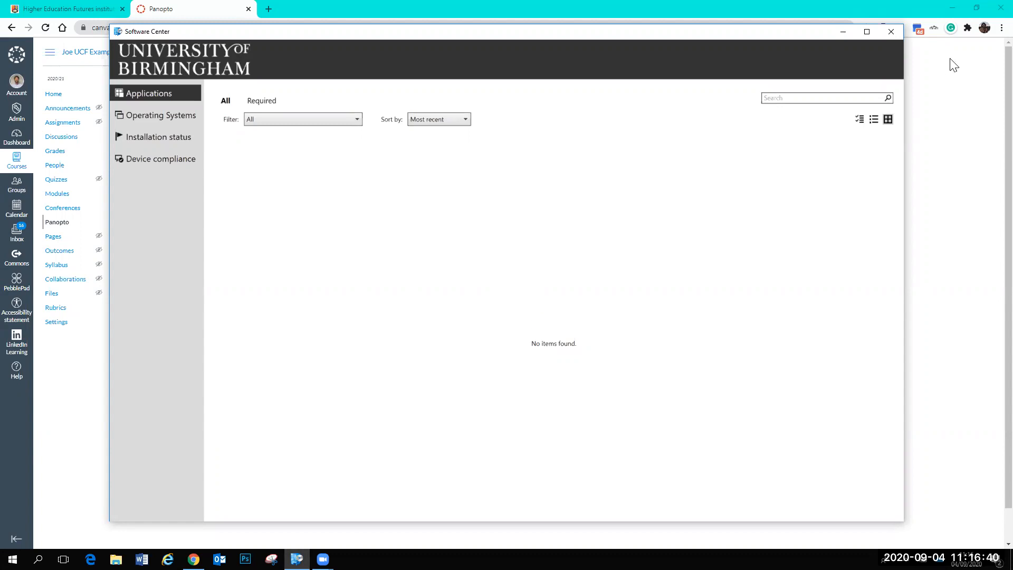
pyautogui.click(891, 32)
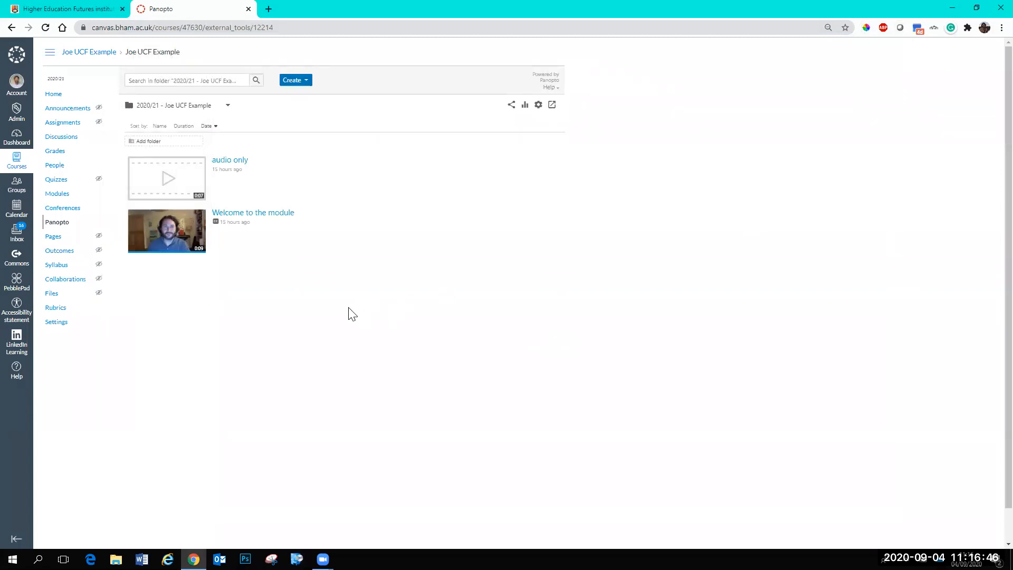
# Step: Return to the course home page and examine the Undergraduate Handbook heading and its description below the contact table
pyautogui.click(54, 96)
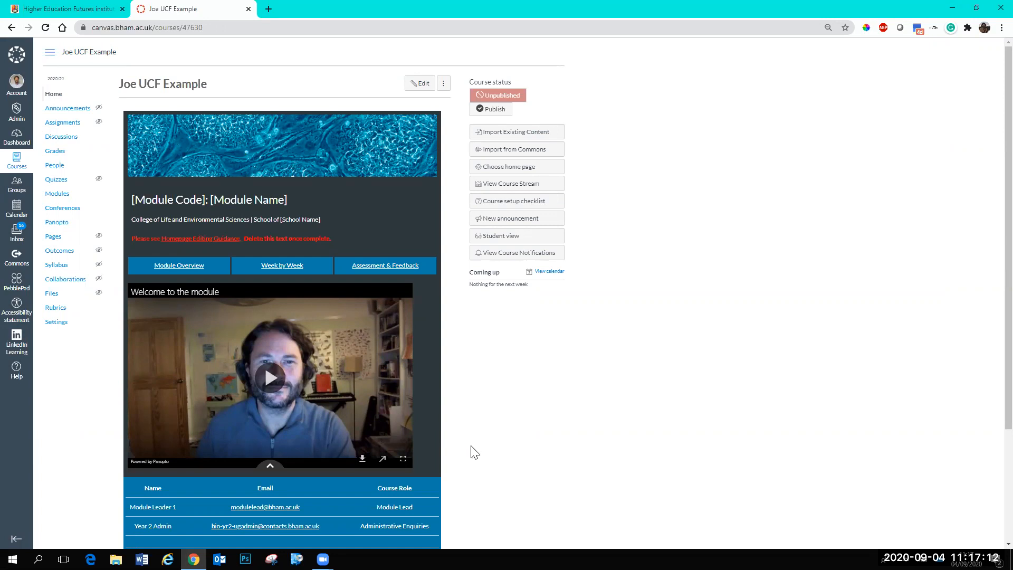
pyautogui.scroll(-2, 478, 445)
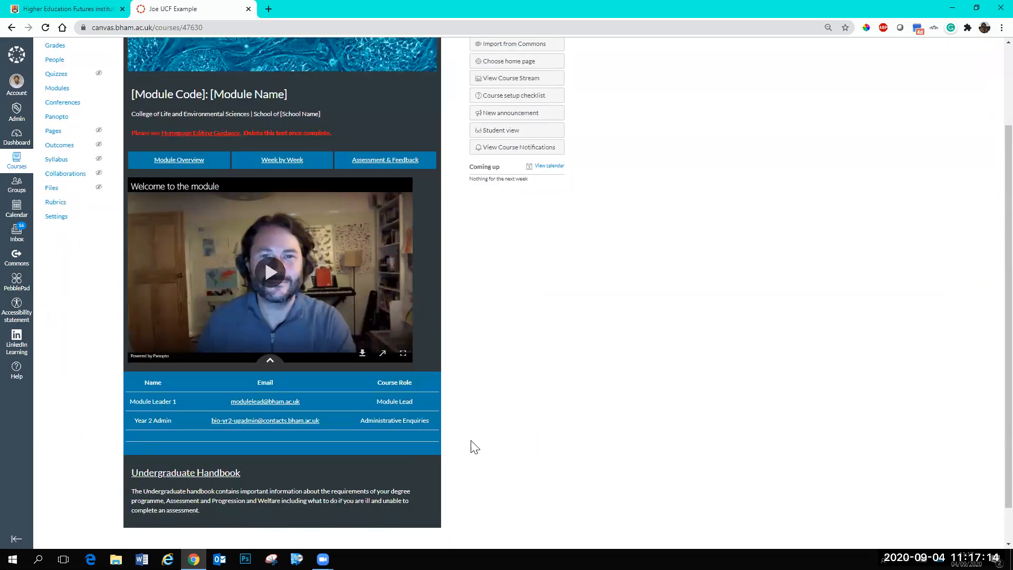
pyautogui.scroll(4, 461, 462)
pyautogui.scroll(-4, 475, 422)
pyautogui.moveTo(255, 475); pyautogui.dragTo(132, 475)
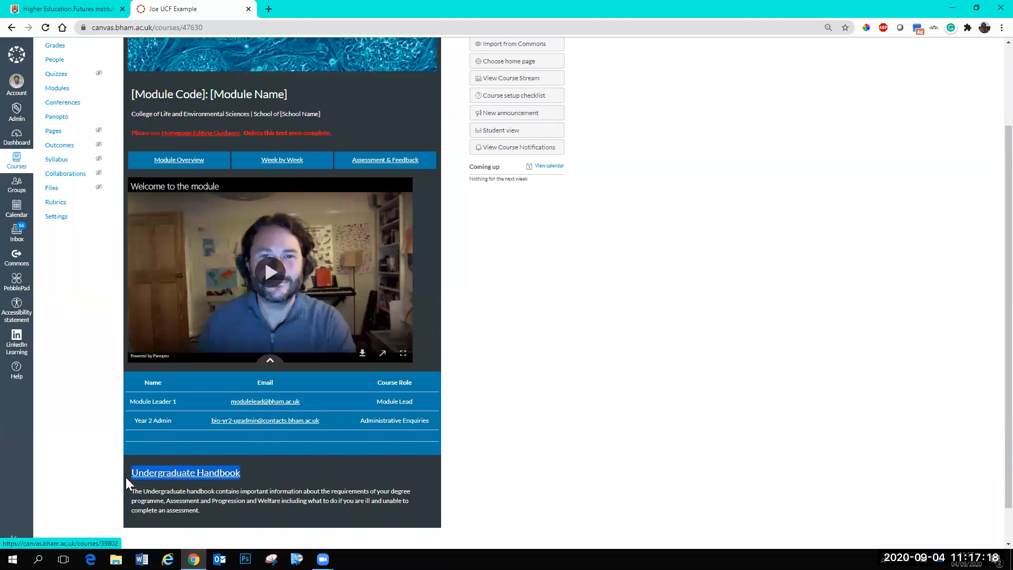
pyautogui.click(167, 496)
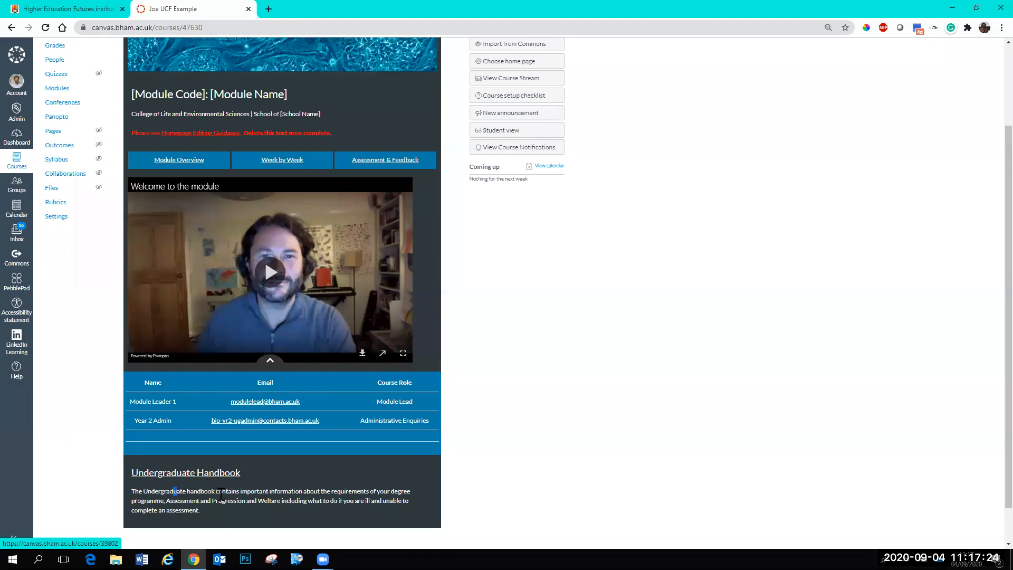
pyautogui.click(220, 502)
pyautogui.scroll(1, 424, 493)
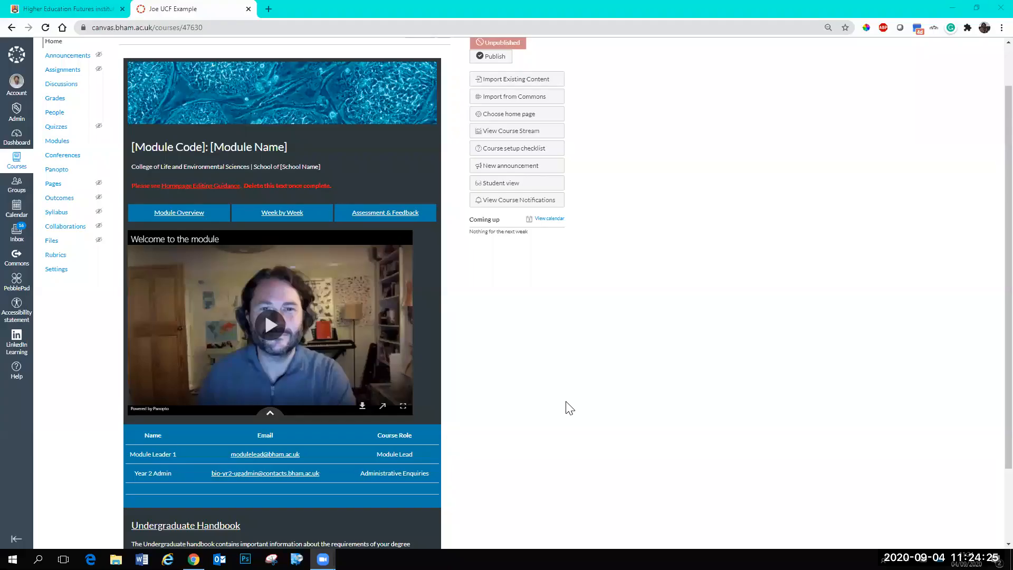
pyautogui.scroll(1, 509, 368)
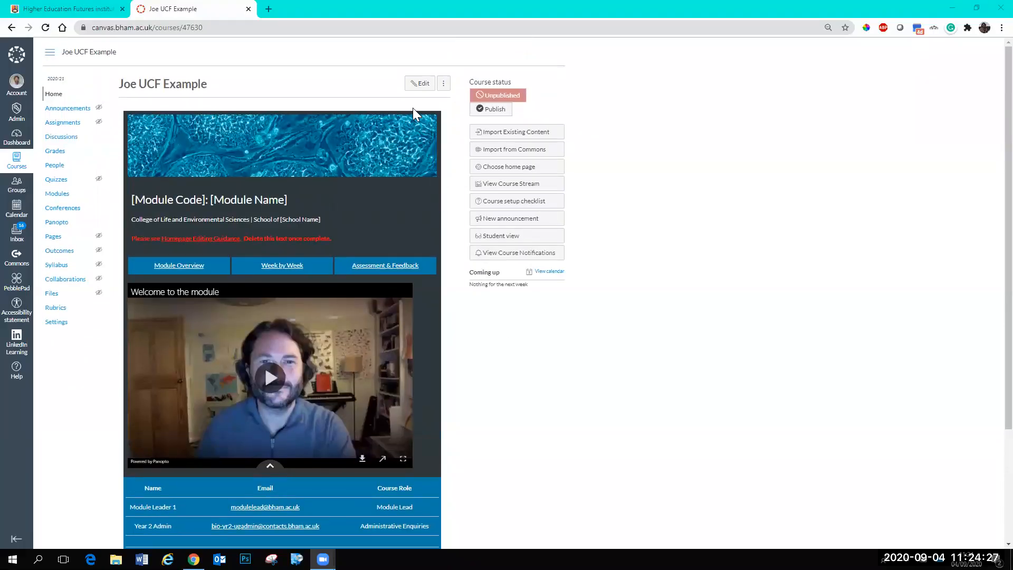
pyautogui.scroll(-2, 395, 516)
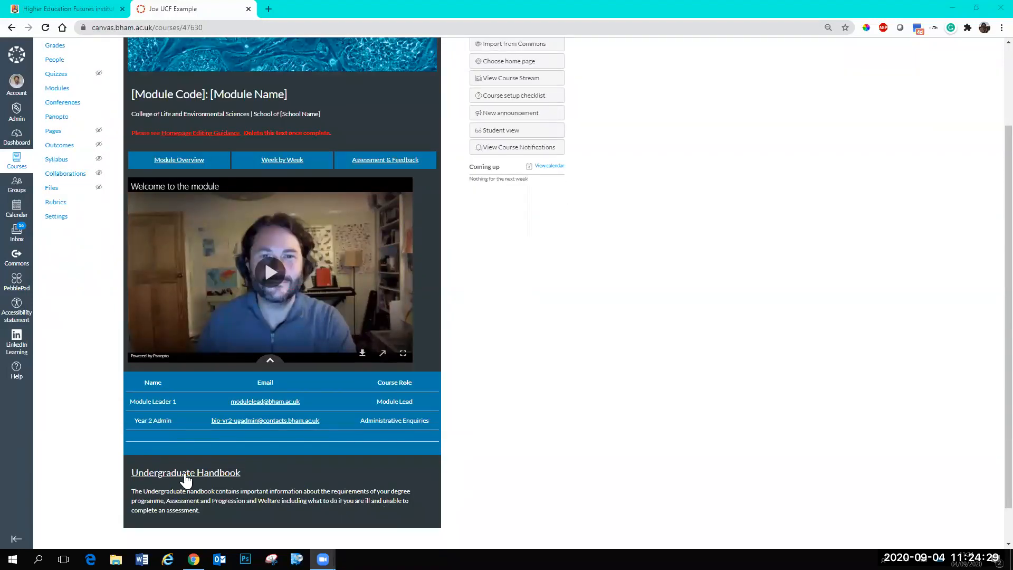
pyautogui.scroll(2, 437, 479)
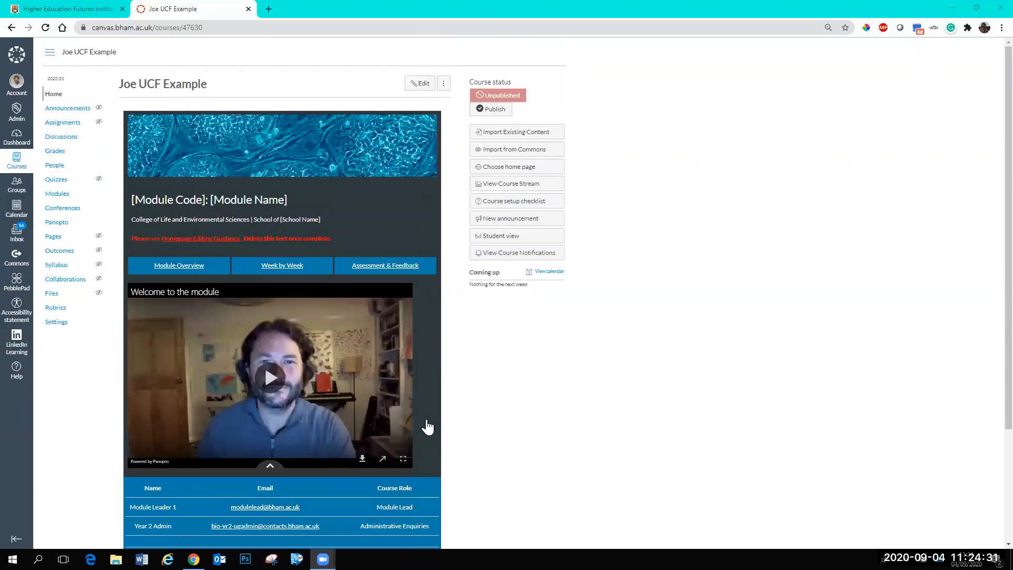
# Step: Open the home page for editing, inspect the URL linked to the Undergraduate Handbook heading, and leave without saving
pyautogui.click(423, 85)
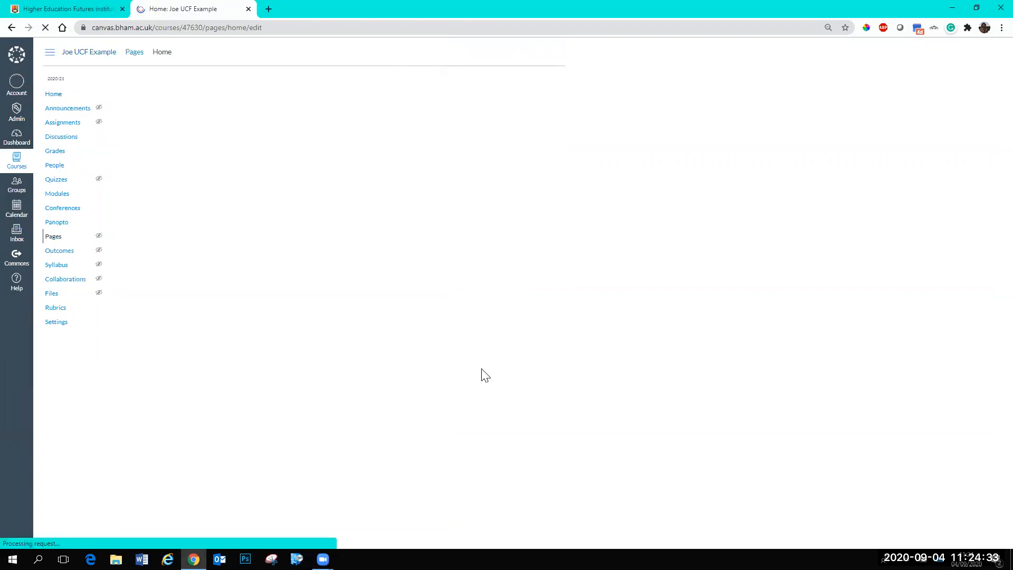
pyautogui.moveTo(437, 164); pyautogui.dragTo(439, 257)
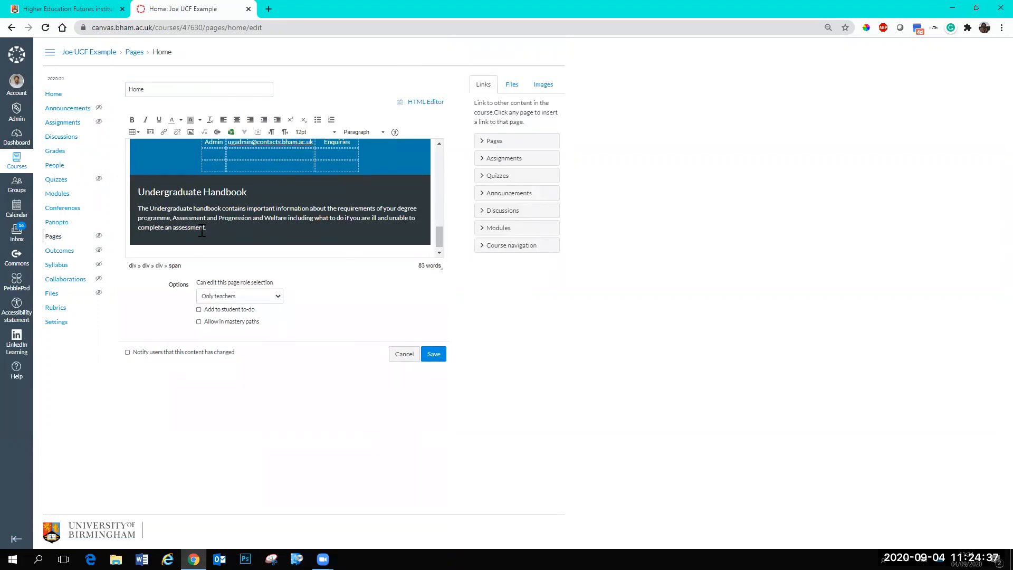
pyautogui.click(185, 191)
pyautogui.click(165, 131)
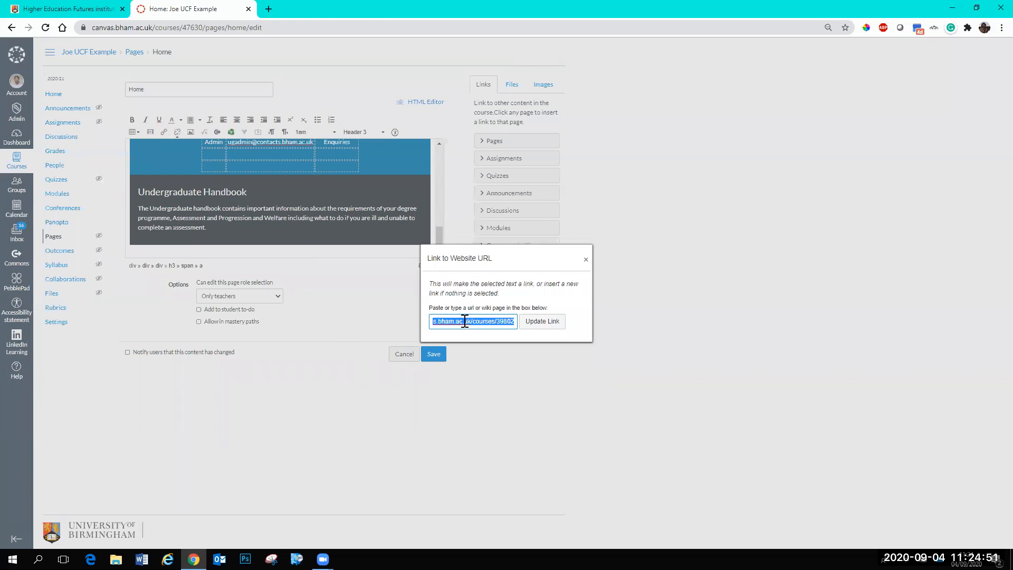
pyautogui.click(515, 323)
pyautogui.press('Home')
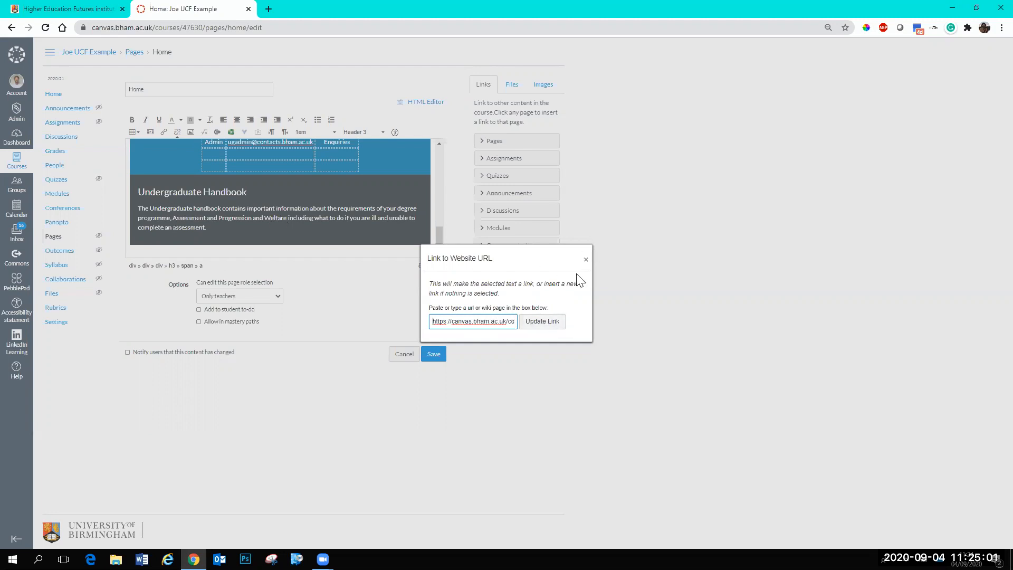
pyautogui.click(586, 259)
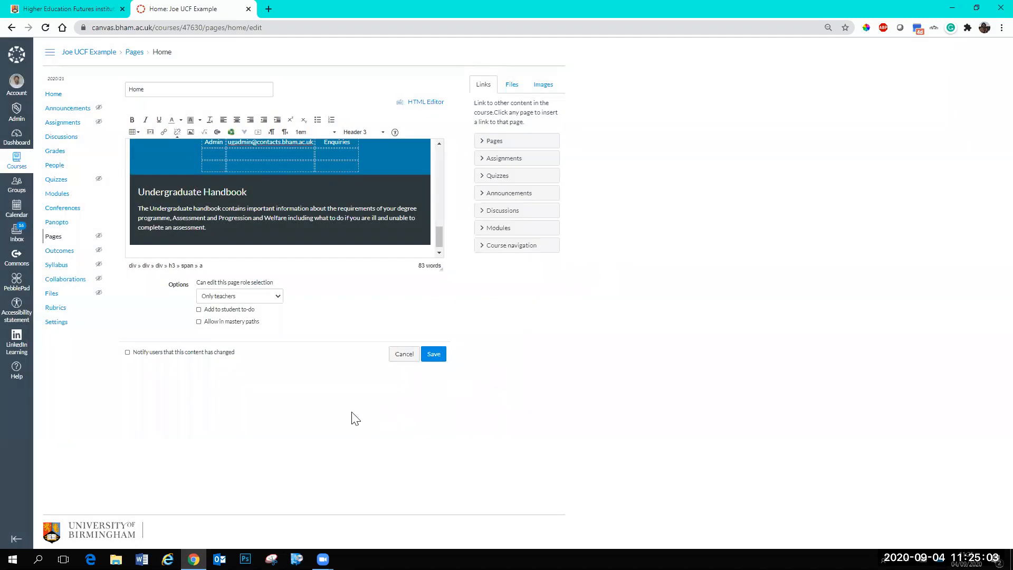
pyautogui.click(404, 354)
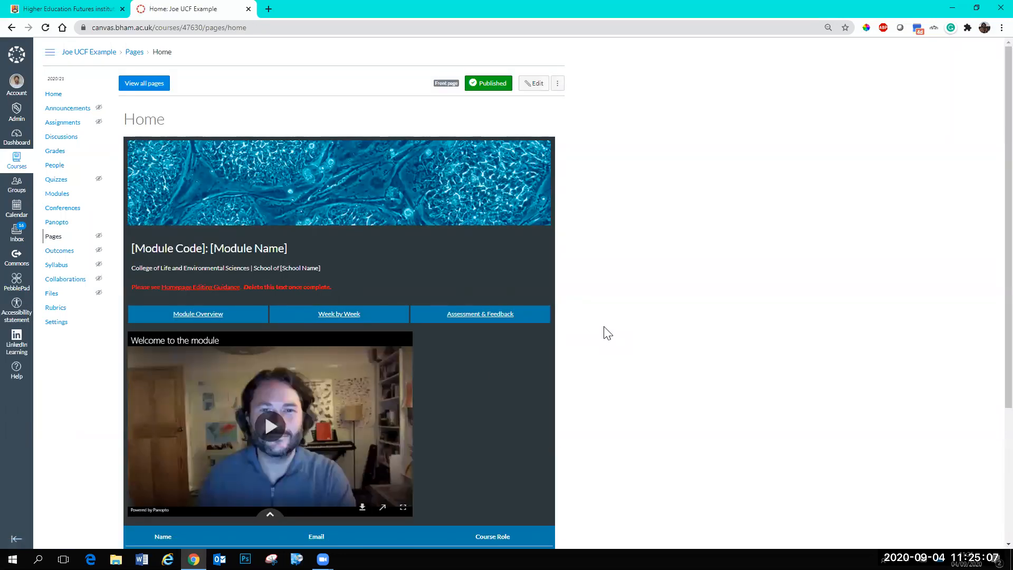
# Step: Follow the home page's Week by Week link and review the guidance, module information and weekly modules
pyautogui.scroll(-2, 264, 242)
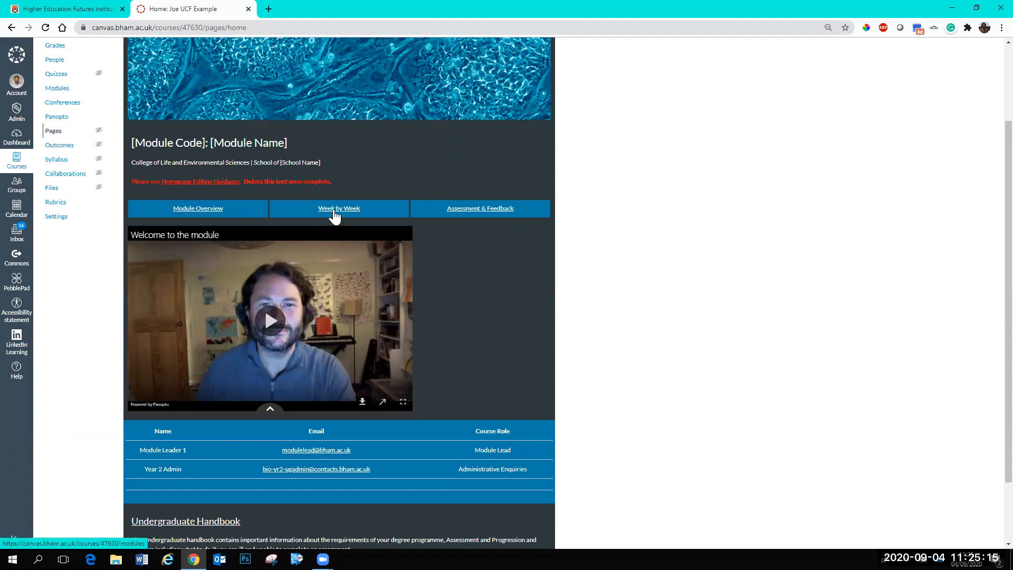
pyautogui.click(335, 216)
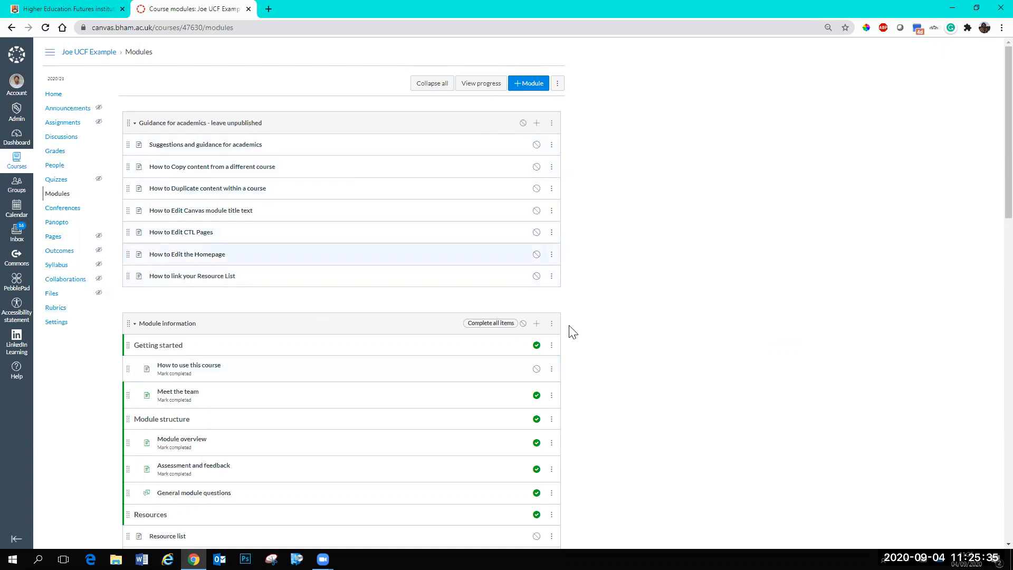
pyautogui.scroll(-2, 991, 232)
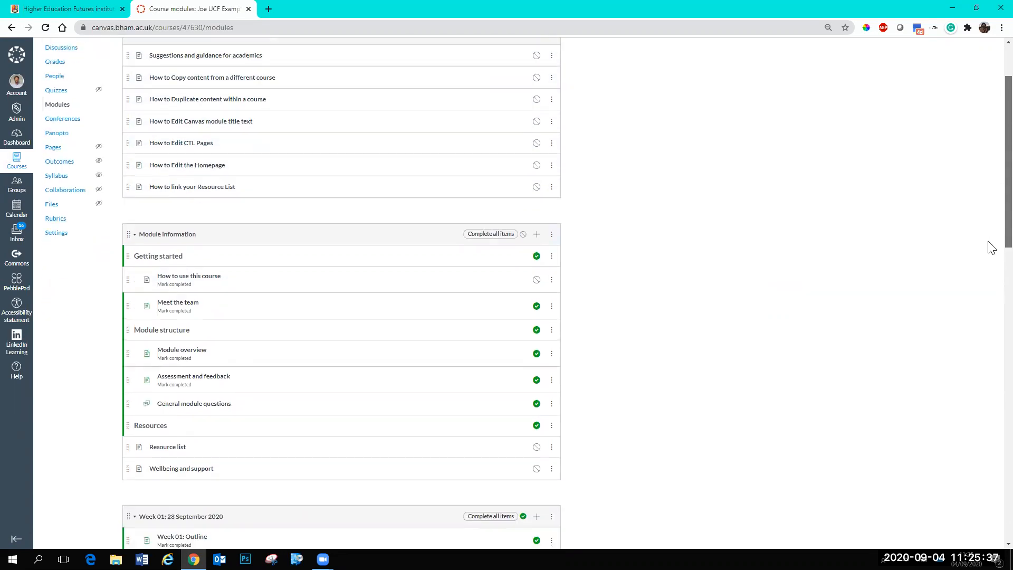
pyautogui.scroll(-2, 989, 266)
pyautogui.scroll(4, 991, 227)
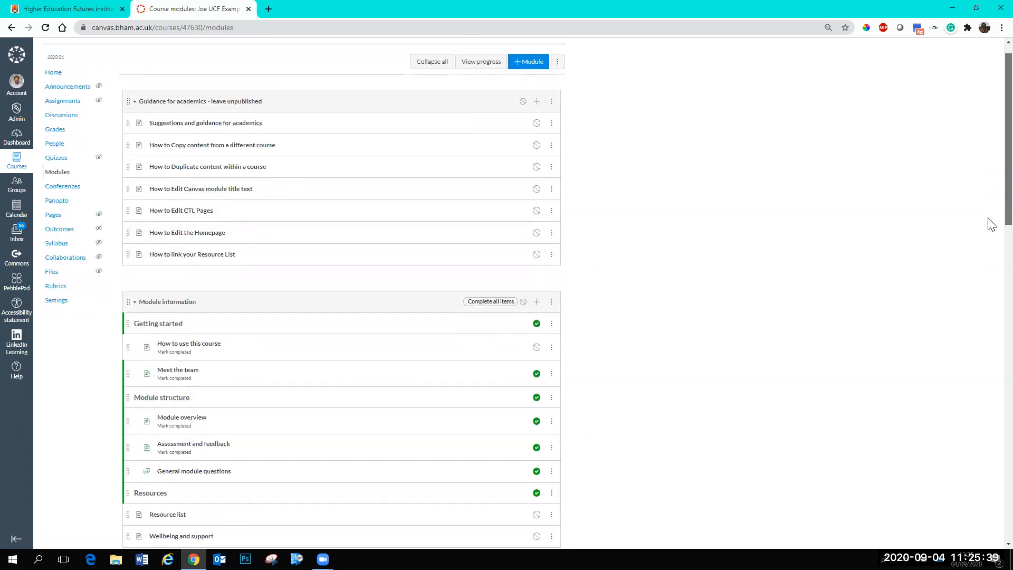
pyautogui.scroll(-5, 990, 221)
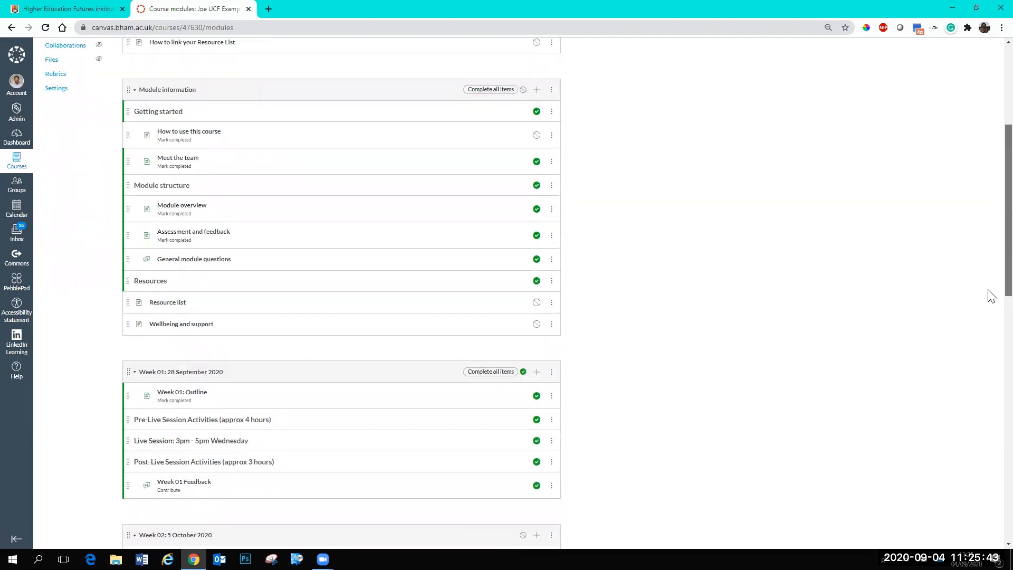
pyautogui.scroll(-4, 992, 317)
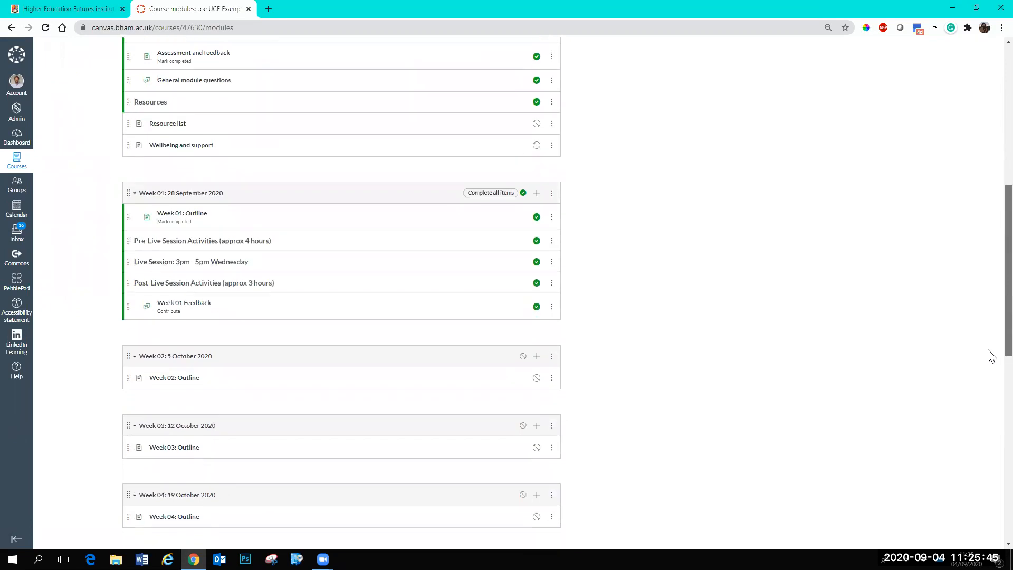
pyautogui.scroll(-2, 989, 361)
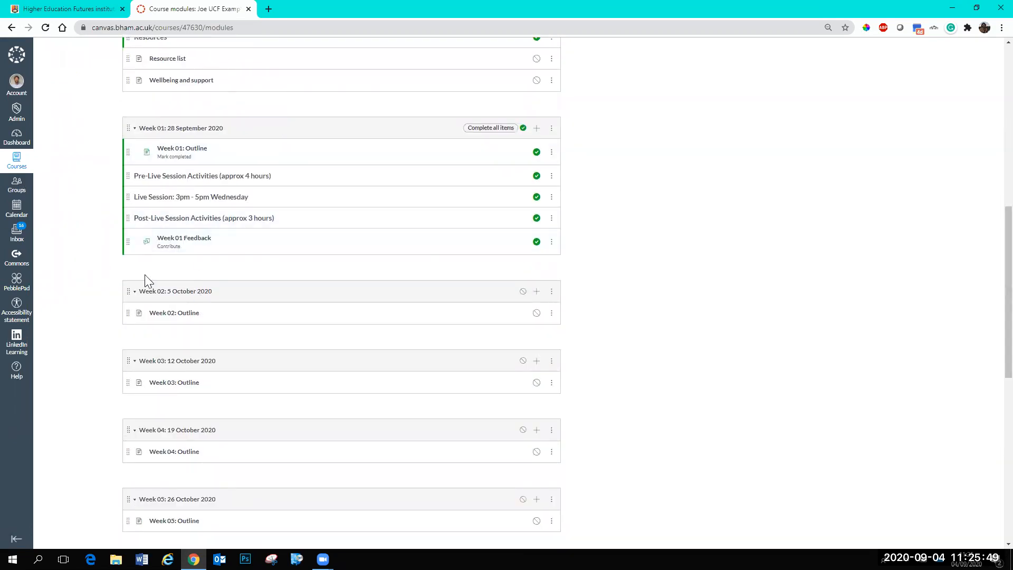
pyautogui.scroll(-6, 264, 348)
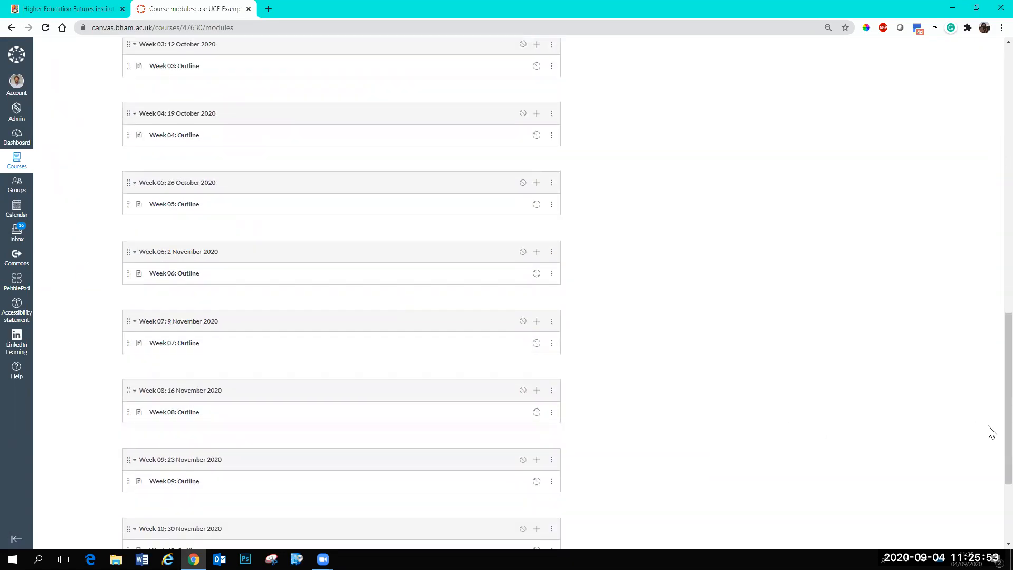
# Step: Review the module list from the weekly modules back up to the module information and the guidance for academics
pyautogui.scroll(6, 991, 422)
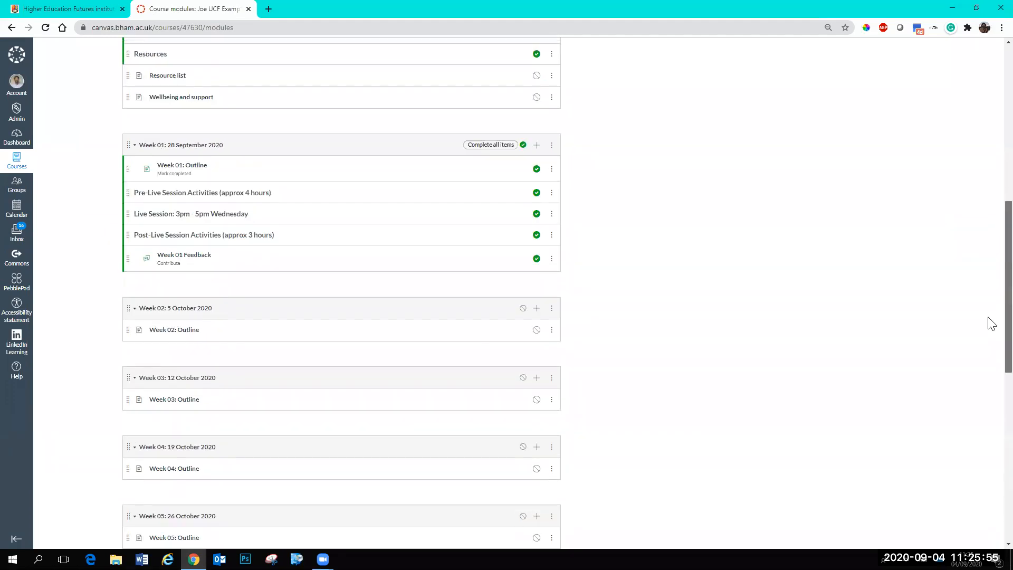
pyautogui.scroll(-3, 989, 343)
pyautogui.scroll(9, 990, 264)
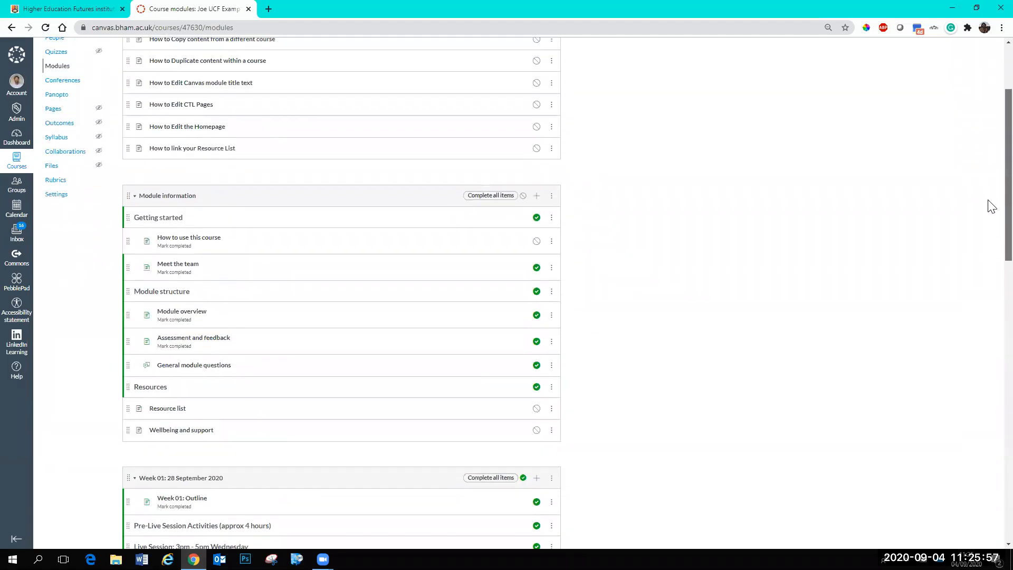
pyautogui.scroll(2, 989, 189)
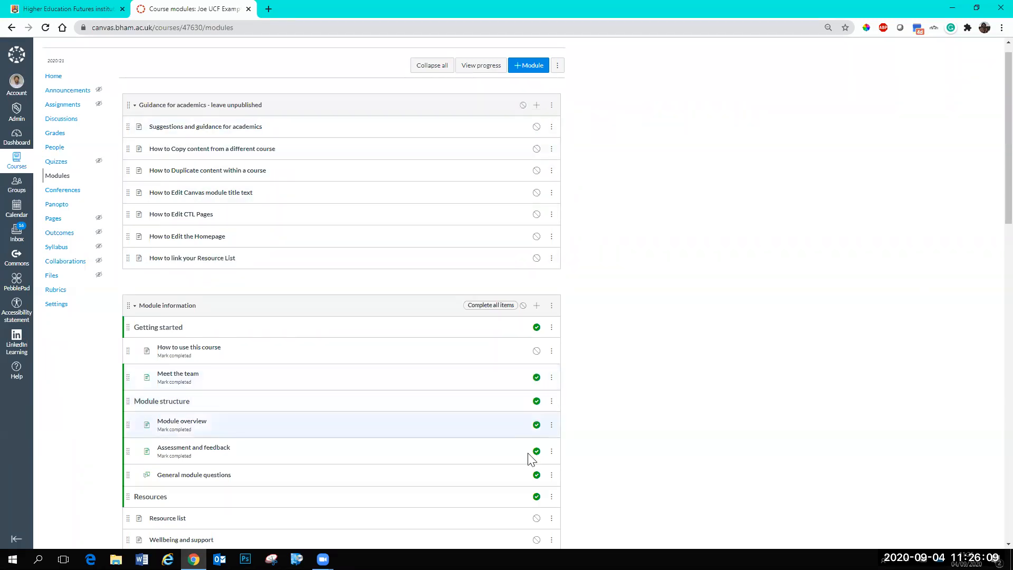
pyautogui.scroll(-4, 760, 361)
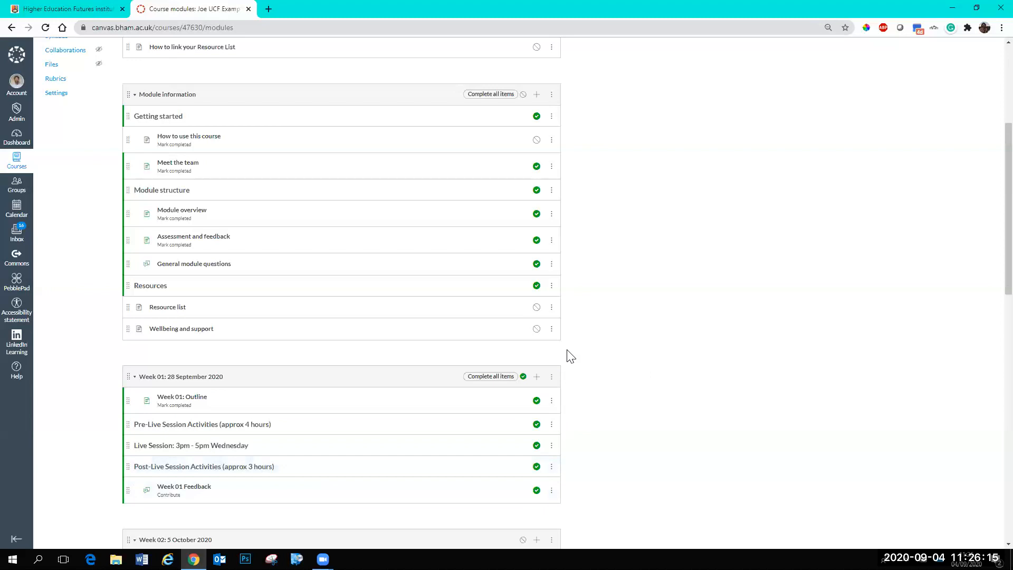
pyautogui.scroll(4, 709, 377)
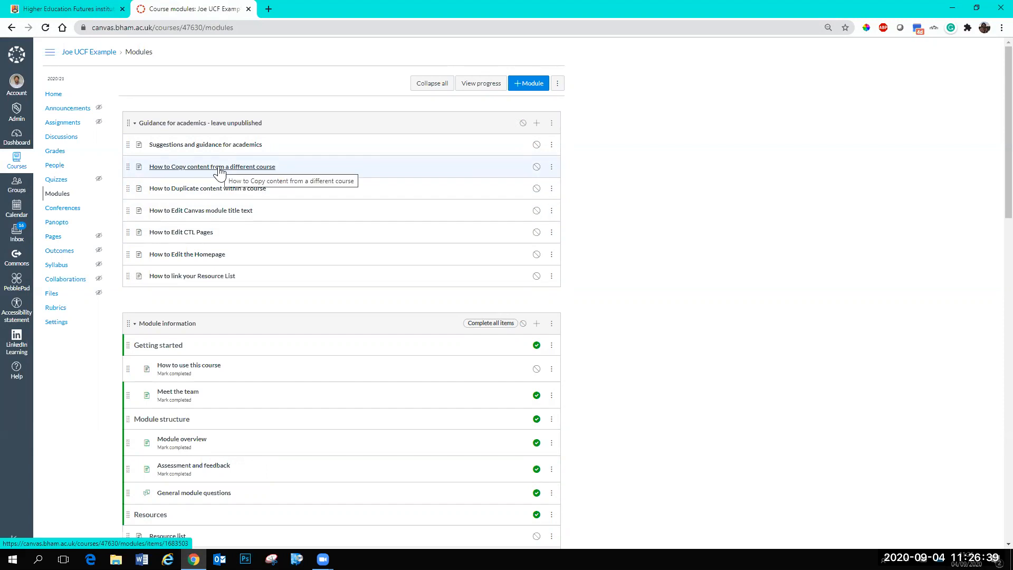
# Step: Open the guidance page "How to Copy content from a different course", skim its instructions, and return to the module list
pyautogui.click(243, 167)
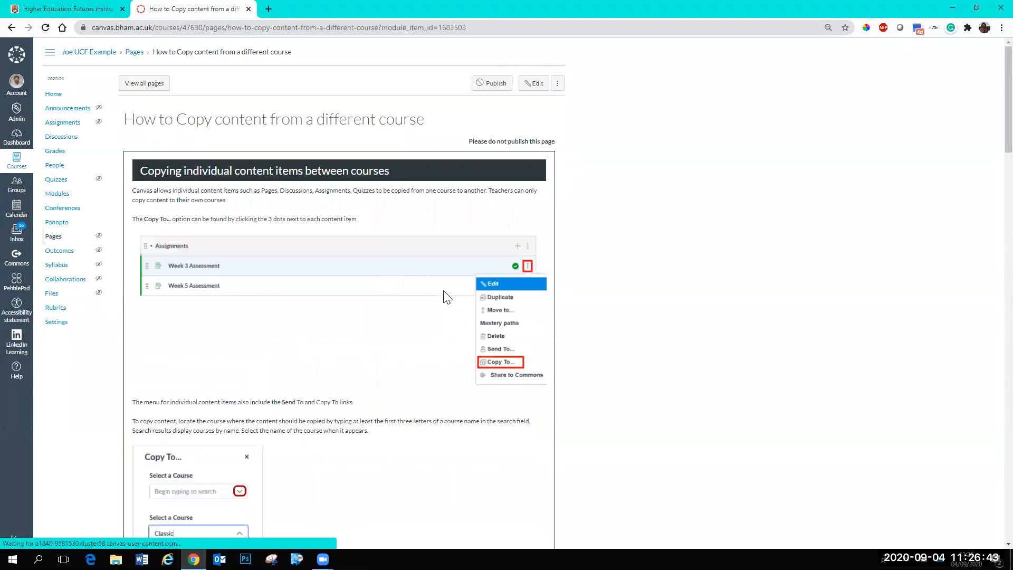
pyautogui.scroll(-6, 447, 297)
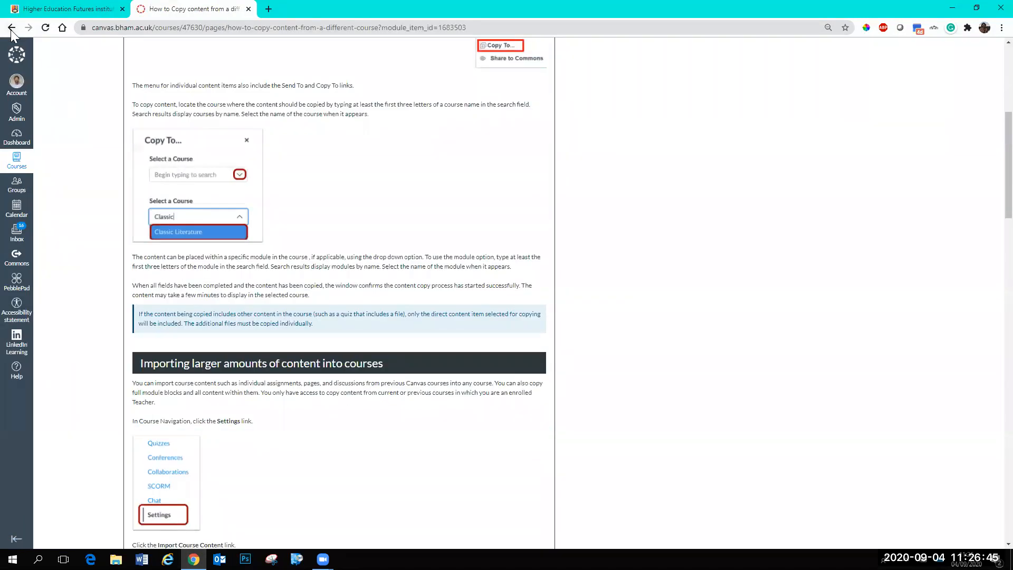
pyautogui.click(11, 29)
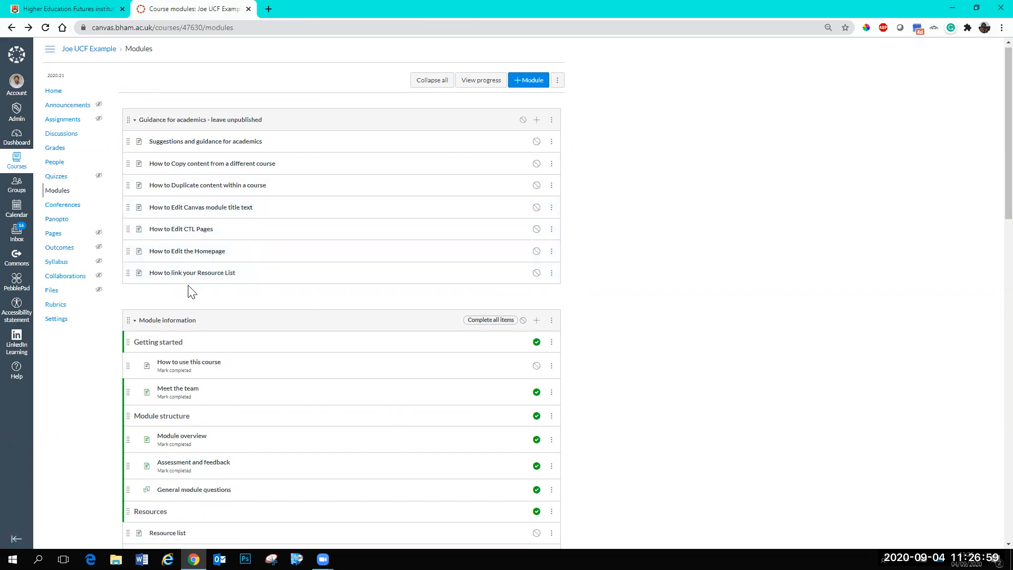
# Step: Open the Week 01 module's settings, examine its prerequisites and completion requirements, and leave without updating the module
pyautogui.scroll(-4, 678, 340)
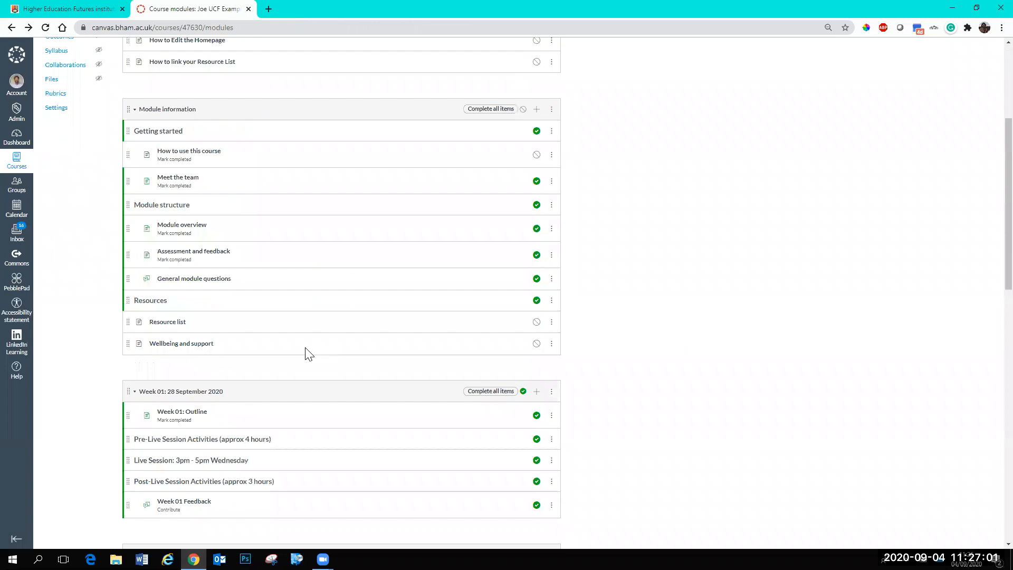
pyautogui.scroll(2, 570, 383)
pyautogui.scroll(-2, 567, 384)
pyautogui.scroll(-2, 655, 409)
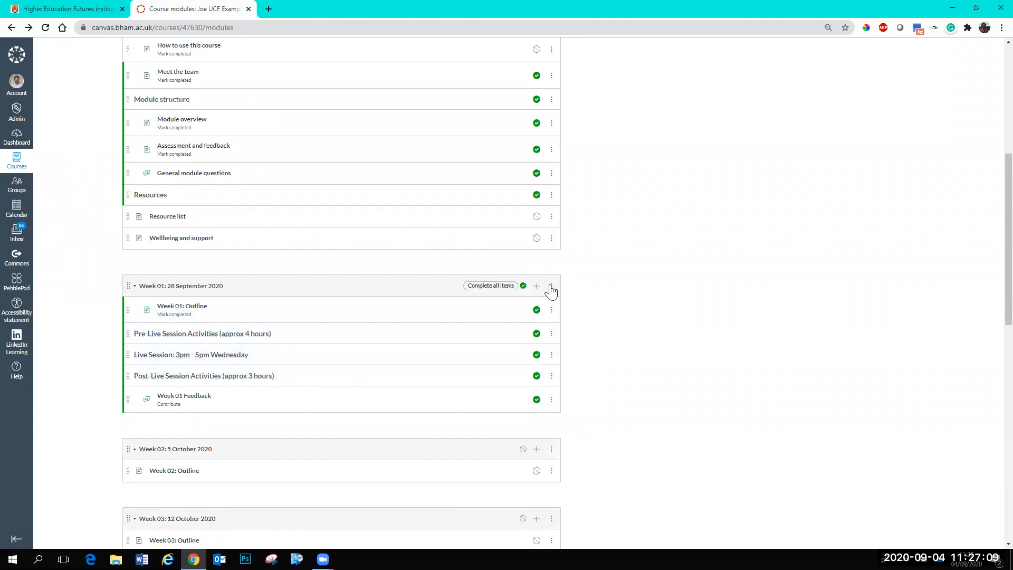
pyautogui.click(551, 288)
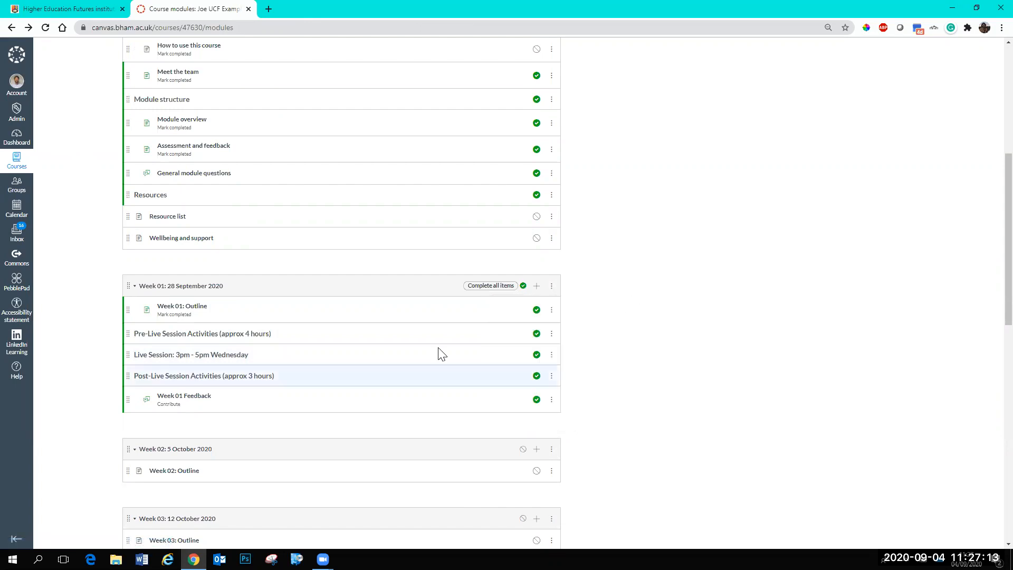
pyautogui.scroll(-1, 623, 369)
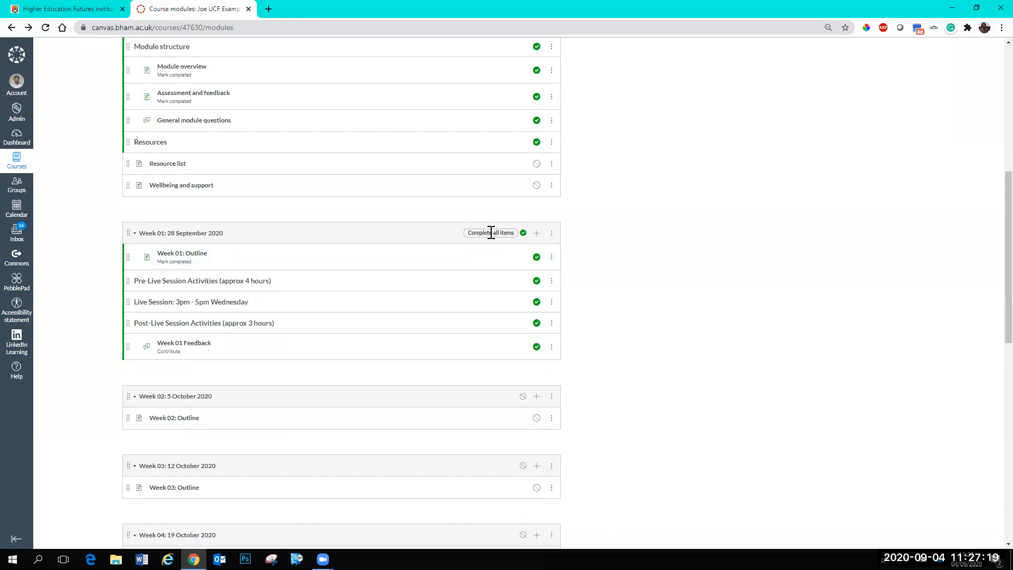
pyautogui.click(552, 234)
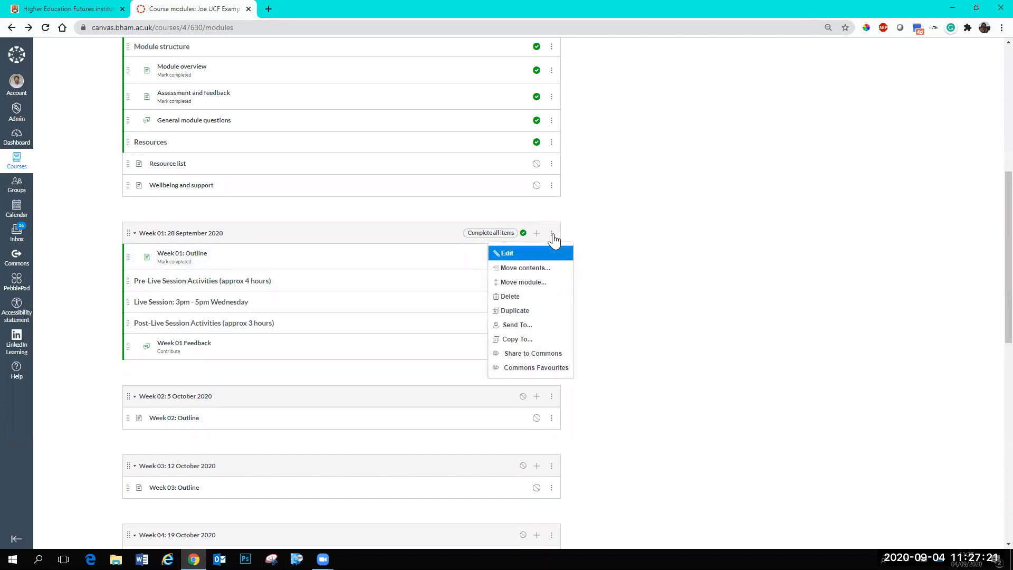
pyautogui.click(528, 253)
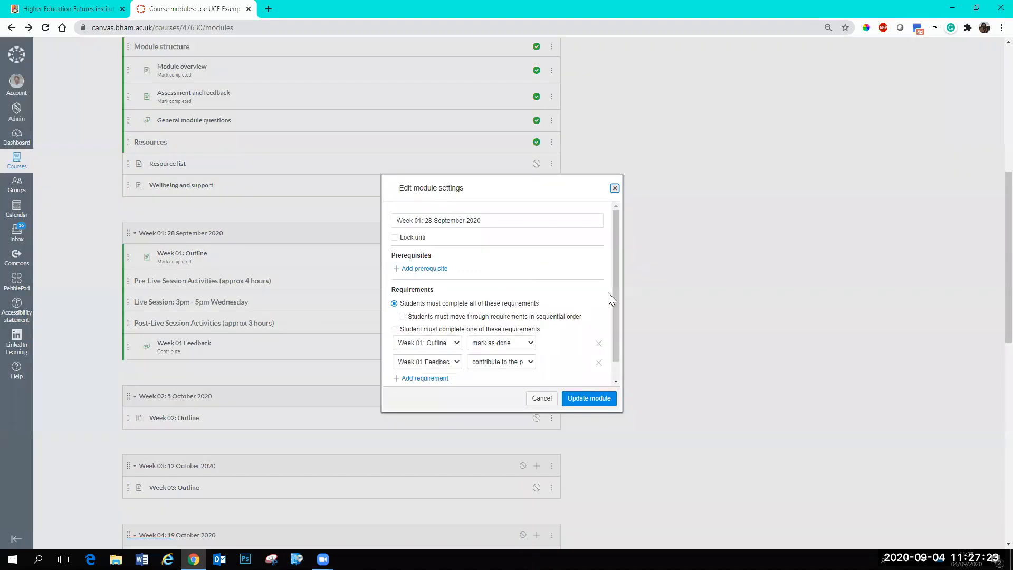
pyautogui.scroll(-1, 617, 288)
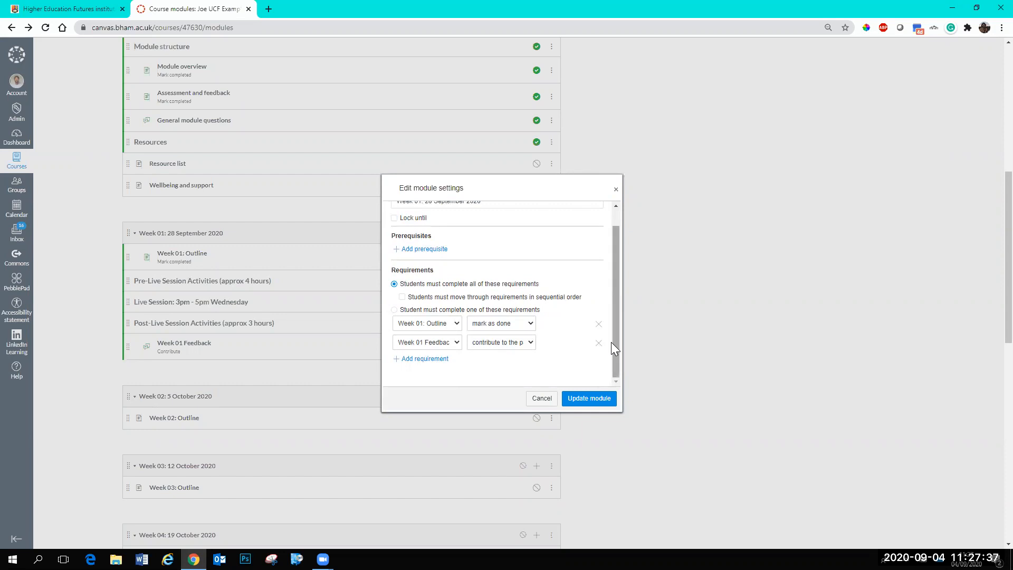
pyautogui.click(541, 399)
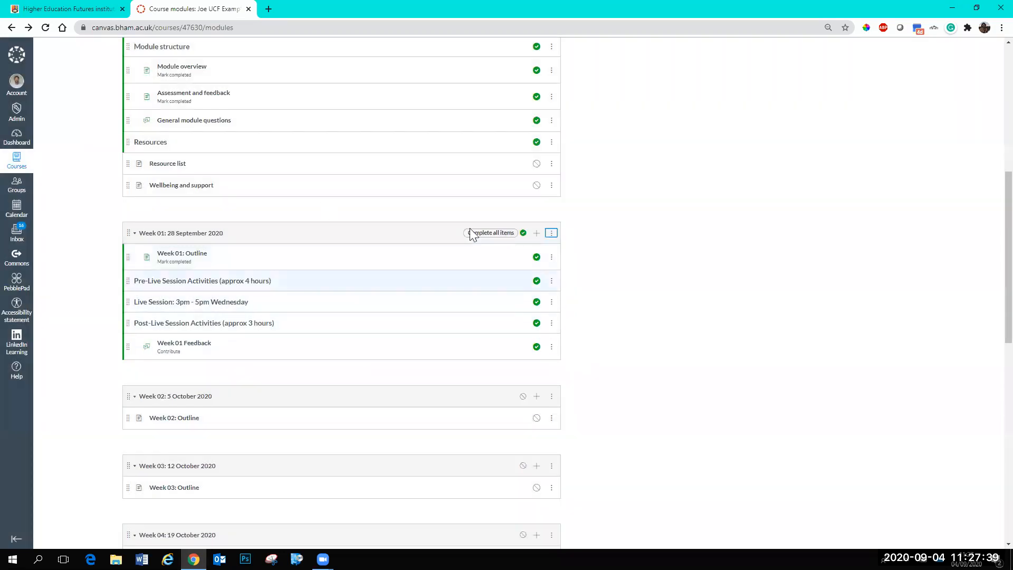
# Step: Look over the following weekly modules, reopen the Week 01 settings to view how requirements can be removed, and cancel
pyautogui.scroll(-4, 588, 334)
pyautogui.scroll(4, 664, 316)
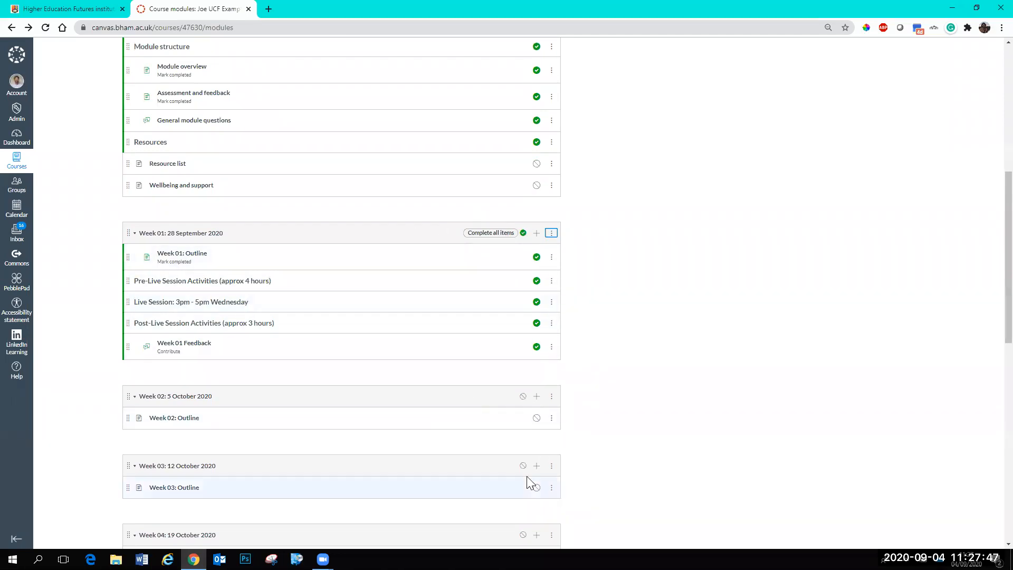
pyautogui.scroll(2, 454, 410)
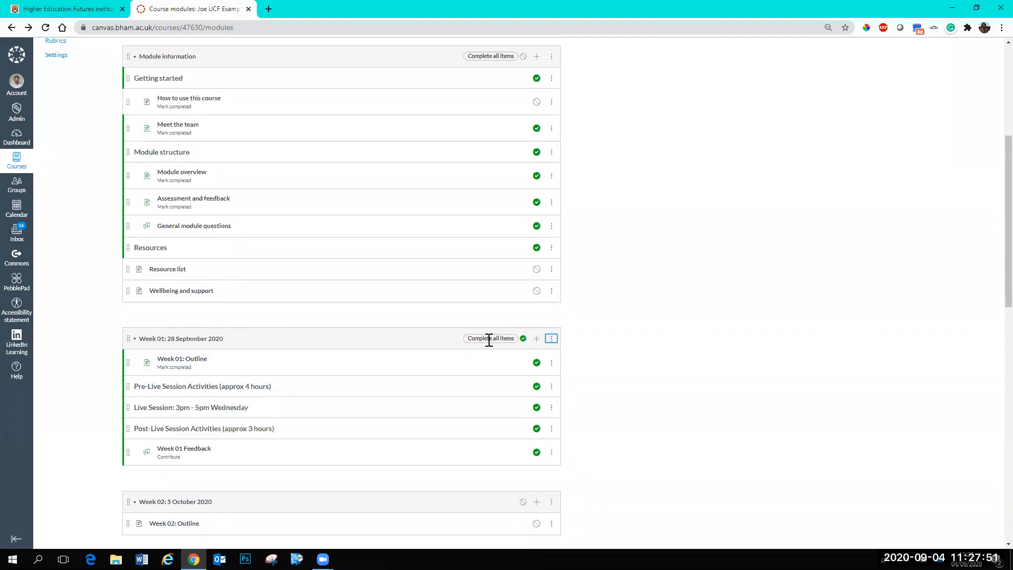
pyautogui.click(552, 339)
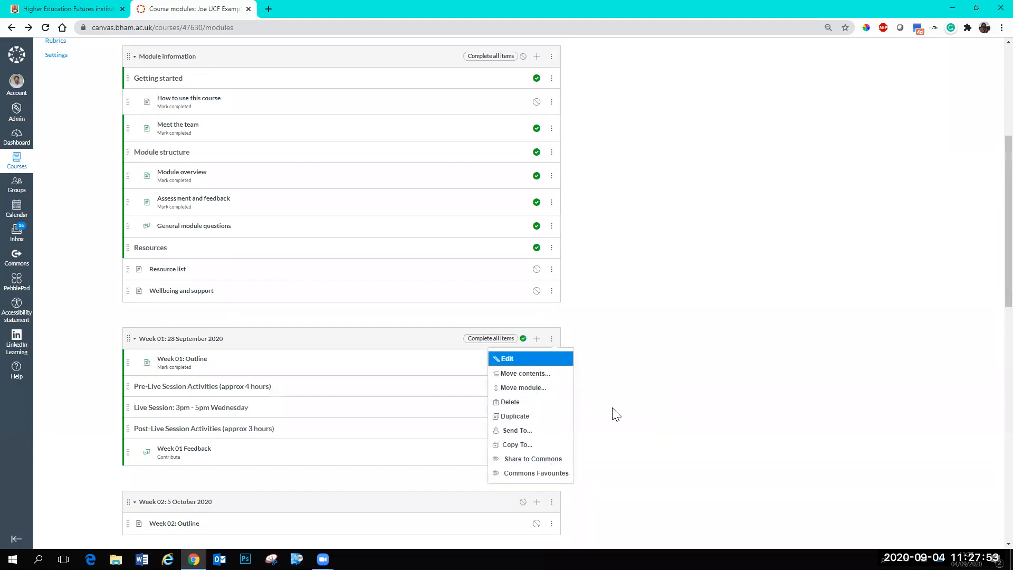
pyautogui.click(534, 359)
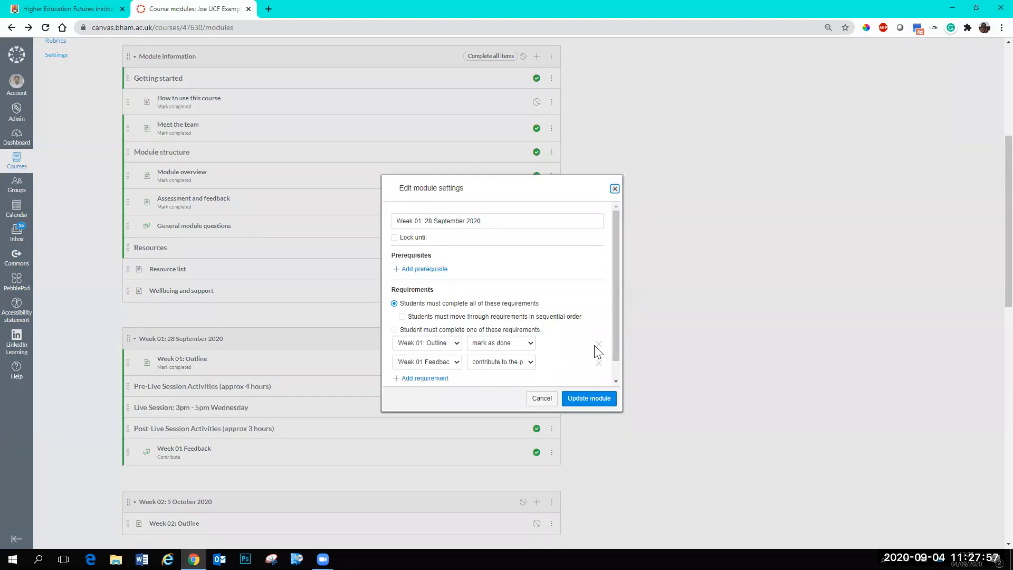
pyautogui.click(542, 398)
# Step: Remove the Pre-Live Session Activities and Post-Live Session Activities headers from the Week 01 module
pyautogui.scroll(-2, 348, 357)
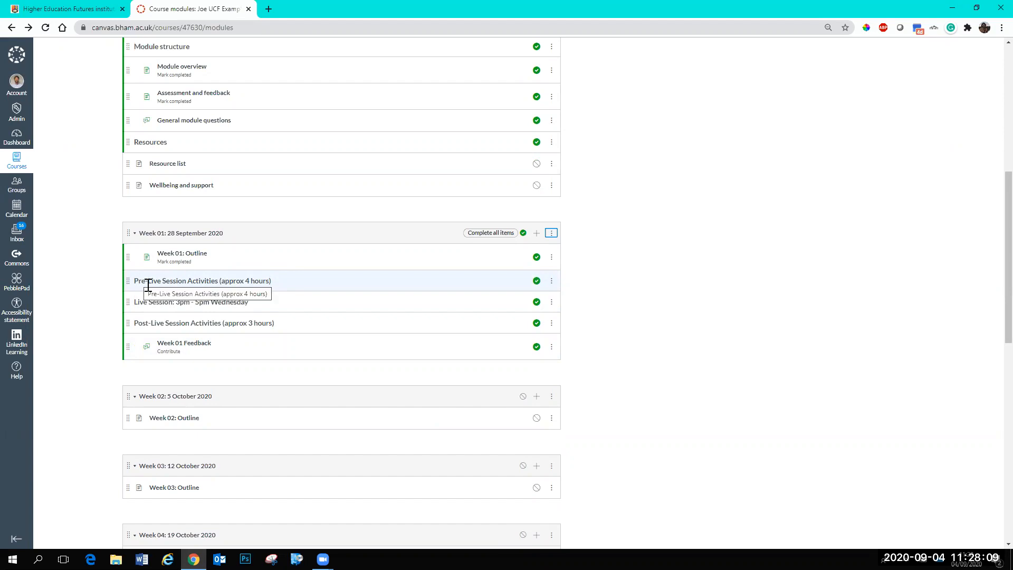
pyautogui.moveTo(128, 281)
pyautogui.mouseDown()
pyautogui.moveTo(127, 298)
pyautogui.moveTo(124, 251)
pyautogui.moveTo(125, 281)
pyautogui.mouseUp()
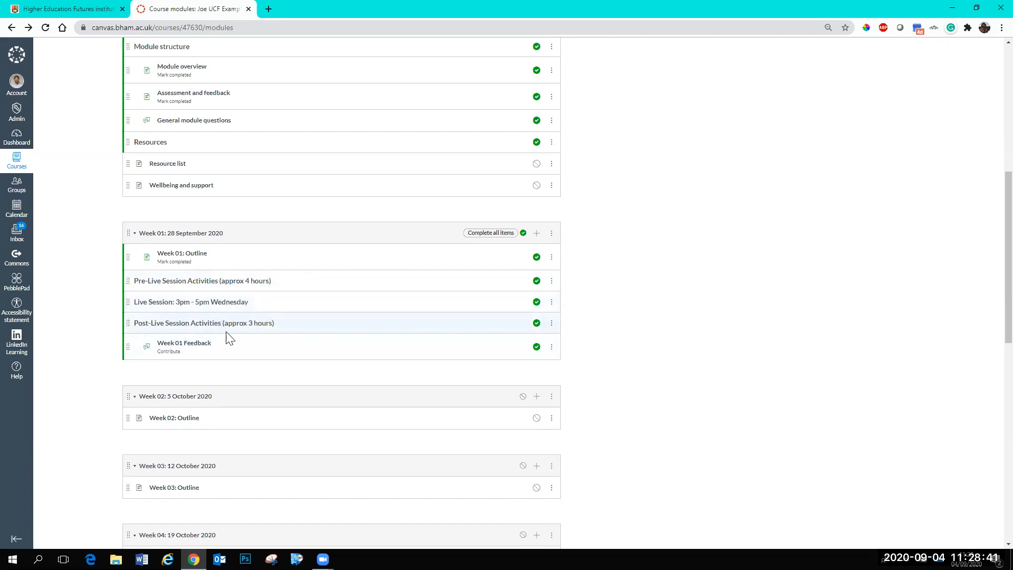
pyautogui.click(551, 280)
pyautogui.click(530, 353)
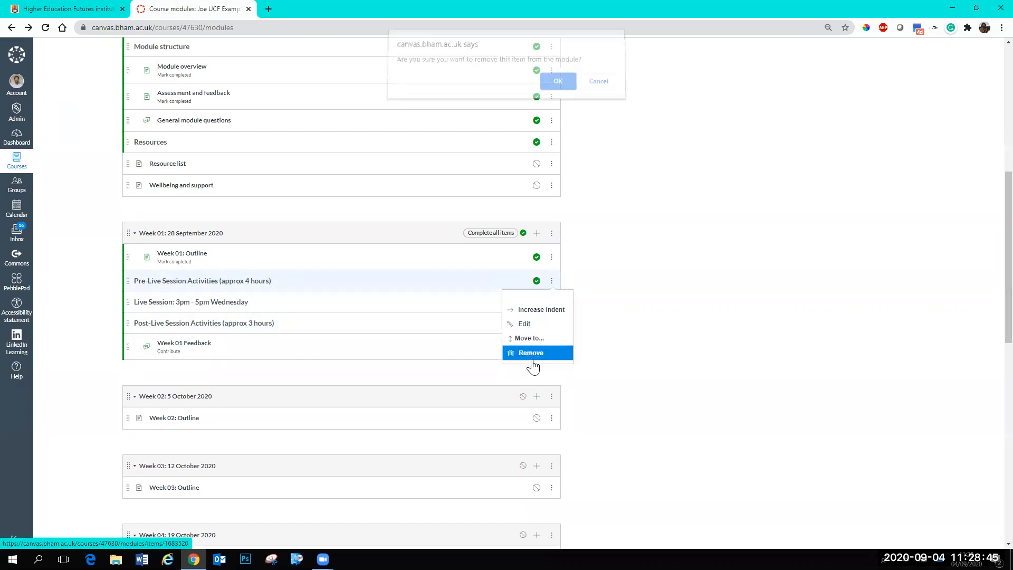
pyautogui.click(558, 88)
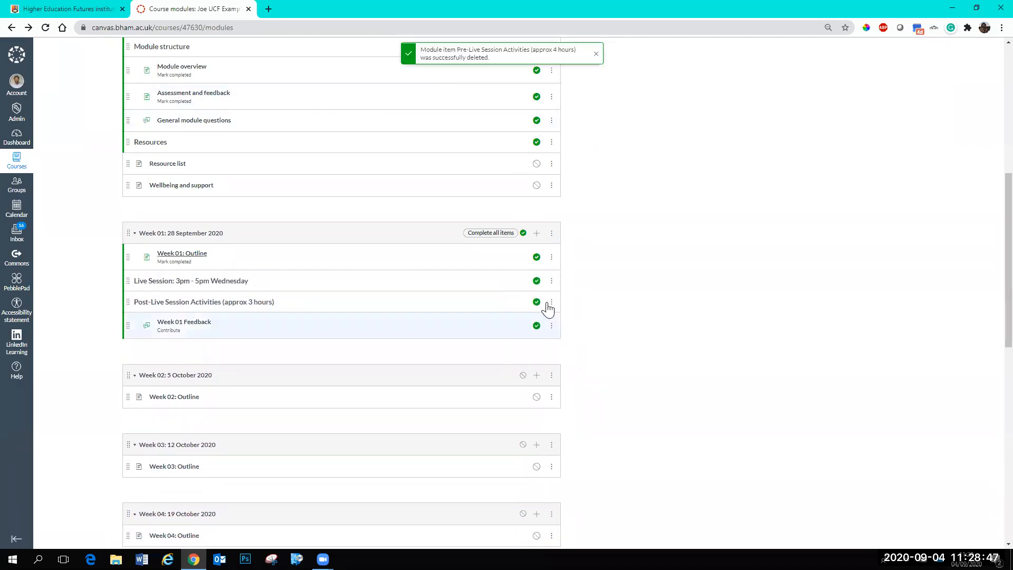
pyautogui.click(552, 302)
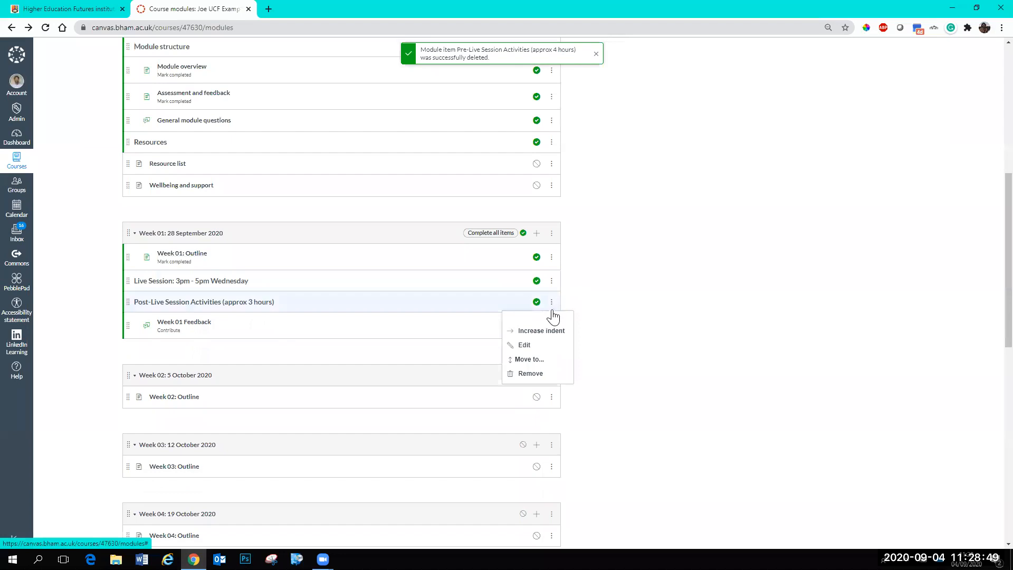
pyautogui.click(531, 373)
pyautogui.click(564, 87)
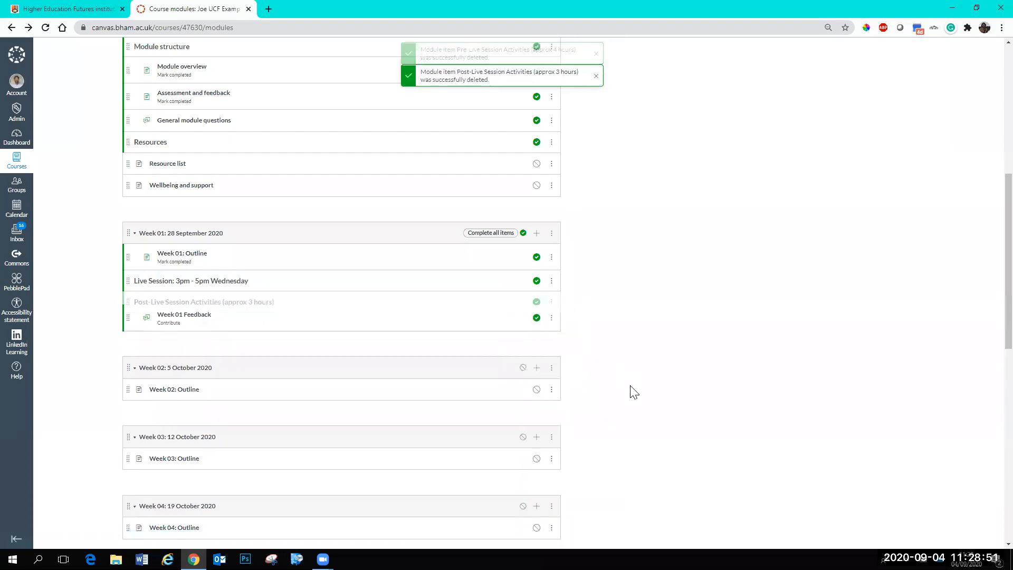
# Step: Add a text header named "pre lecture work" to the Week 01 module without indentation
pyautogui.click(537, 234)
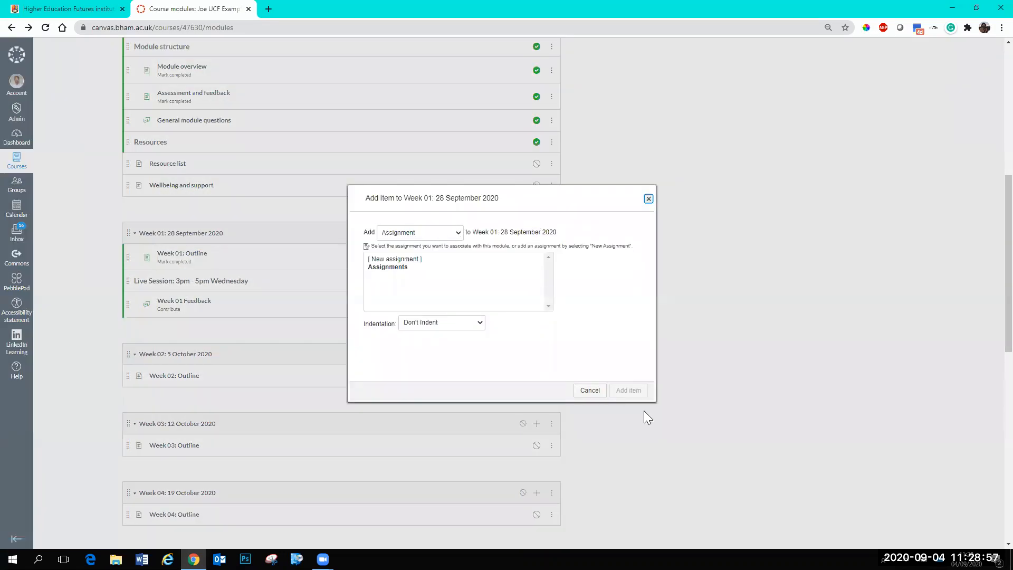
pyautogui.click(590, 390)
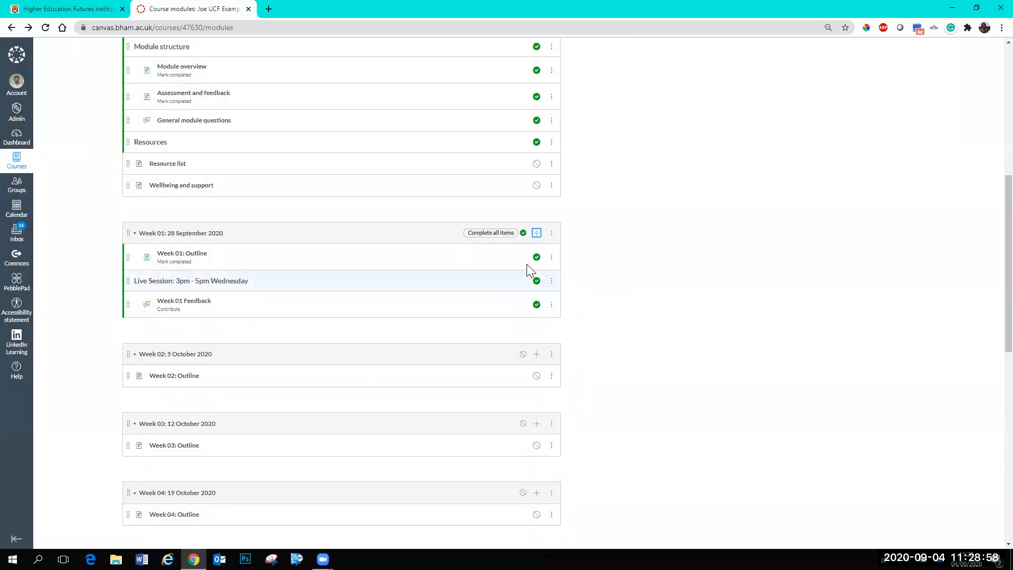
pyautogui.click(537, 233)
pyautogui.click(458, 232)
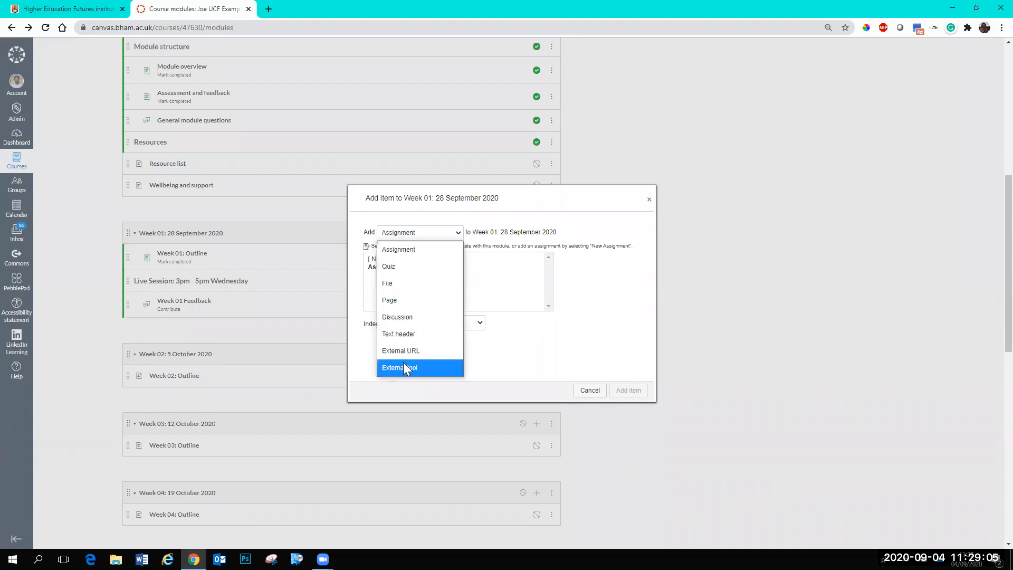
pyautogui.click(408, 333)
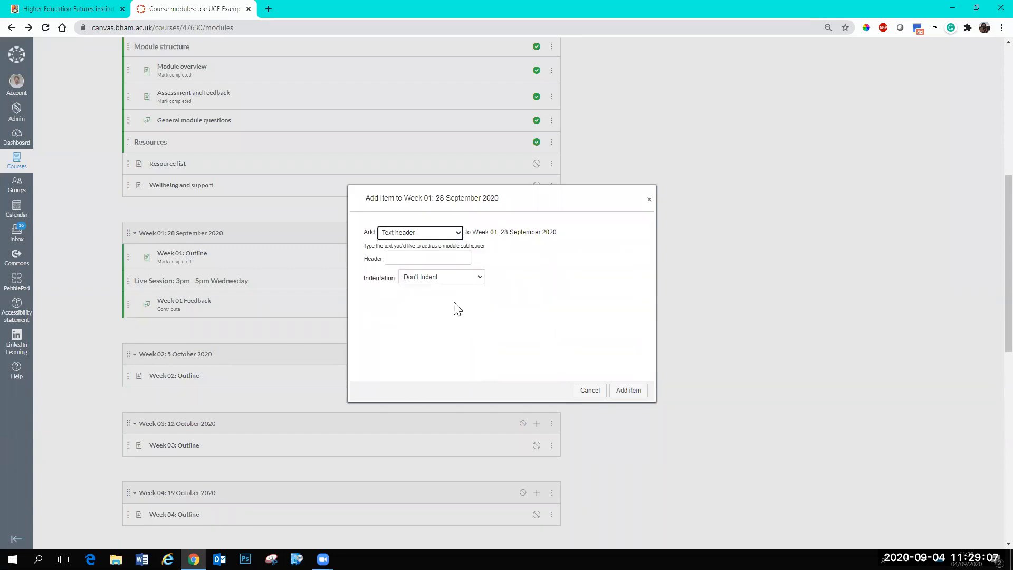
pyautogui.click(416, 258)
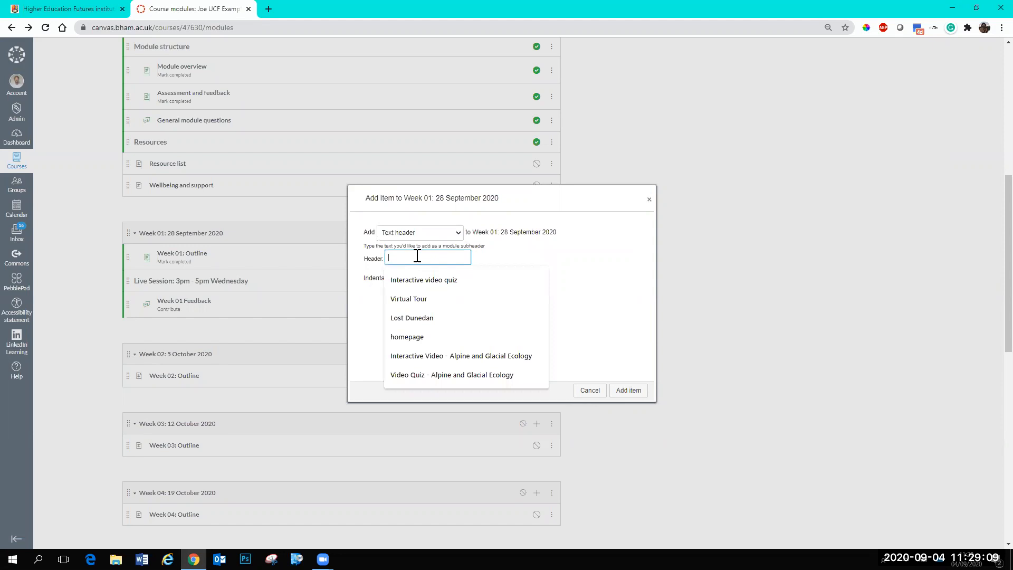
pyautogui.write('pre lec')
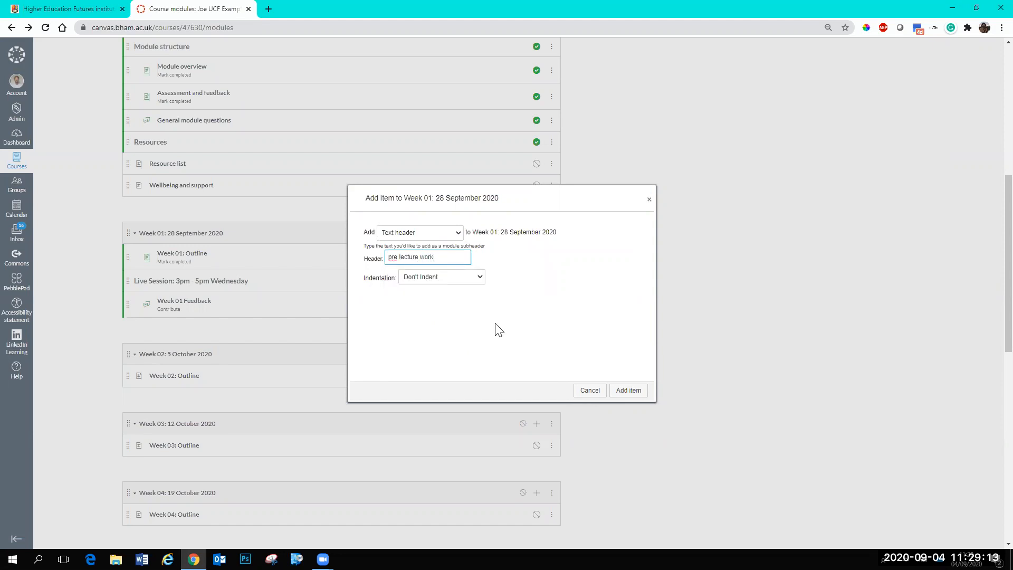
pyautogui.write('ture work')
pyautogui.click(617, 391)
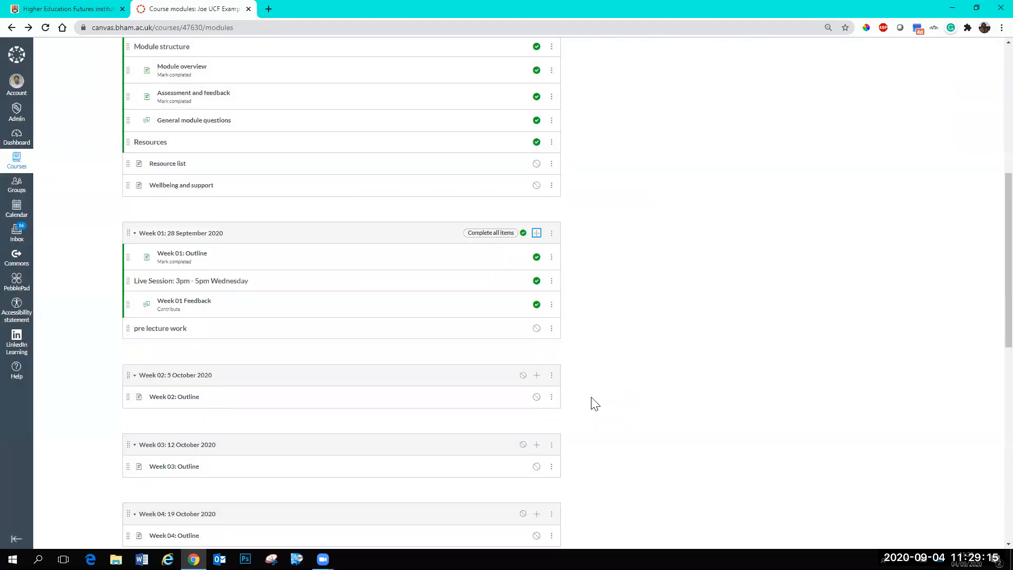
# Step: Move the "pre lecture work" header directly below Week 01: Outline and publish it
pyautogui.moveTo(127, 328); pyautogui.dragTo(130, 281)
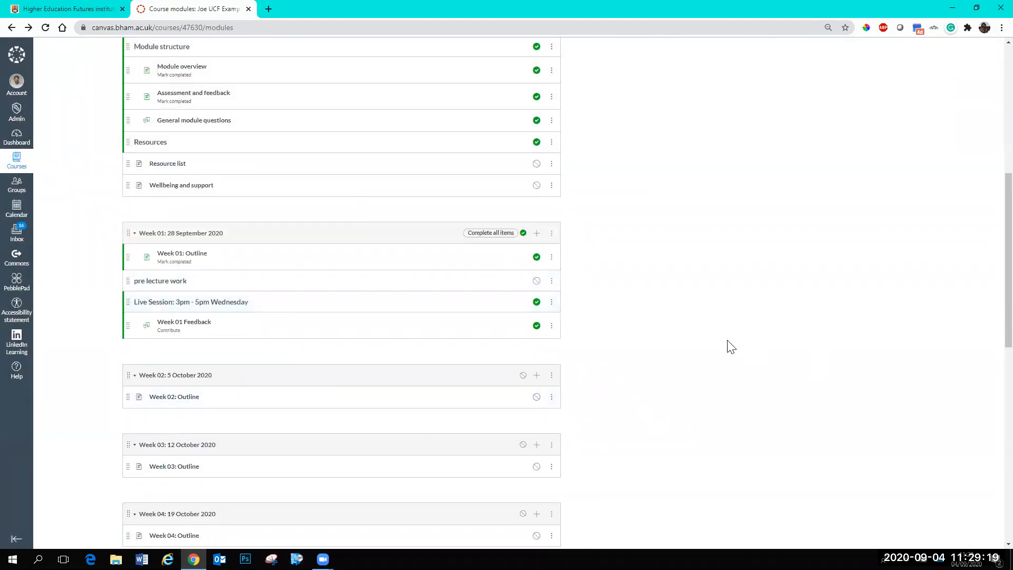
pyautogui.click(536, 280)
pyautogui.click(599, 290)
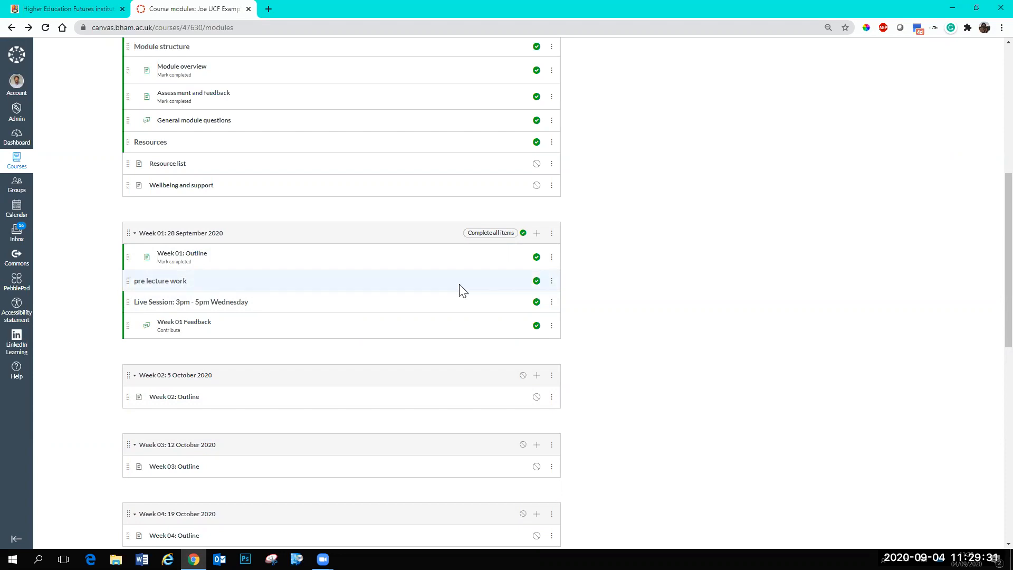
# Step: Add a new page named "week one pre-lecture work" to the Week 01 module and move it directly below the "pre lecture work" header
pyautogui.click(536, 233)
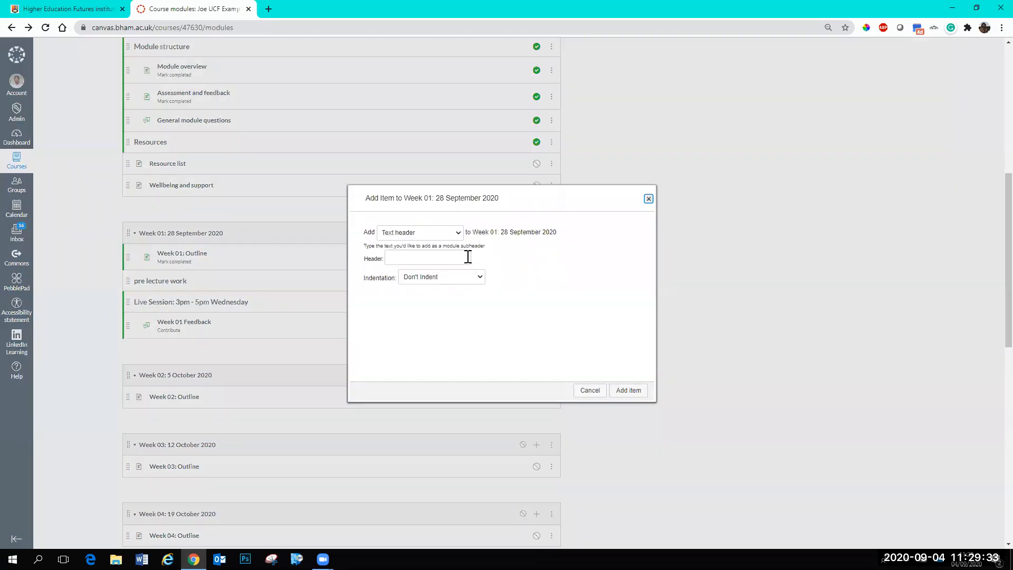
pyautogui.click(456, 232)
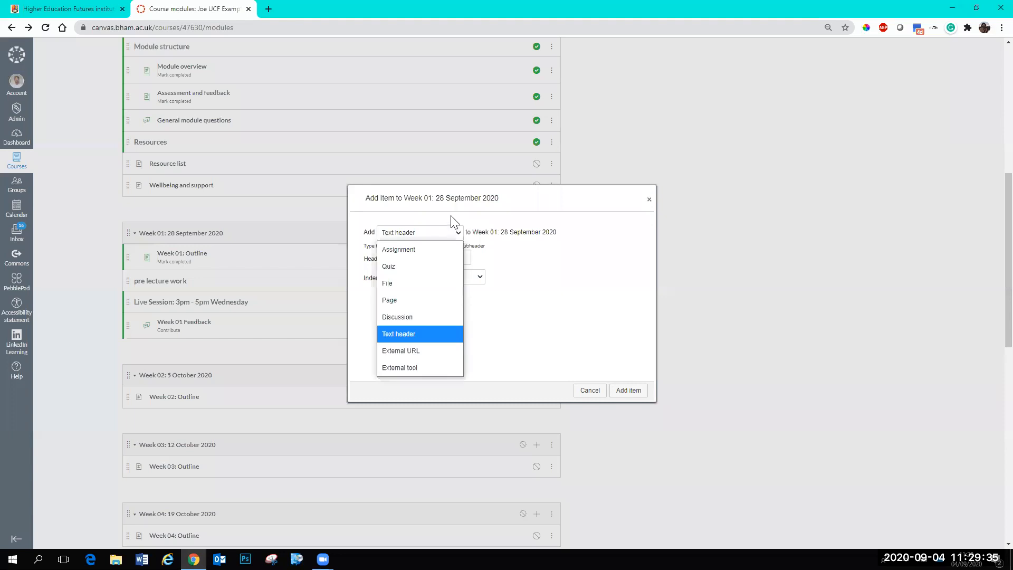
pyautogui.click(400, 300)
pyautogui.click(421, 259)
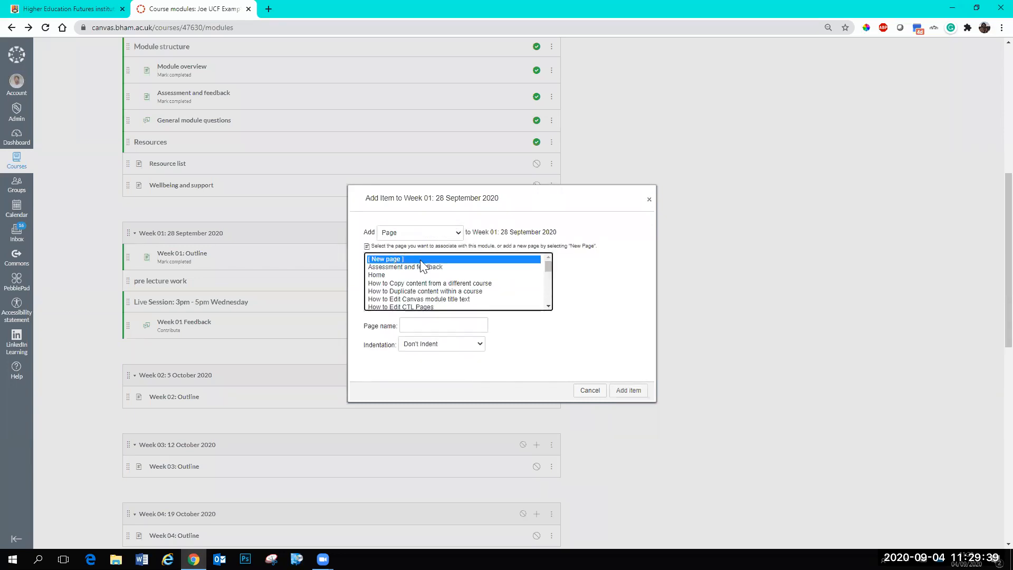
pyautogui.click(418, 330)
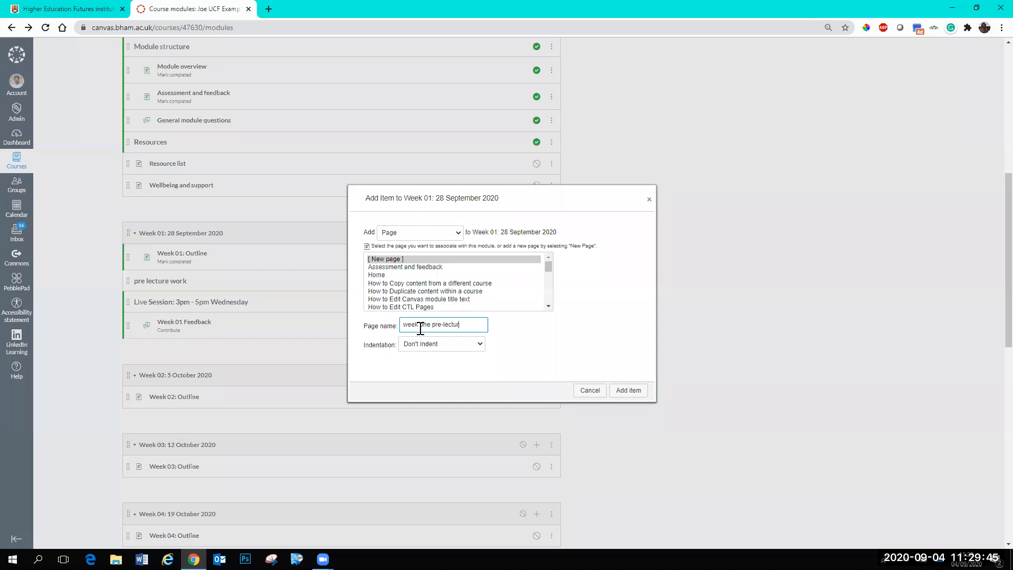
pyautogui.click(618, 390)
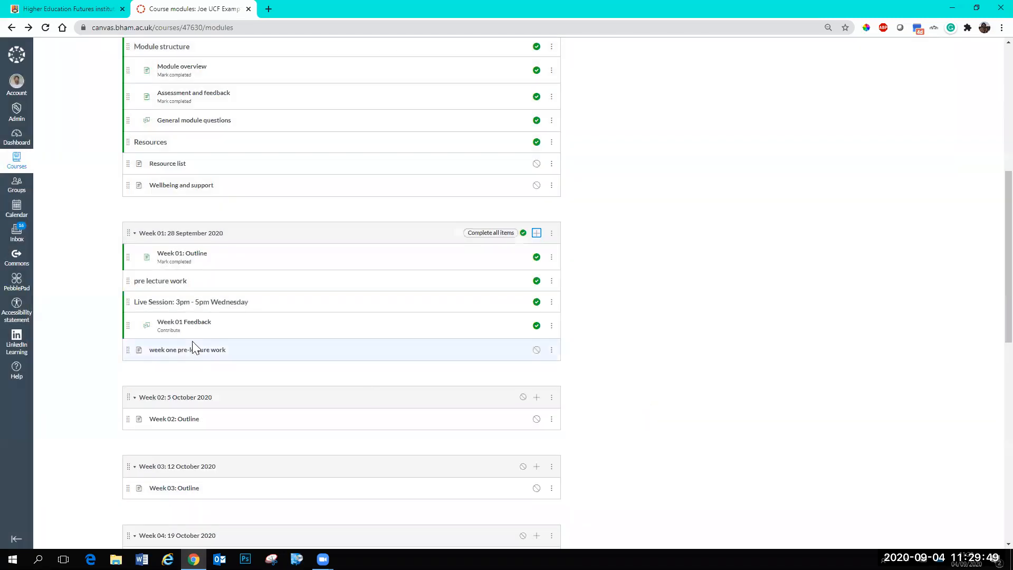
pyautogui.moveTo(127, 352); pyautogui.dragTo(122, 303)
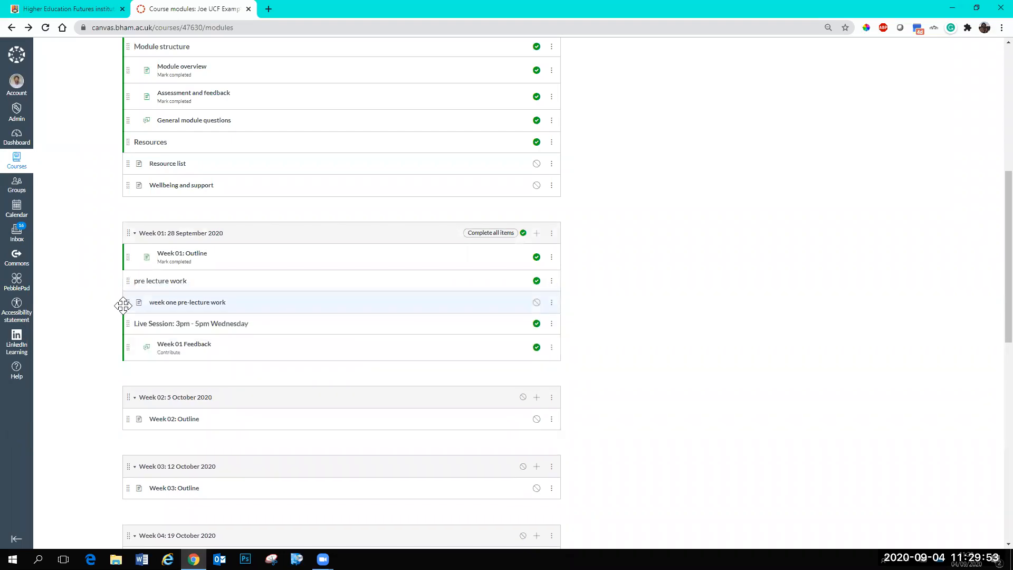
# Step: Edit the "week one pre-lecture work" page with the text "Please watch this before wendnesday's lecture" and embed the Panopto video "Welcome to the module" below it
pyautogui.click(213, 308)
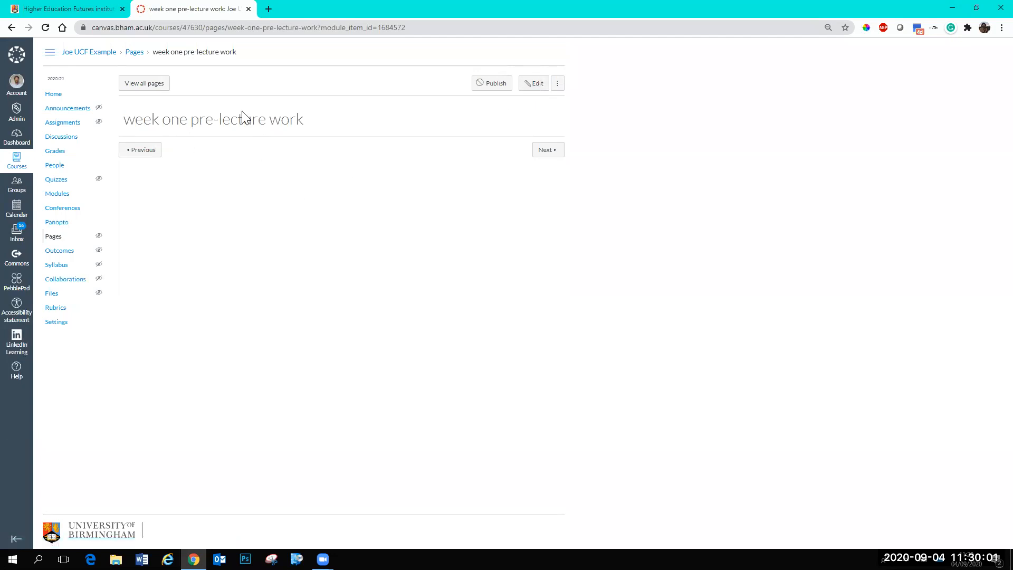
pyautogui.click(532, 85)
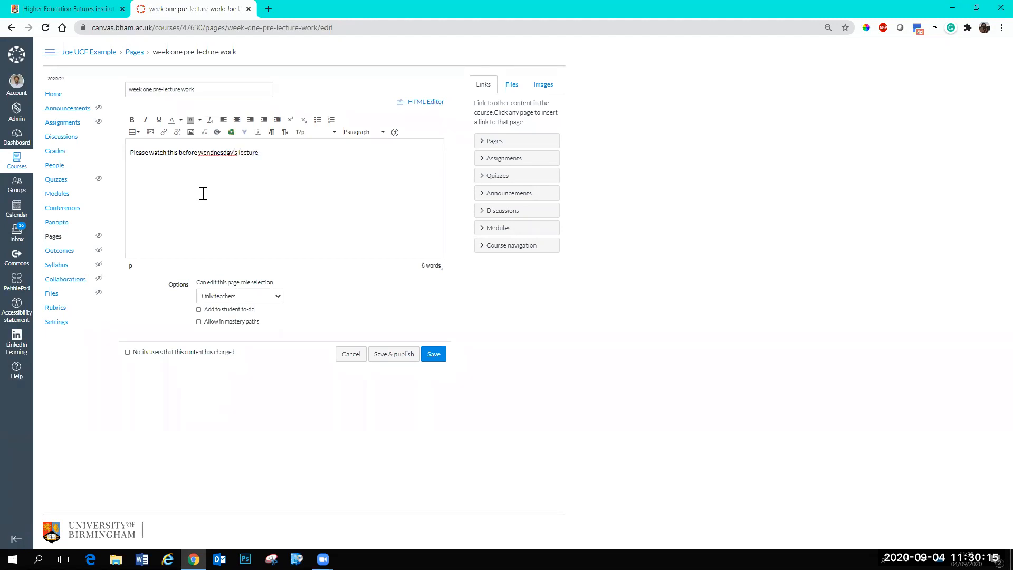
pyautogui.click(231, 132)
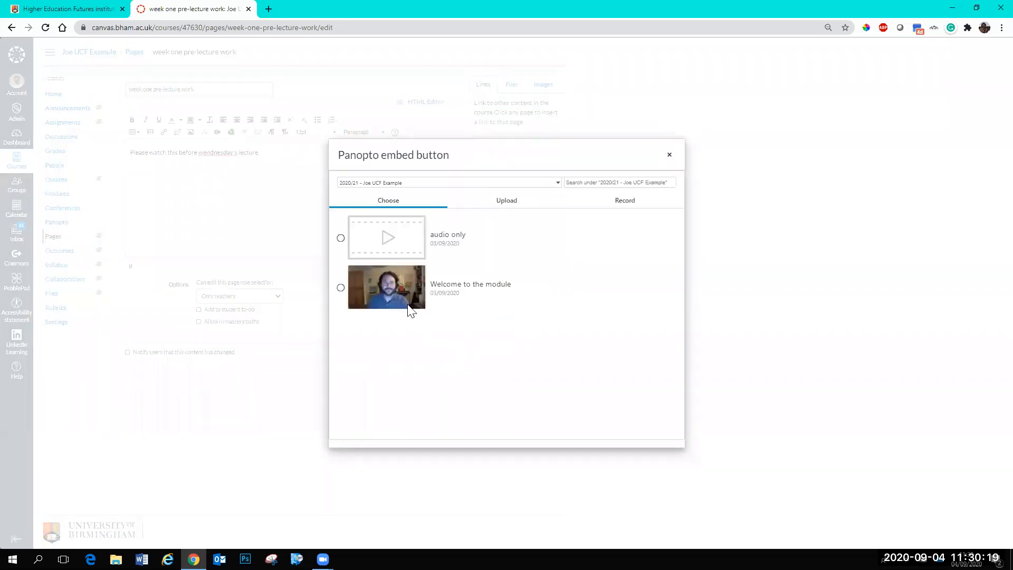
pyautogui.click(387, 299)
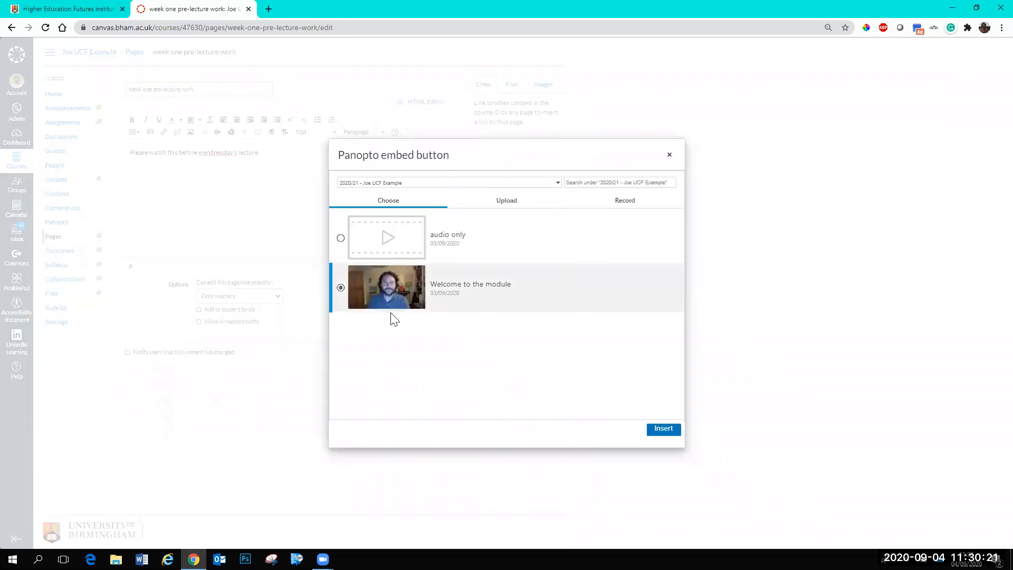
pyautogui.click(663, 429)
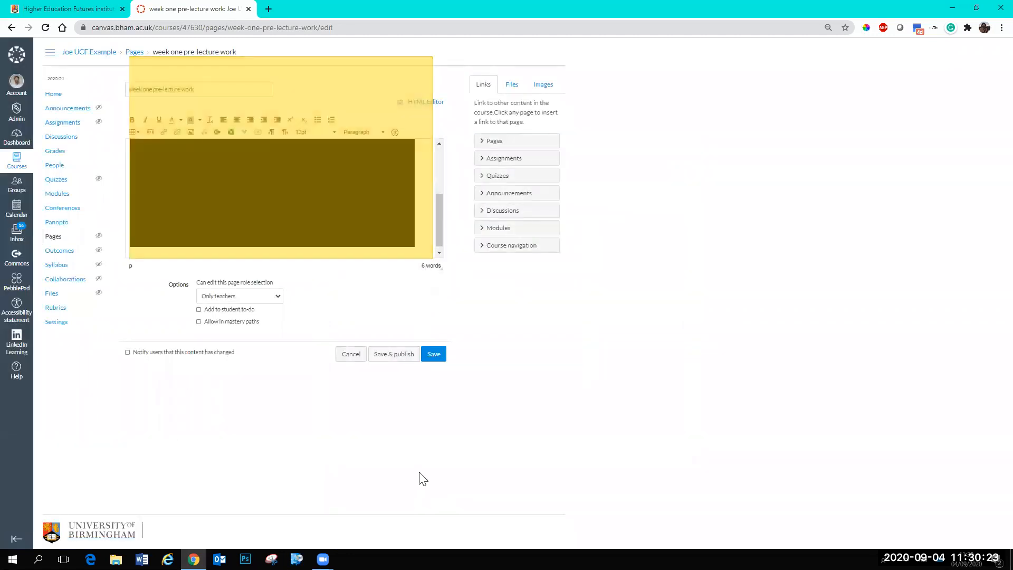
# Step: Correct the misspelled weekday in the page's introductory sentence to "Wednesday's"
pyautogui.moveTo(440, 242); pyautogui.dragTo(436, 190)
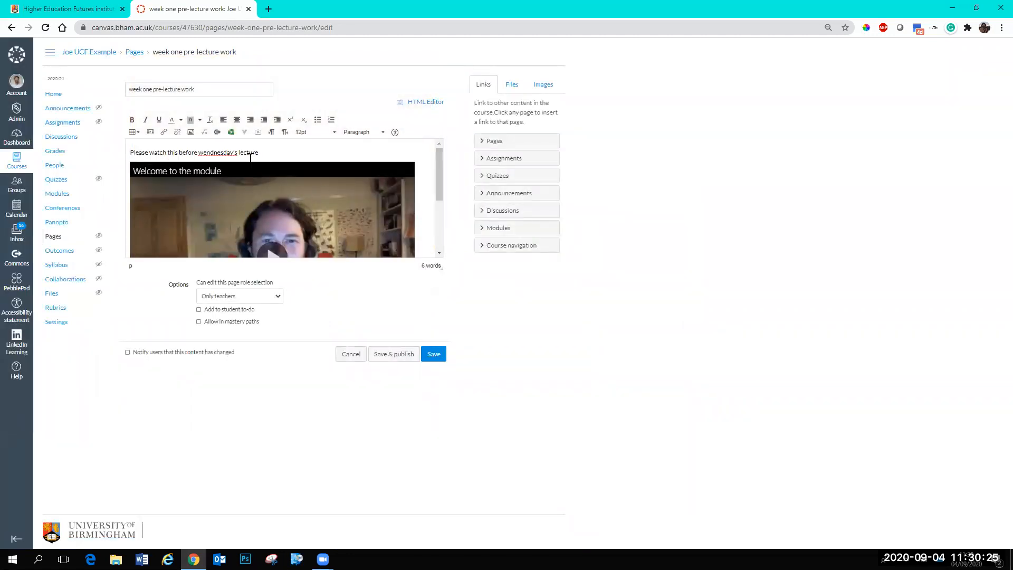
pyautogui.rightClick(223, 152)
pyautogui.click(246, 158)
# Step: Save the "week one pre-lecture work" page and publish it
pyautogui.moveTo(442, 173); pyautogui.dragTo(445, 210)
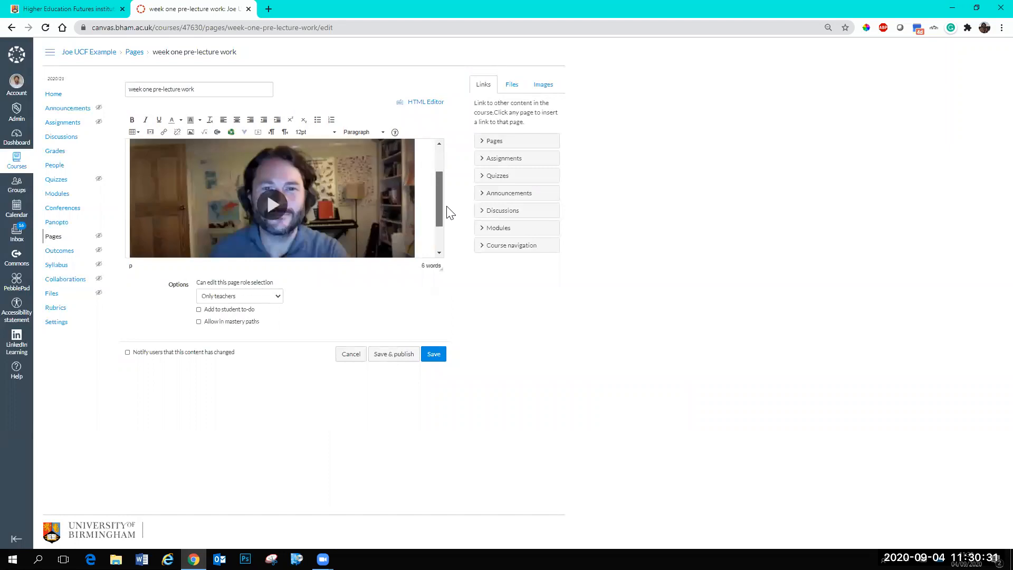
pyautogui.click(434, 354)
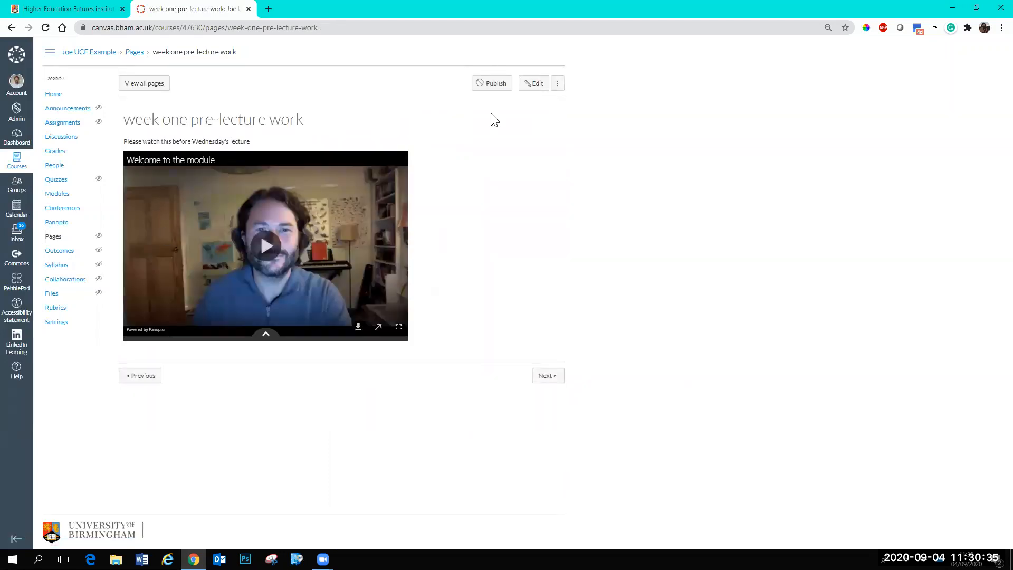
pyautogui.click(496, 85)
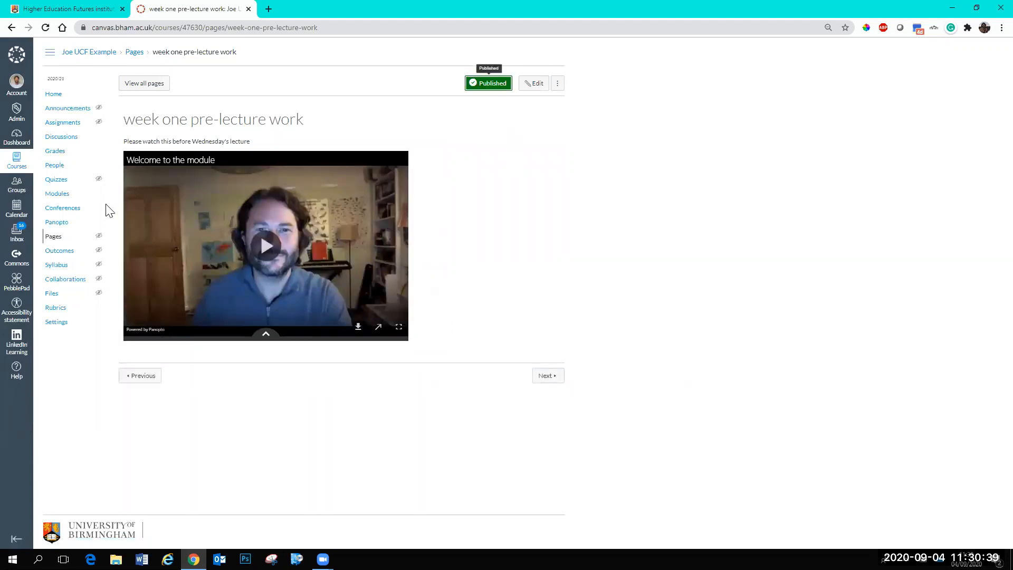
# Step: Return to the course's module list and unpublish the Week 01 Feedback discussion
pyautogui.click(56, 197)
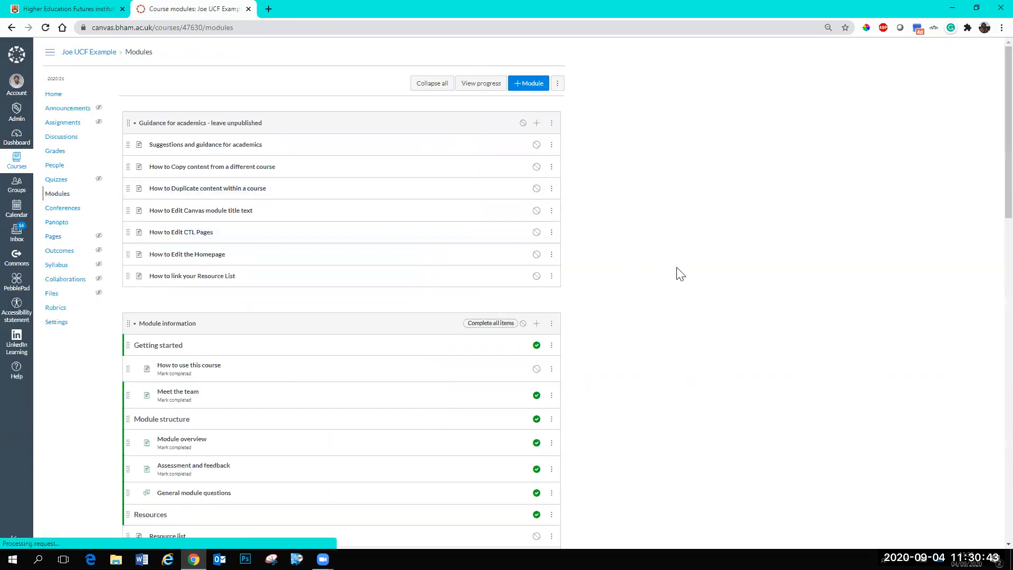
pyautogui.scroll(-10, 678, 271)
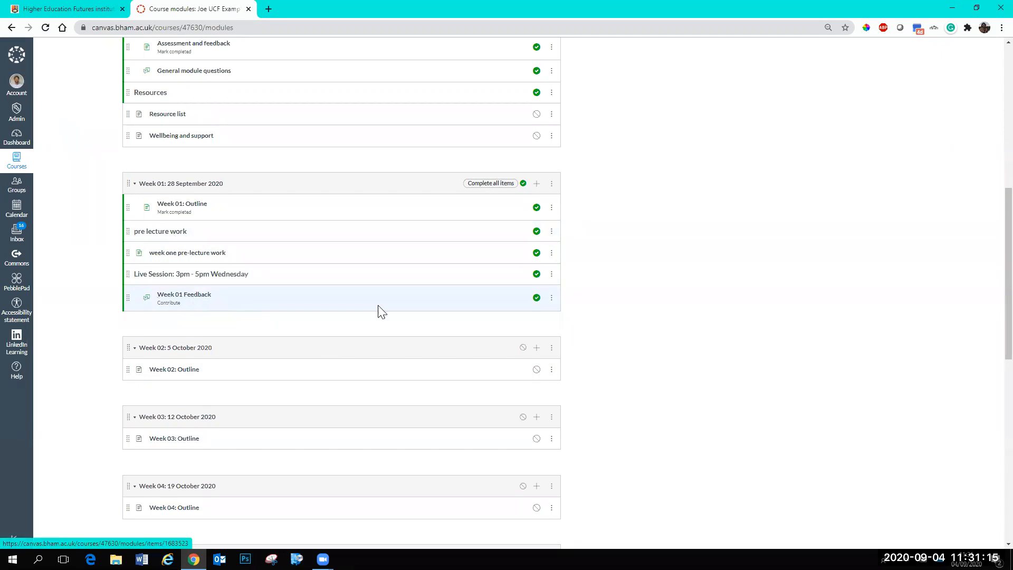
pyautogui.click(537, 300)
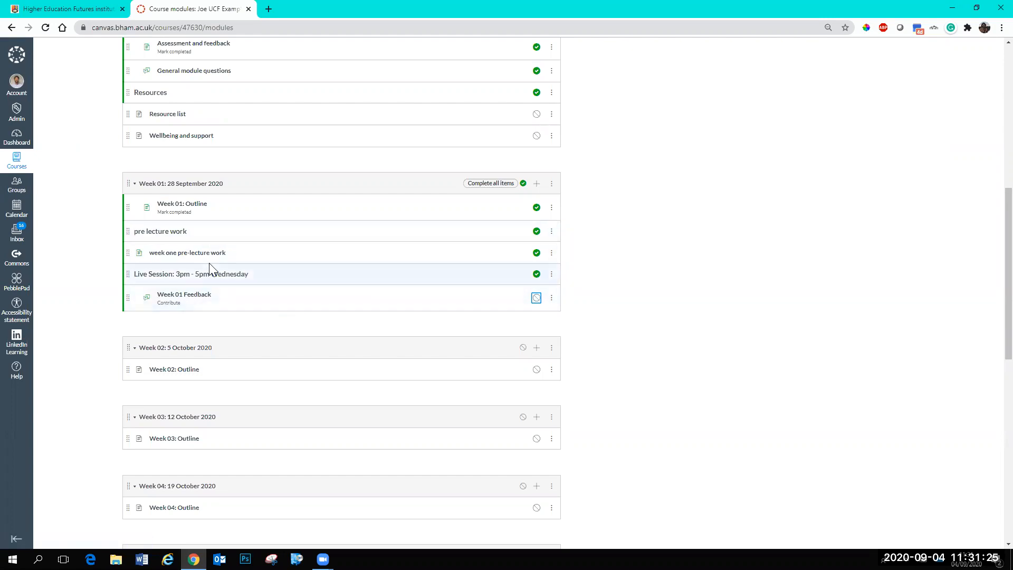
pyautogui.moveTo(125, 297); pyautogui.dragTo(129, 275)
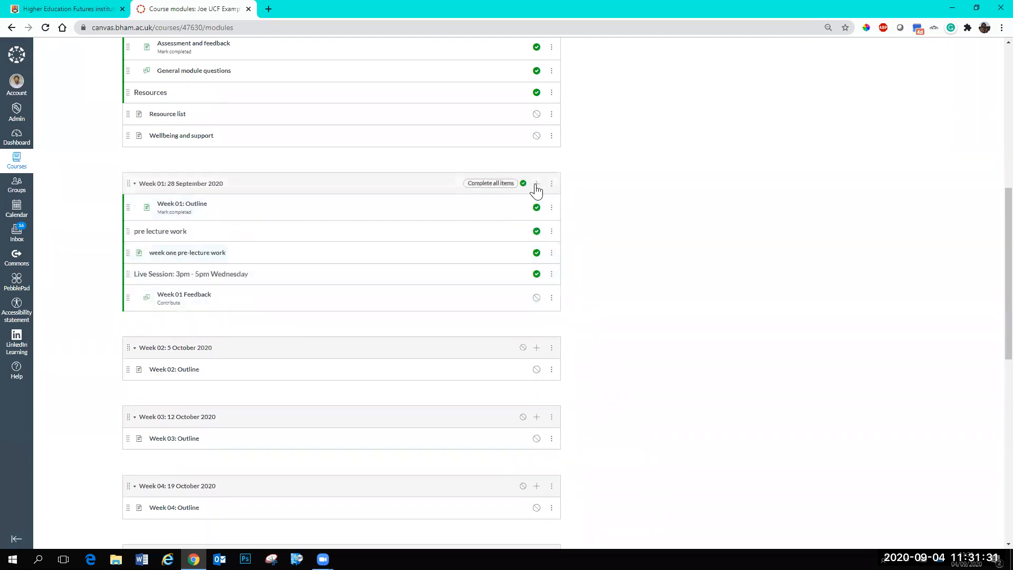
# Step: Look over the item types that can be added to the Week 01 module and cancel without adding anything
pyautogui.click(537, 185)
pyautogui.click(445, 233)
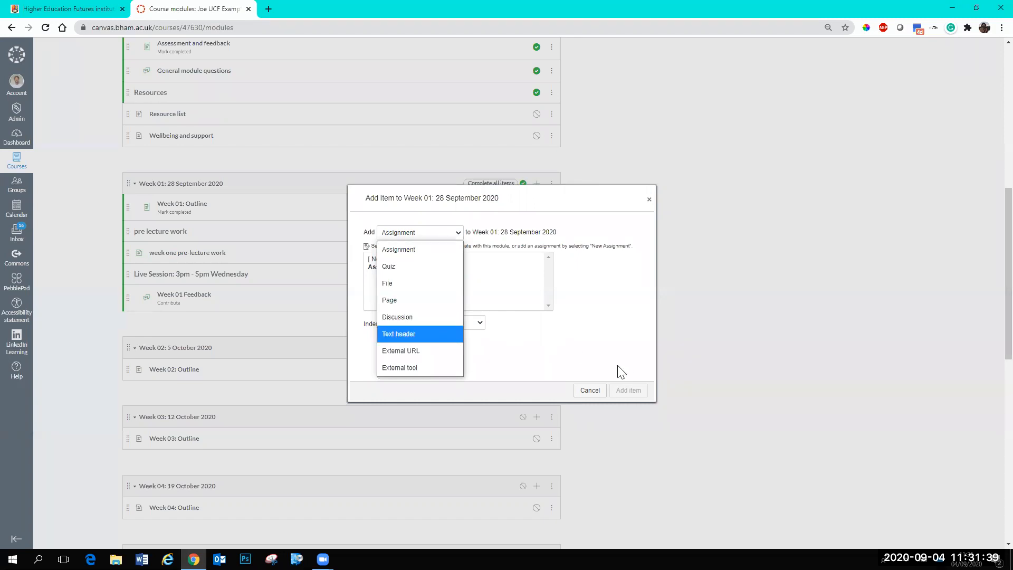
pyautogui.click(599, 397)
pyautogui.click(599, 397)
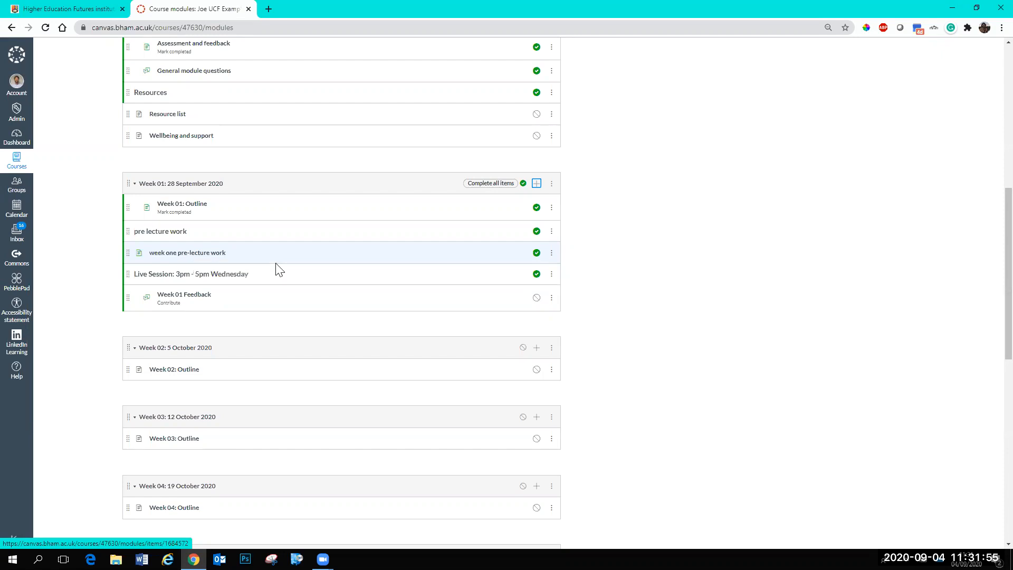
pyautogui.click(536, 184)
pyautogui.click(459, 231)
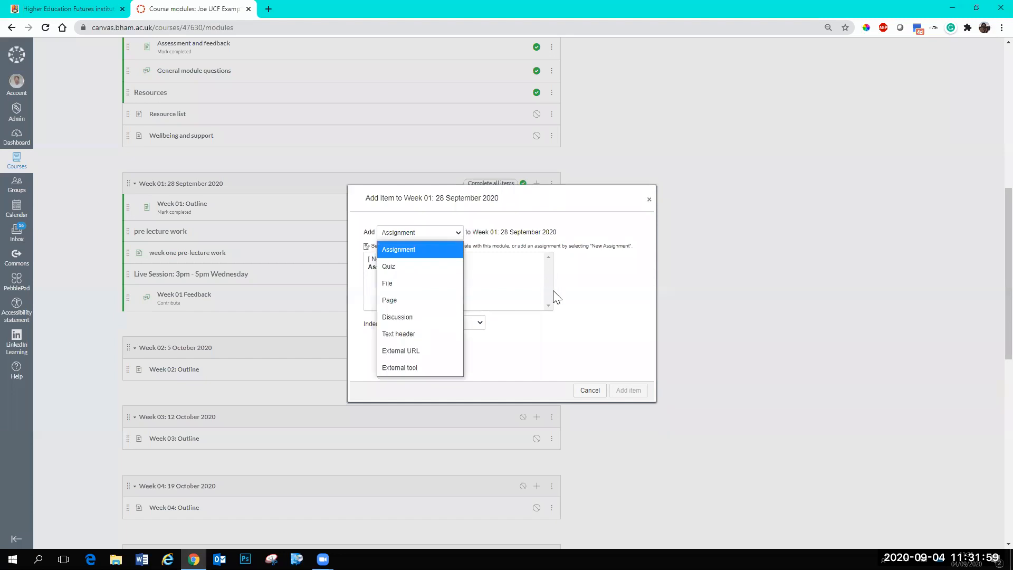
pyautogui.click(599, 392)
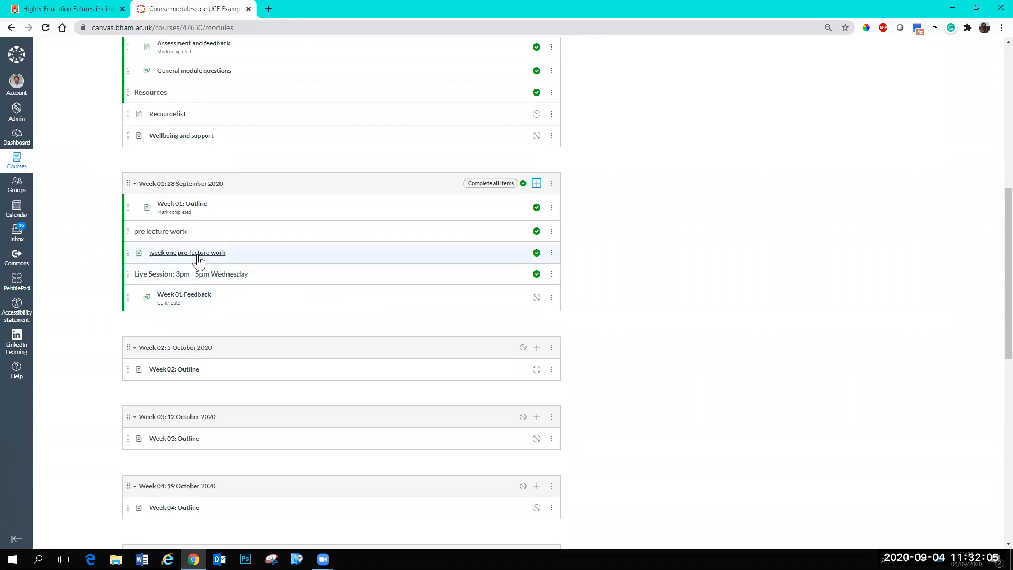
# Step: View the published "week one pre-lecture work" page and return to the course's module list
pyautogui.click(180, 255)
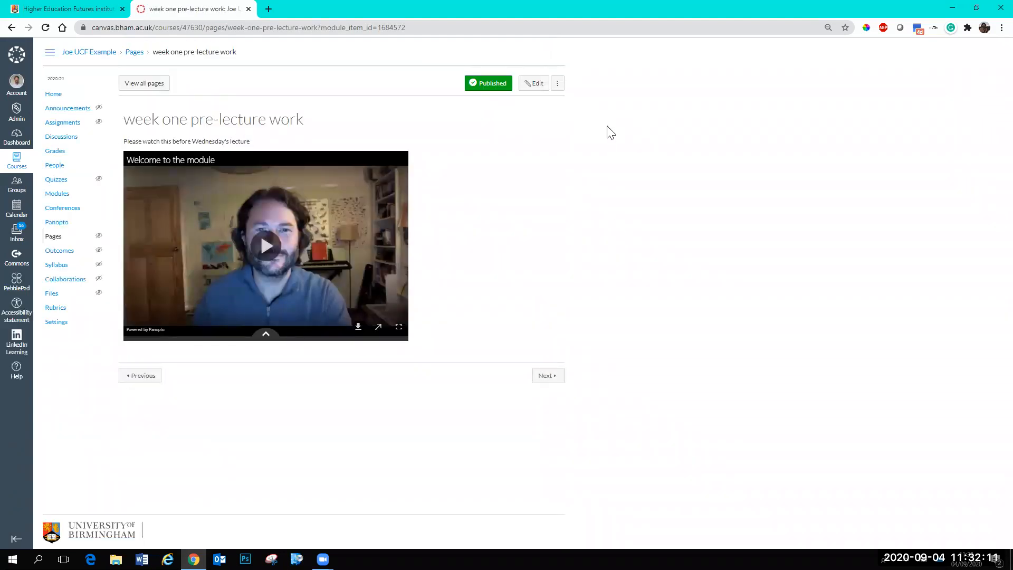
pyautogui.click(58, 96)
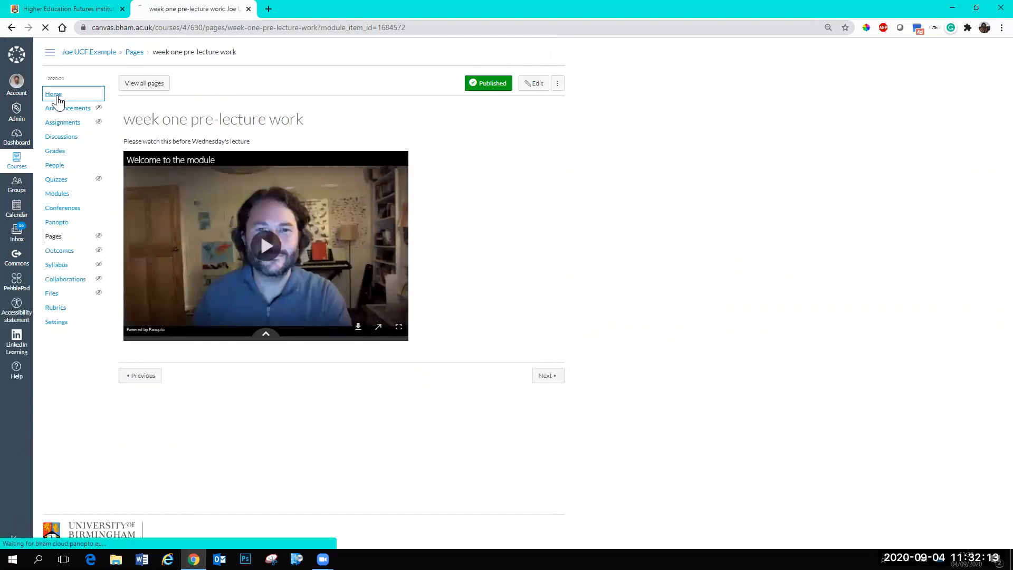
pyautogui.click(57, 195)
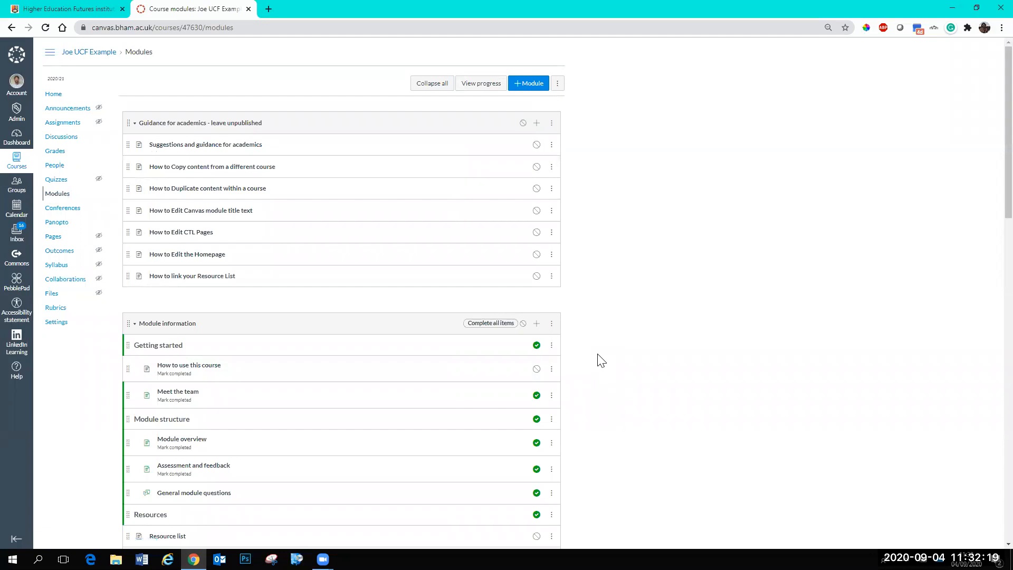
# Step: Open the Week 01: Outline page and examine its outline, learning objectives and the daily activity tables from Monday to Friday
pyautogui.scroll(-2, 601, 364)
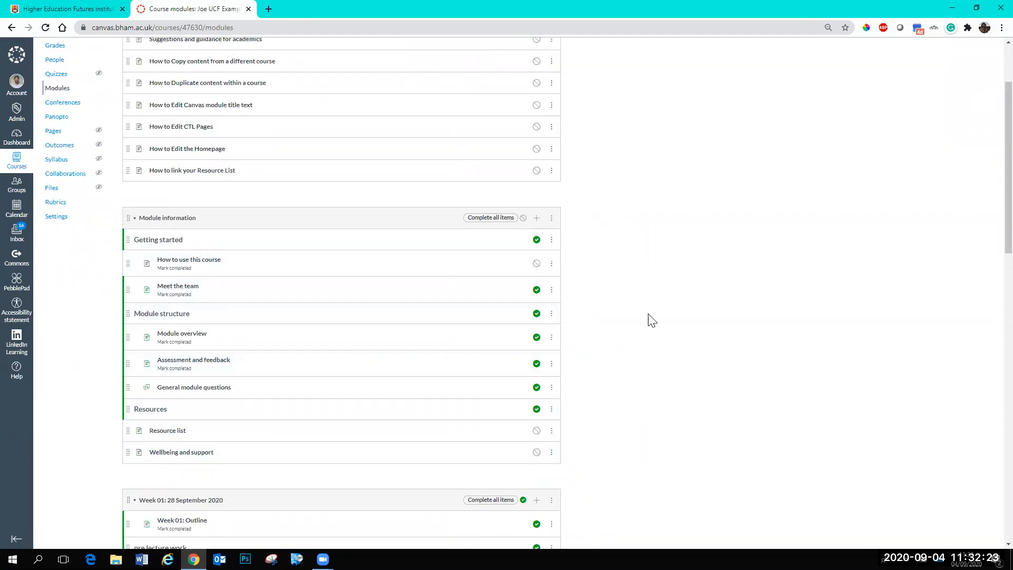
pyautogui.scroll(-2, 652, 320)
pyautogui.scroll(-2, 627, 365)
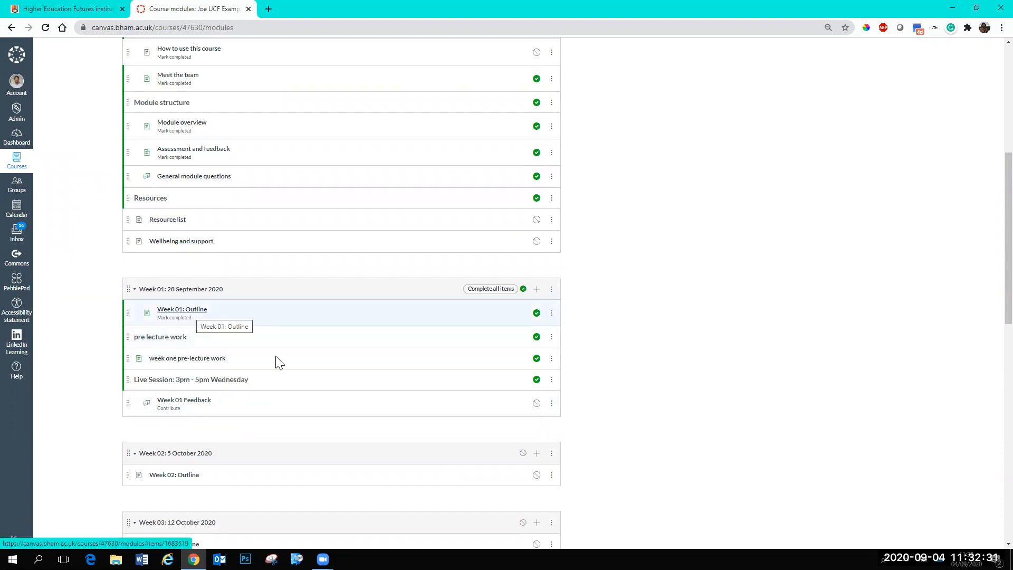
pyautogui.click(190, 315)
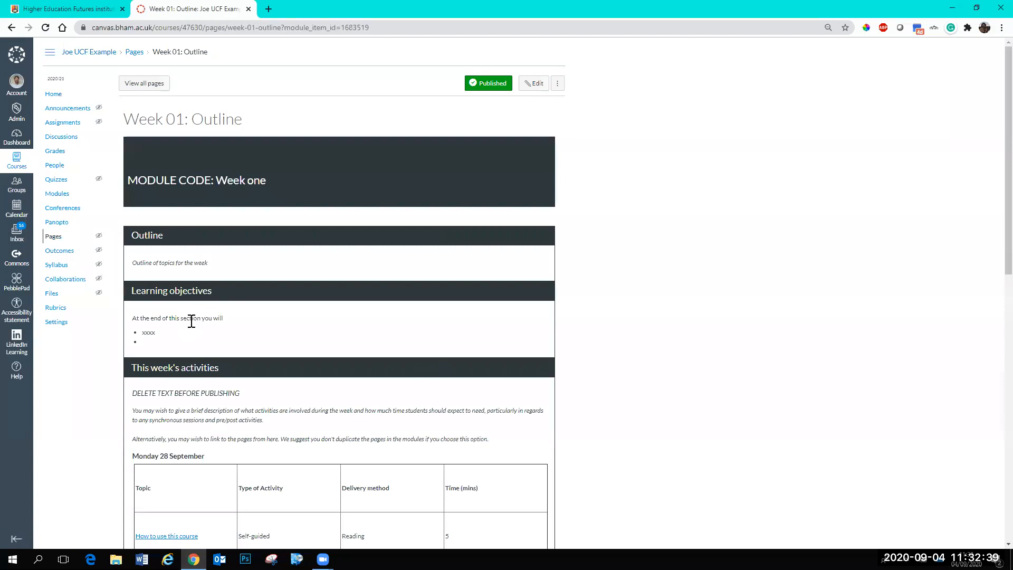
pyautogui.scroll(-3, 474, 343)
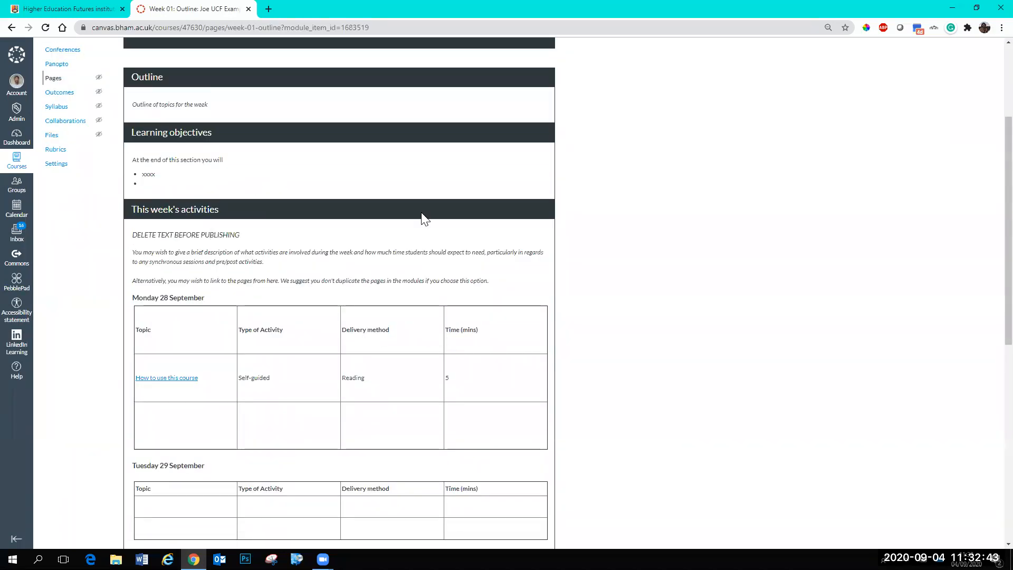
pyautogui.scroll(2, 396, 287)
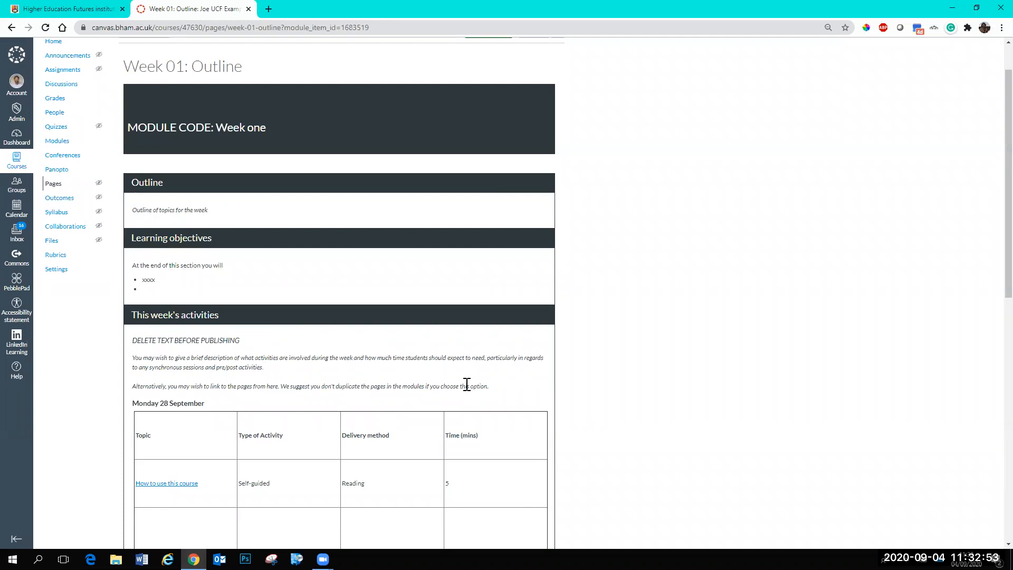
pyautogui.scroll(-1, 461, 391)
pyautogui.scroll(-5, 460, 391)
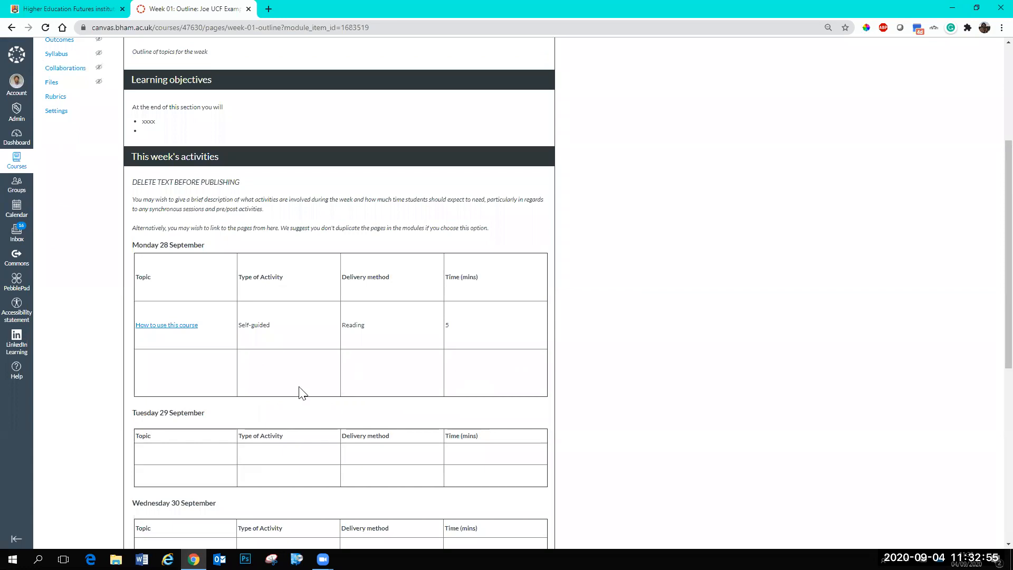
pyautogui.scroll(-8, 283, 357)
pyautogui.scroll(-6, 331, 418)
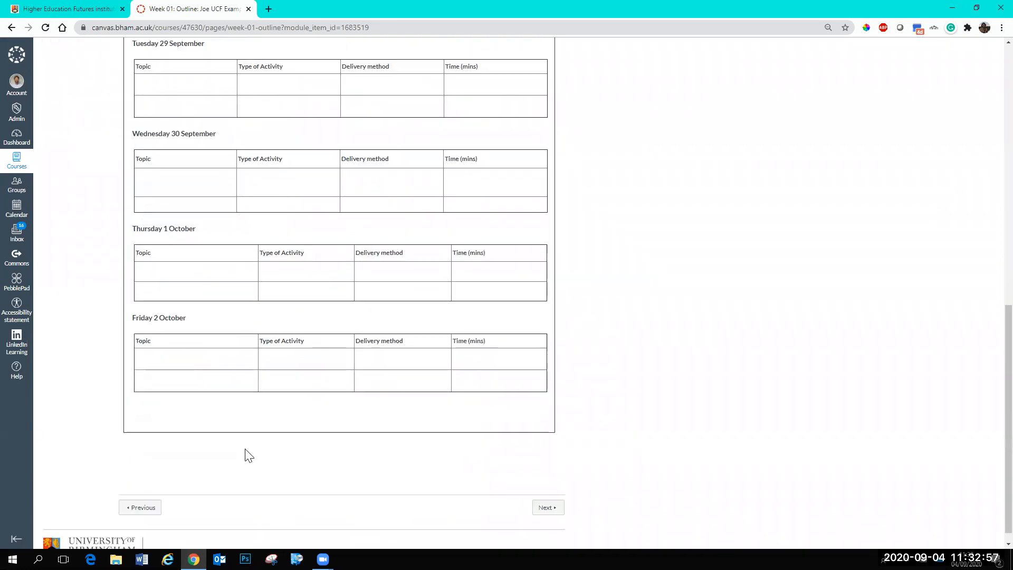
pyautogui.scroll(4, 233, 373)
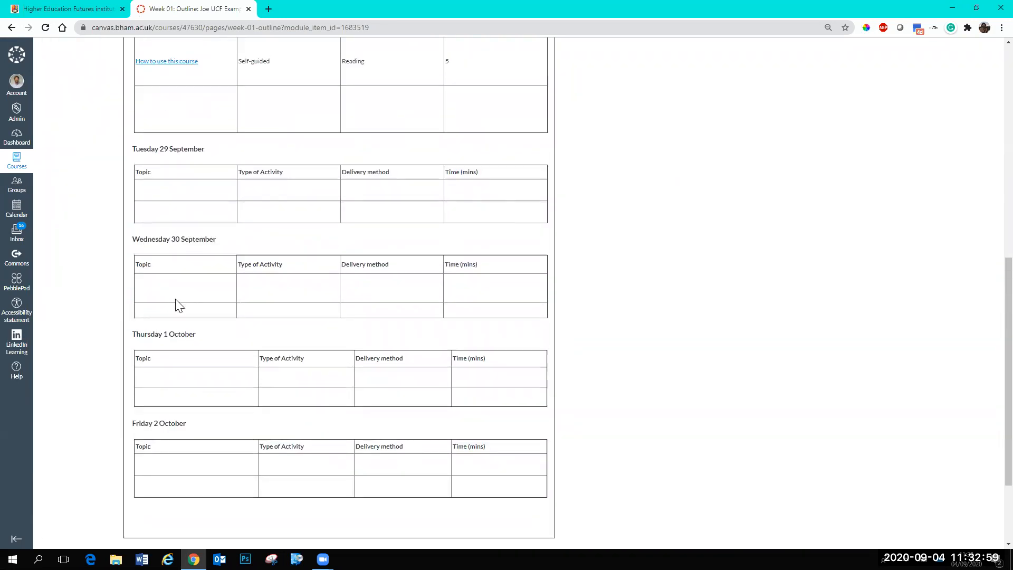
pyautogui.scroll(6, 178, 305)
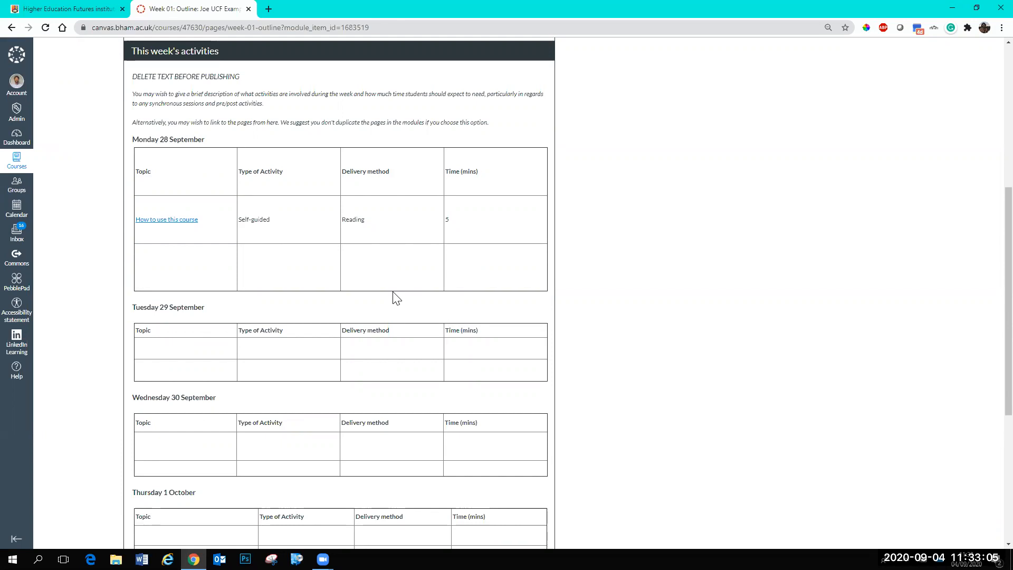
# Step: Edit the Week 01: Outline page and delete the Monday to Friday date headings with their activity tables
pyautogui.scroll(3, 376, 317)
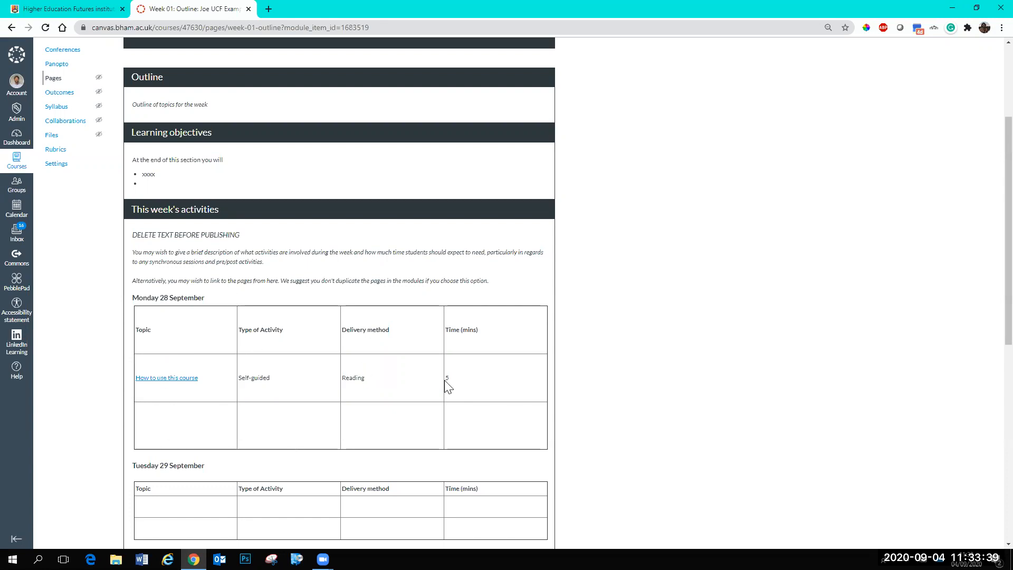
pyautogui.scroll(3, 540, 325)
pyautogui.click(534, 83)
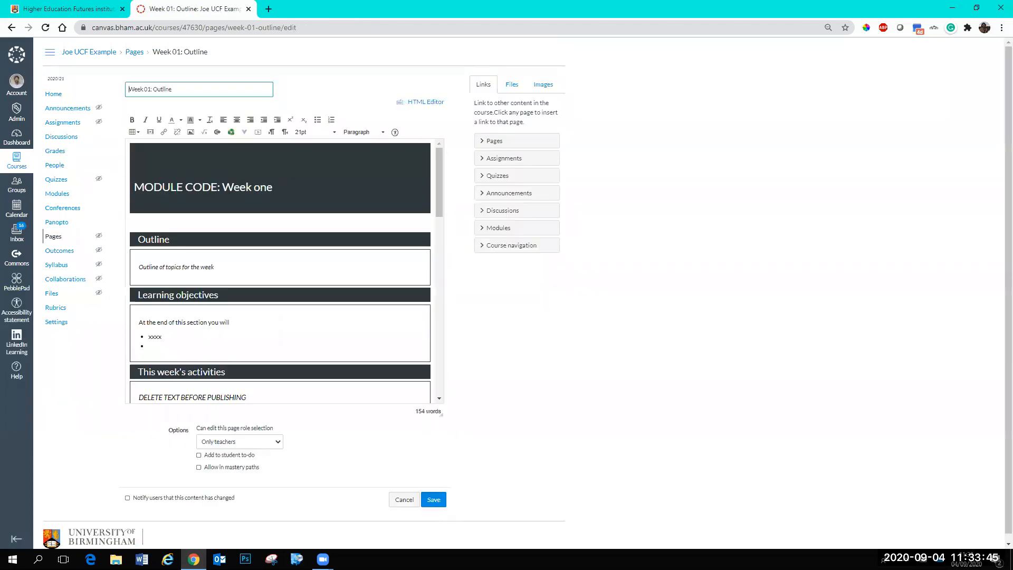
pyautogui.scroll(-9, 440, 229)
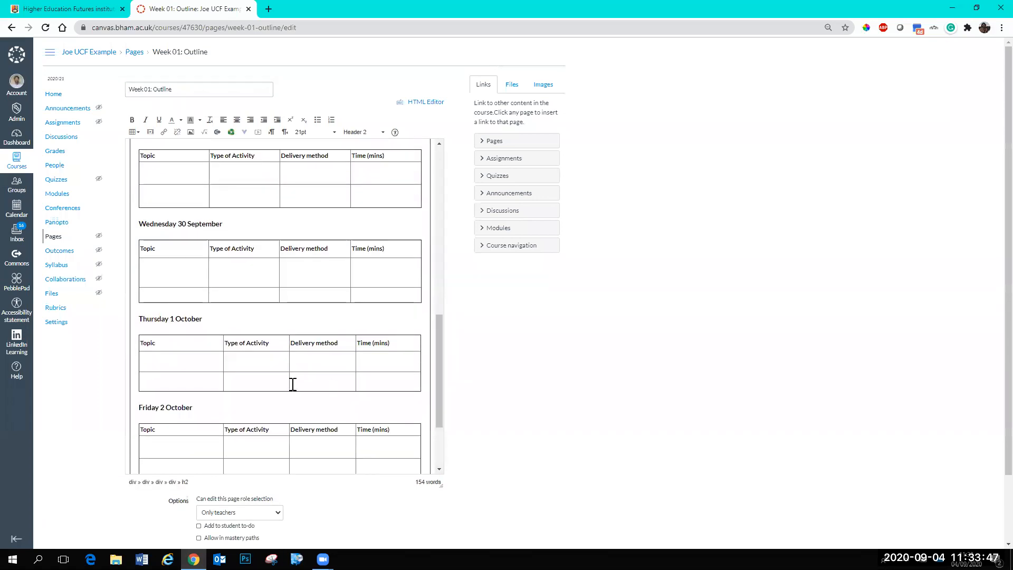
pyautogui.tripleClick(208, 407)
pyautogui.moveTo(199, 307); pyautogui.dragTo(143, 222)
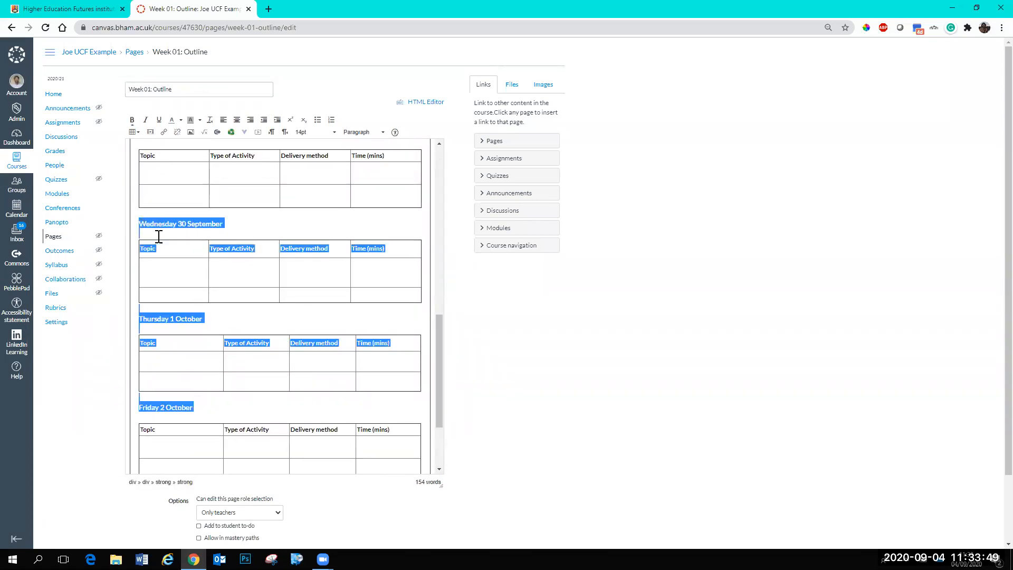
pyautogui.press('Delete')
pyautogui.moveTo(169, 240); pyautogui.dragTo(155, 220)
pyautogui.moveTo(192, 384); pyautogui.dragTo(170, 303)
pyautogui.press('BackSpace')
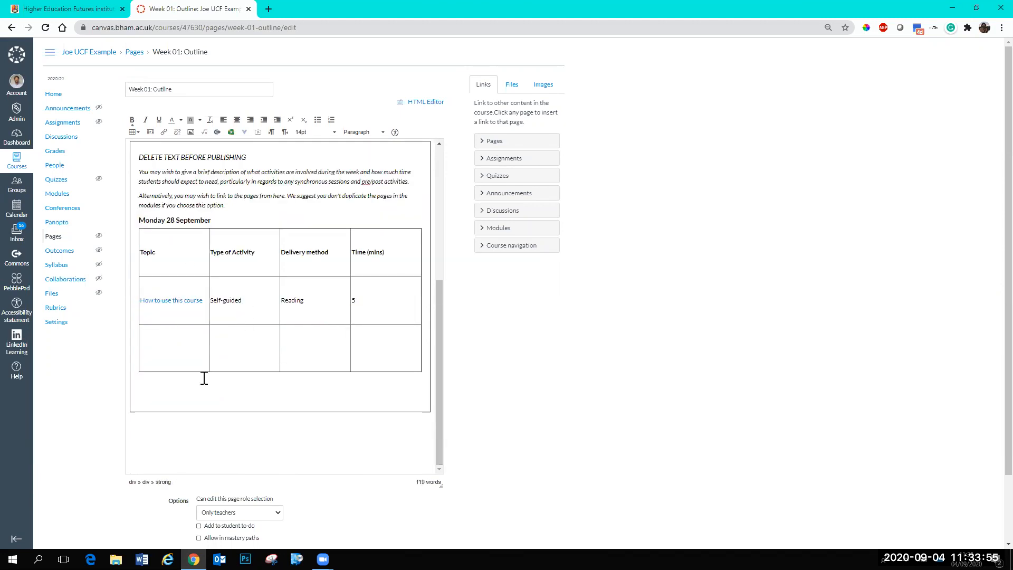
pyautogui.moveTo(204, 378); pyautogui.dragTo(155, 239)
pyautogui.press('BackSpace')
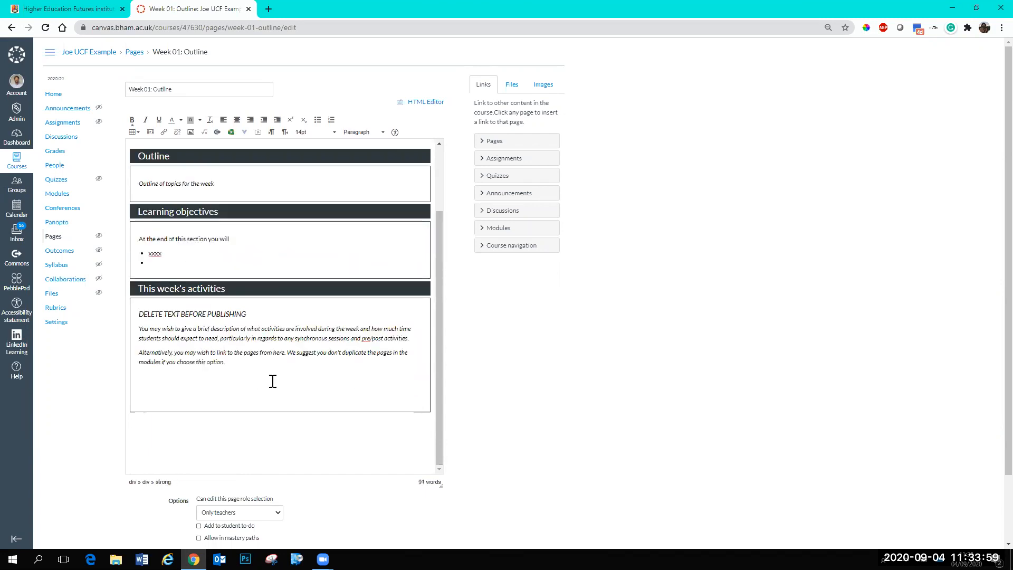
# Step: Replace the guidance under This week's activities with "Please see the modules tool for more detailed information", save the page and return to the module list
pyautogui.moveTo(247, 364); pyautogui.dragTo(135, 311)
pyautogui.press('BackSpace')
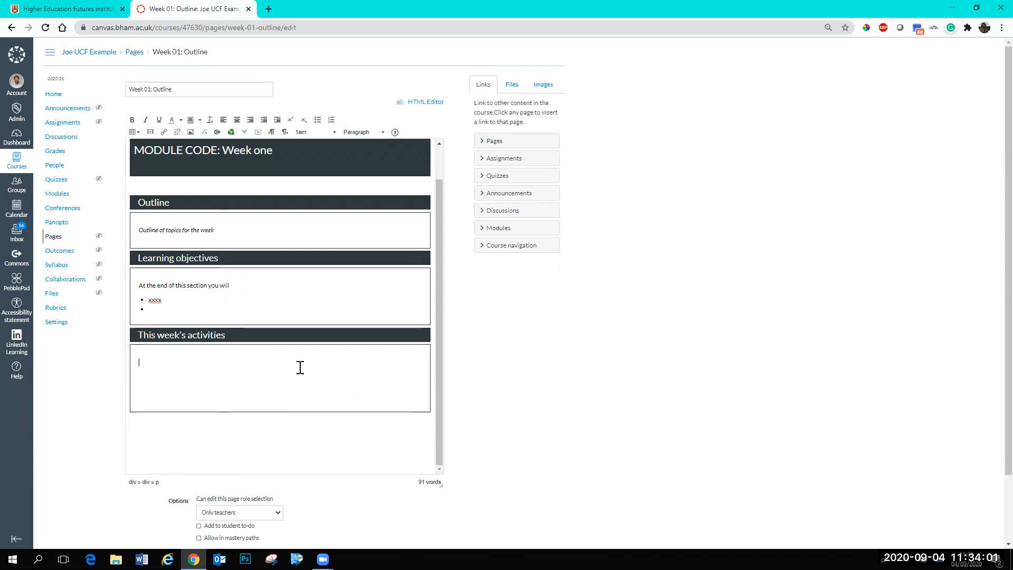
pyautogui.write('Ple')
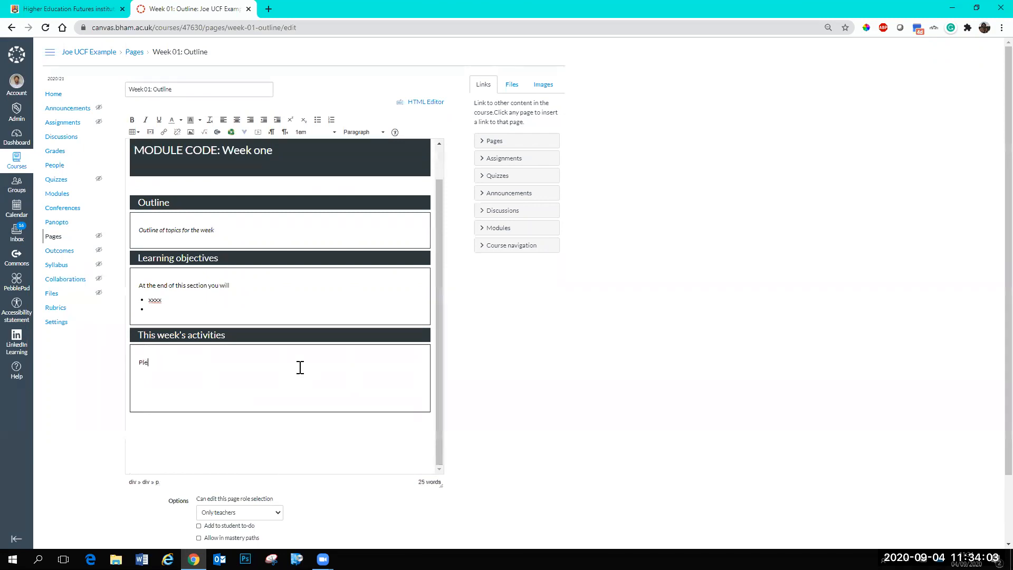
pyautogui.write('ase see the m')
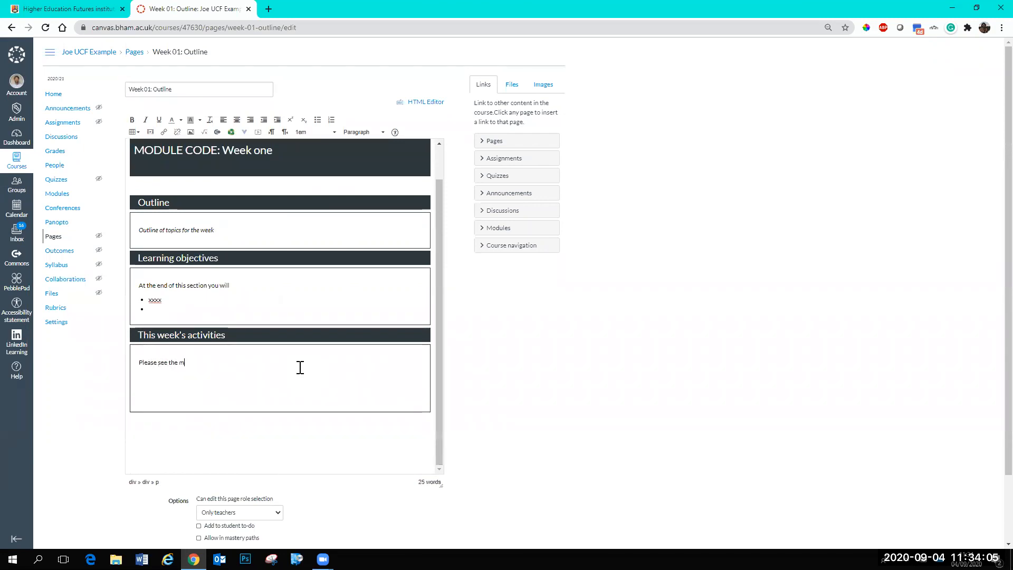
pyautogui.write('odules tool for more detaile dinformation')
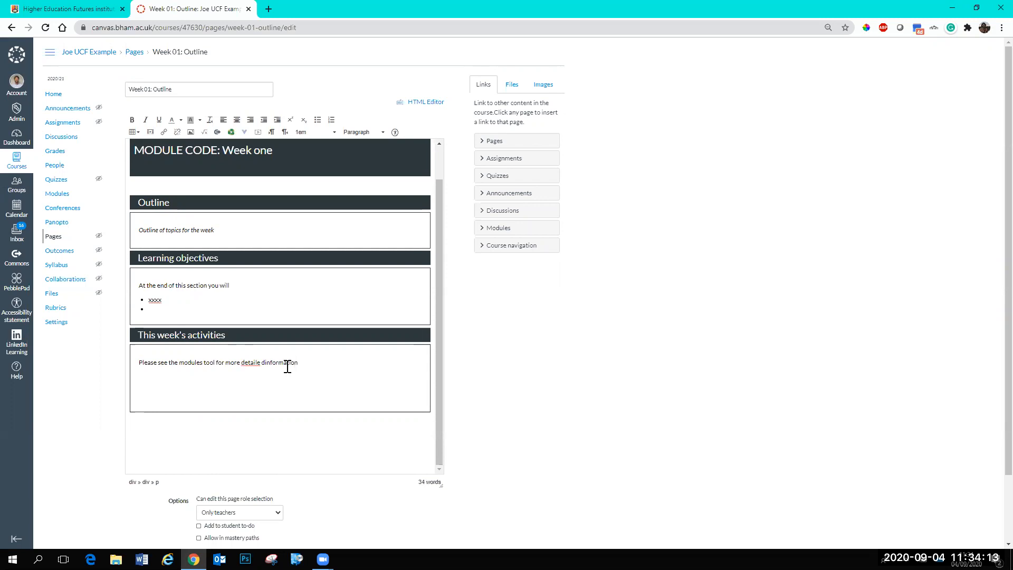
pyautogui.press('BackSpace')
pyautogui.press('Right')
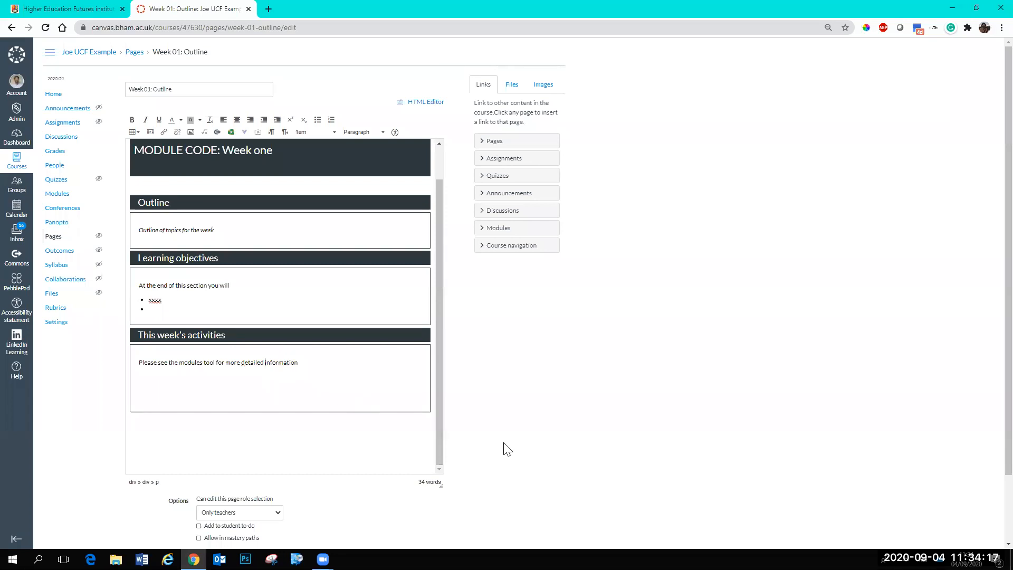
pyautogui.scroll(-2, 502, 447)
pyautogui.click(433, 495)
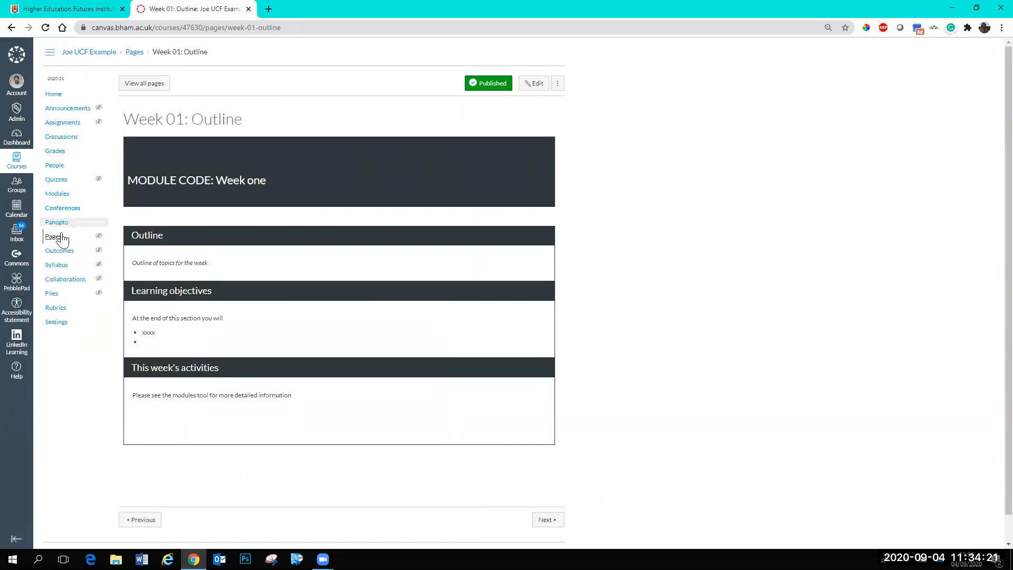
pyautogui.click(56, 194)
pyautogui.click(56, 195)
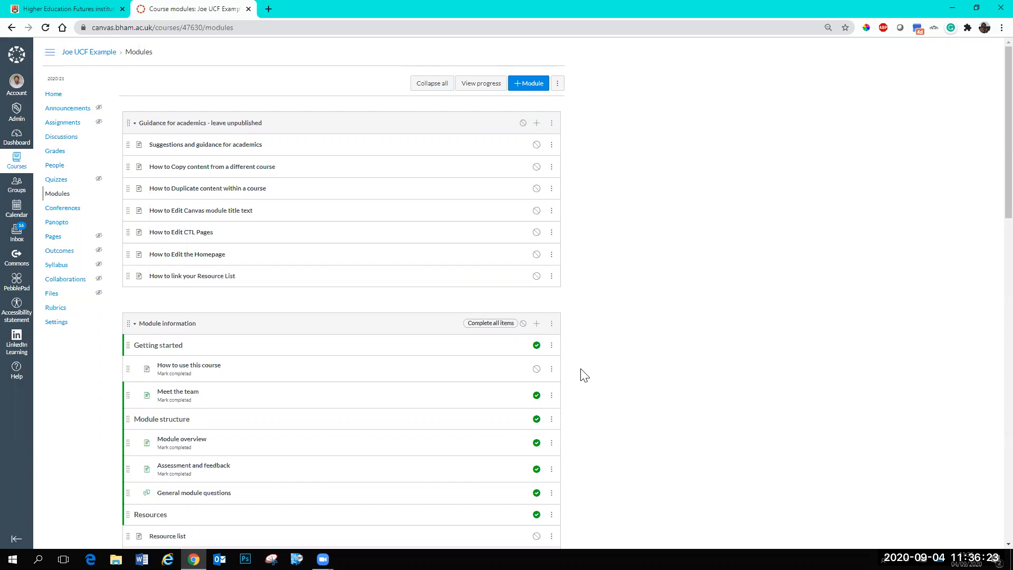
# Step: Start a new course announcement and insert a link to the "Week 01: 28 September 2020" module in its body
pyautogui.click(64, 109)
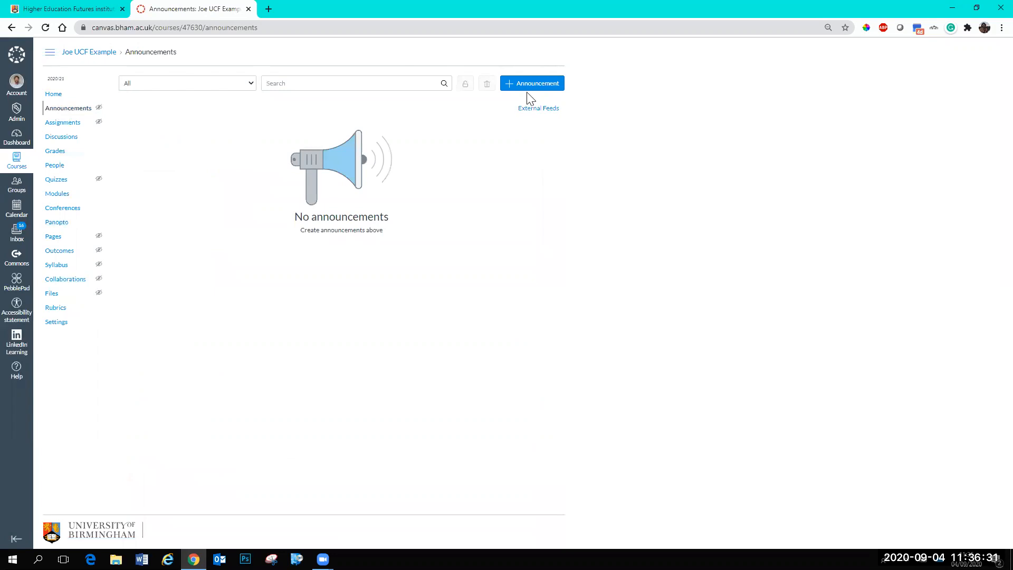
pyautogui.click(529, 90)
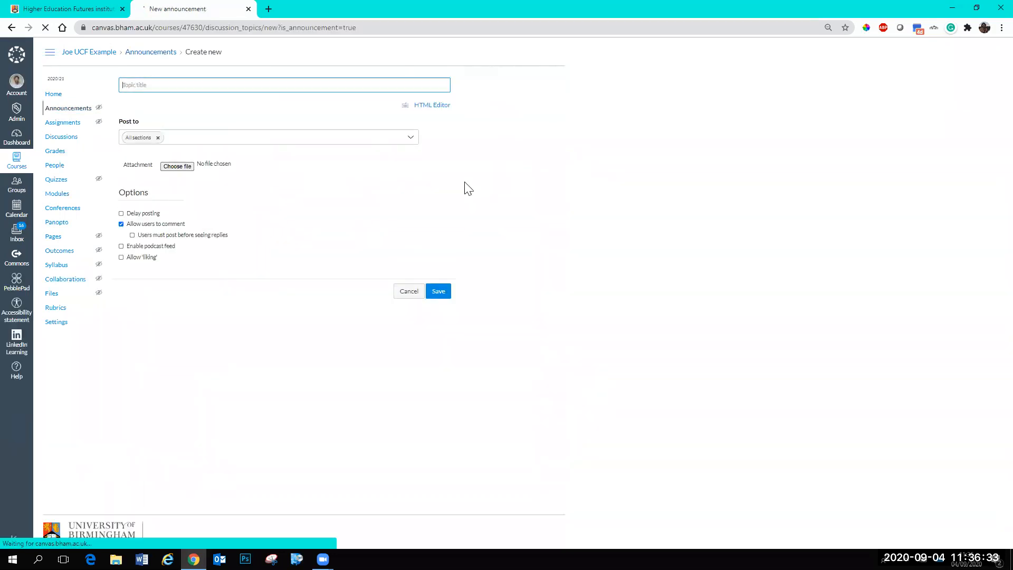
pyautogui.click(200, 191)
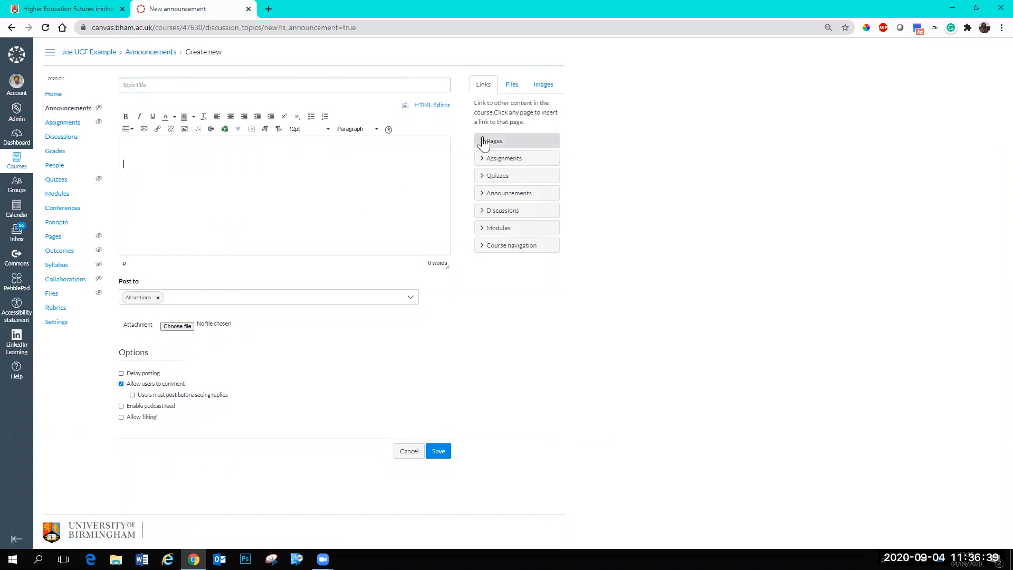
pyautogui.click(485, 231)
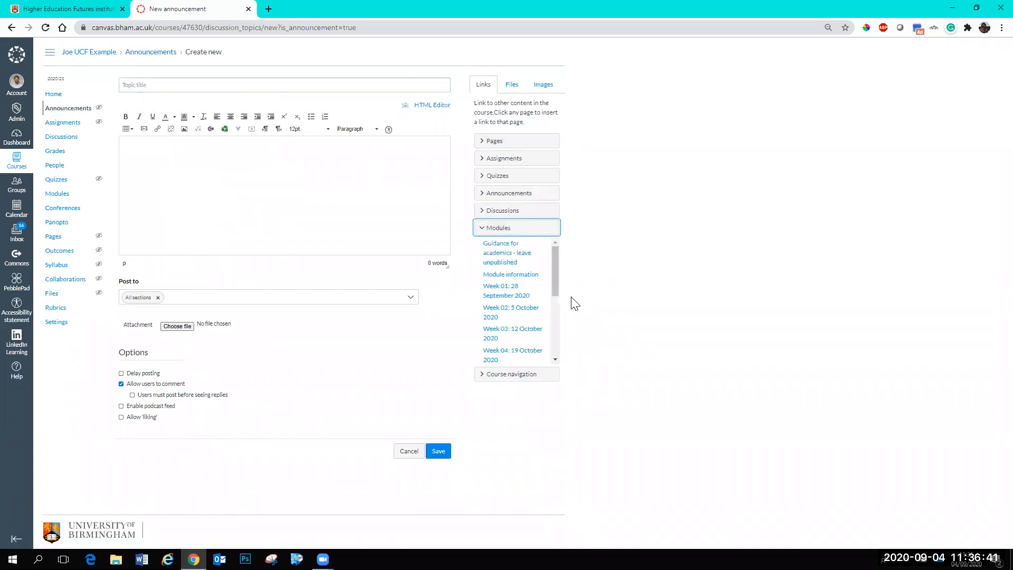
pyautogui.moveTo(557, 274)
pyautogui.mouseDown()
pyautogui.moveTo(565, 339)
pyautogui.moveTo(565, 280)
pyautogui.mouseUp()
pyautogui.click(508, 293)
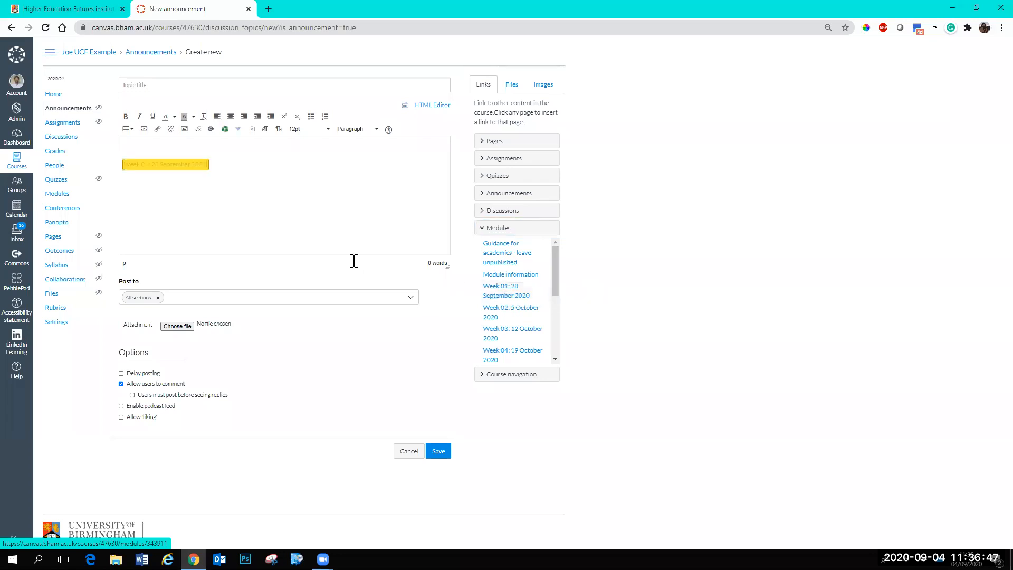
# Step: Write "Morning everyone - don't forget to read weekly outline for this week" above the module link in the announcement
pyautogui.click(148, 144)
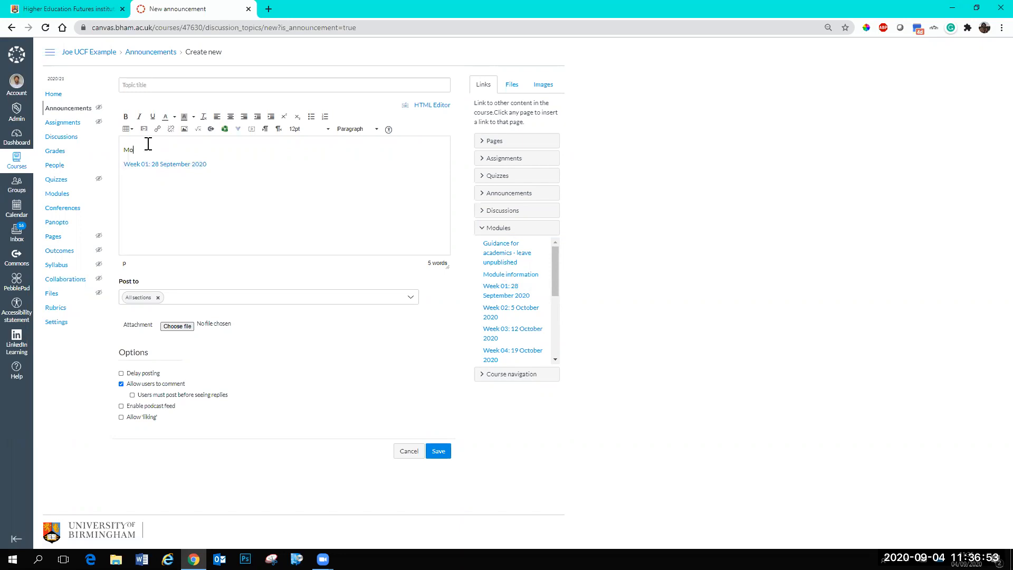
pyautogui.write("Morning everyone - don't forget to read wekly outline")
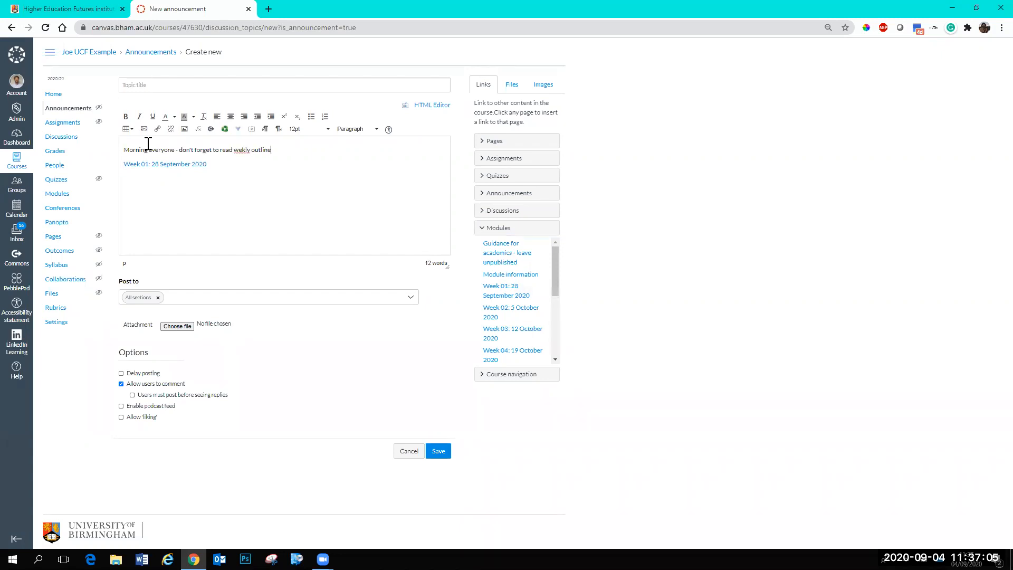
pyautogui.write(' for thi sw')
pyautogui.press('Left')
pyautogui.press('Left')
pyautogui.press('Left')
pyautogui.press('Left')
pyautogui.press('BackSpace')
pyautogui.press('Left')
pyautogui.press('BackSpace')
pyautogui.press('Right')
pyautogui.write('e')
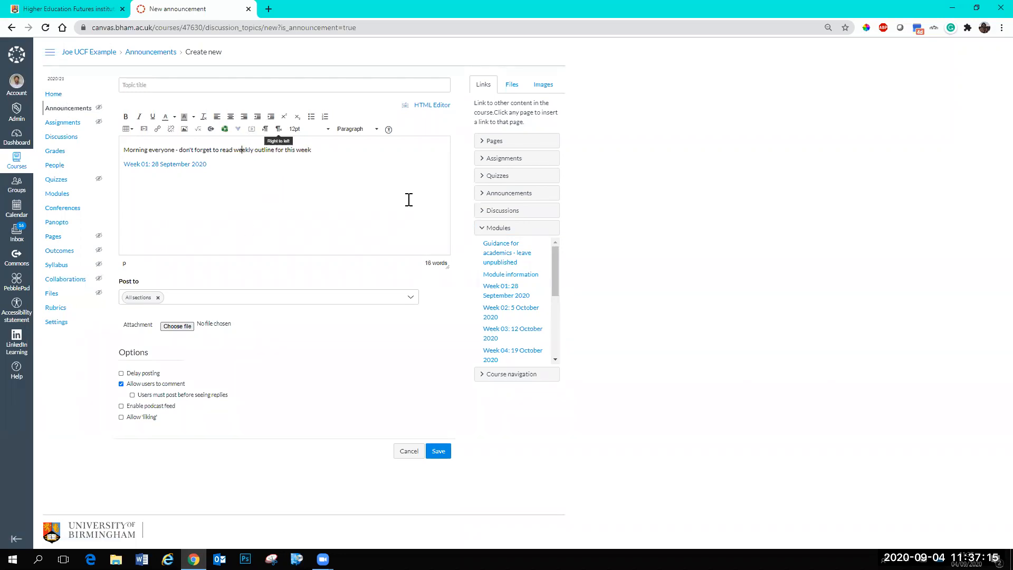
# Step: Title the announcement "week one" and save it for all sections
pyautogui.click(212, 84)
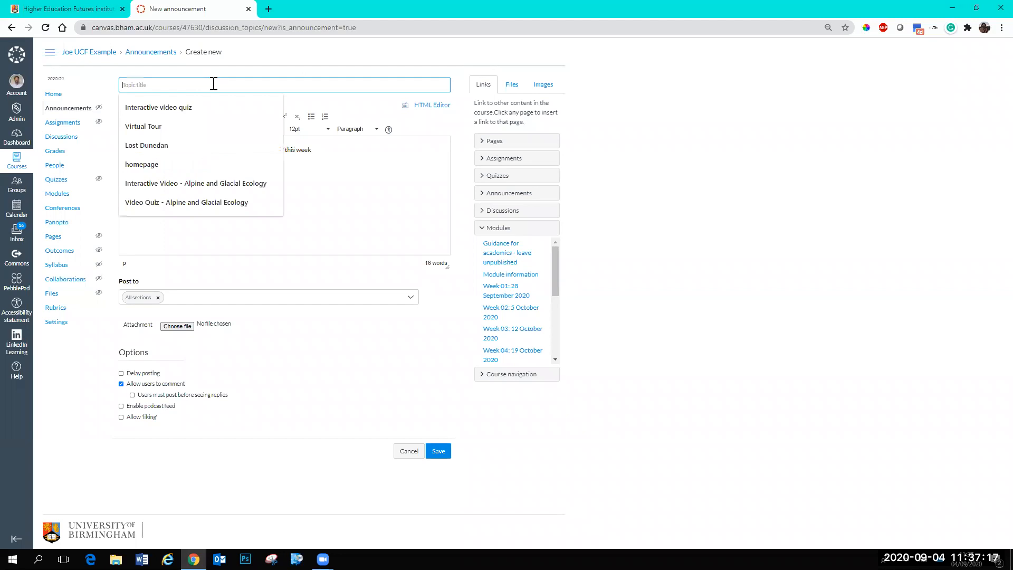
pyautogui.write('week one')
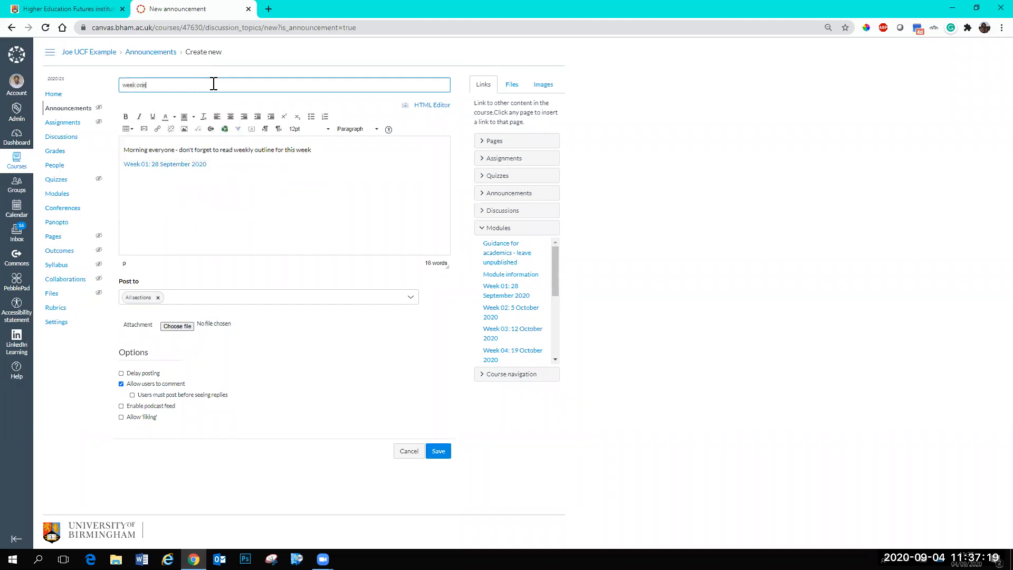
pyautogui.click(438, 452)
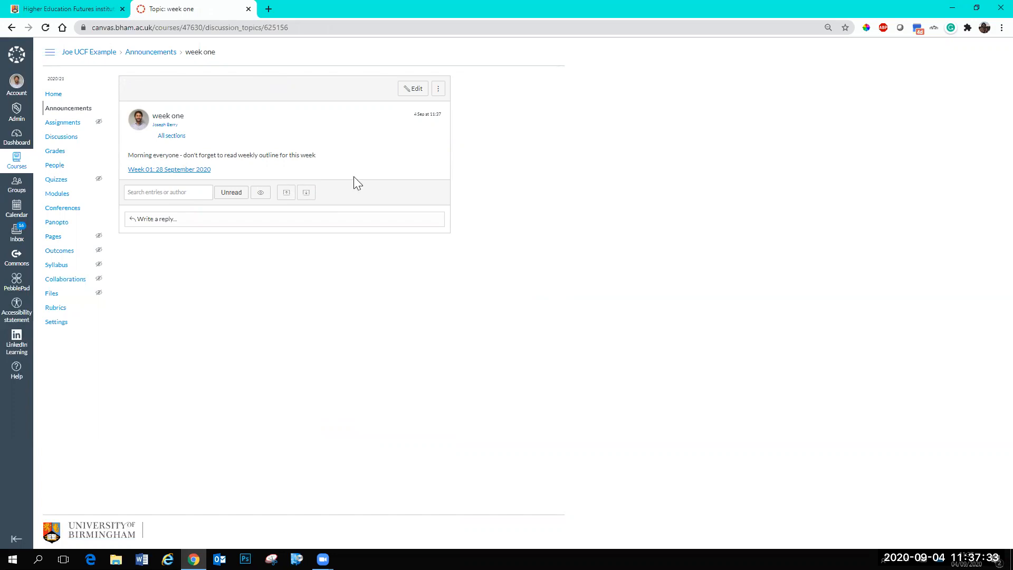
# Step: Return to the course home page and view its welcome video and contact table
pyautogui.click(59, 97)
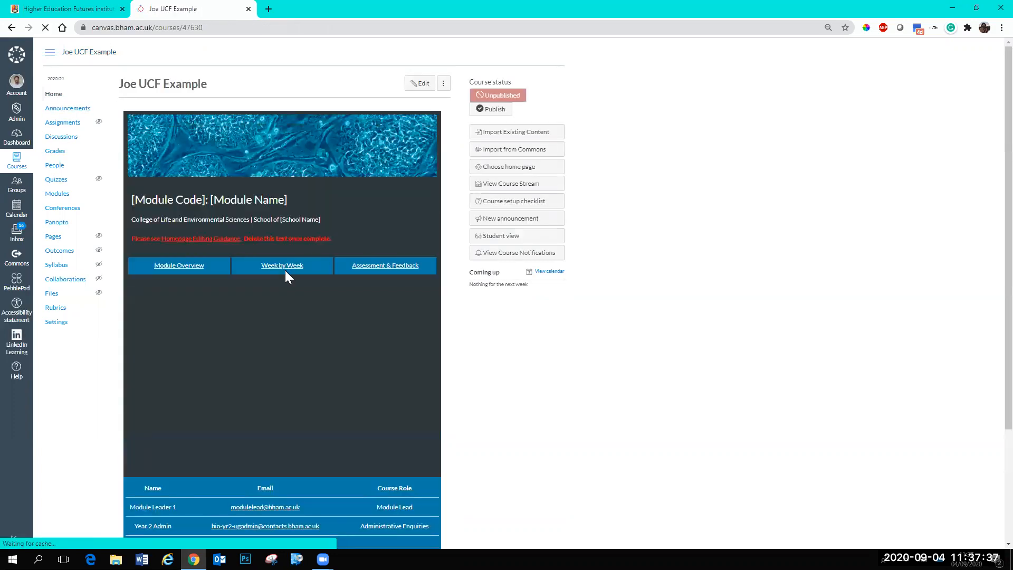
pyautogui.scroll(-2, 459, 402)
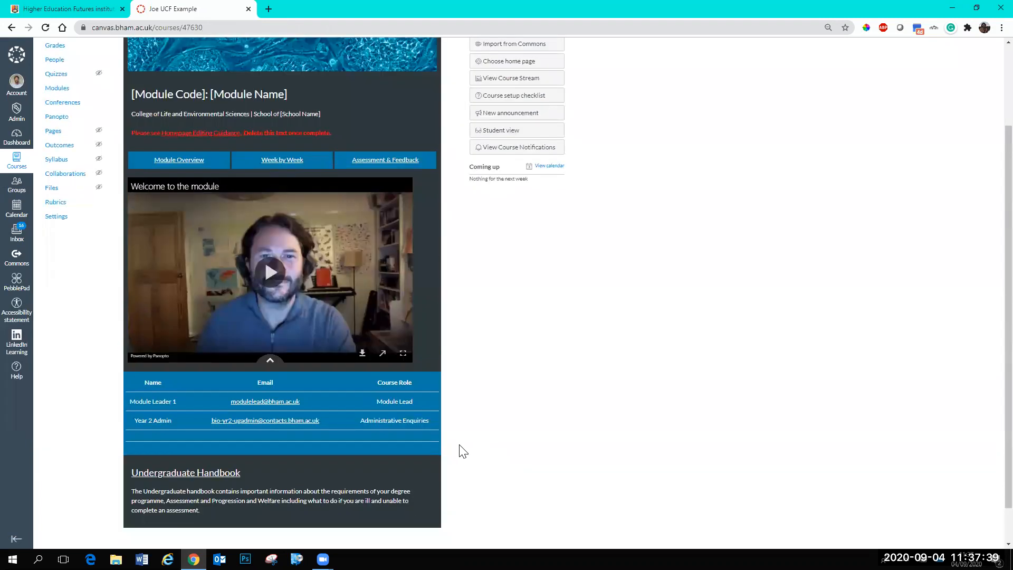
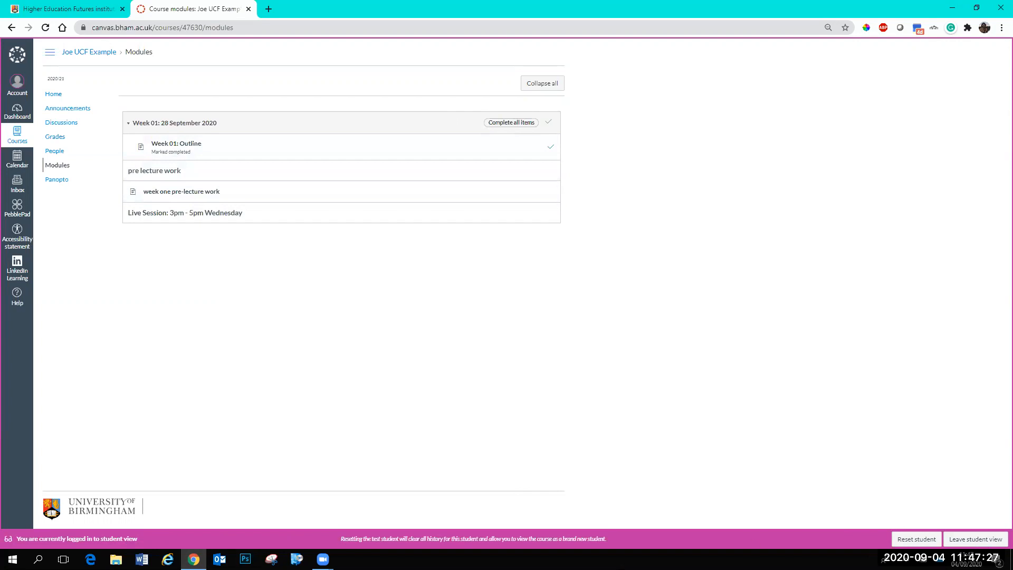
# Step: Leave student view and look over the course's module list as a teacher
pyautogui.click(984, 540)
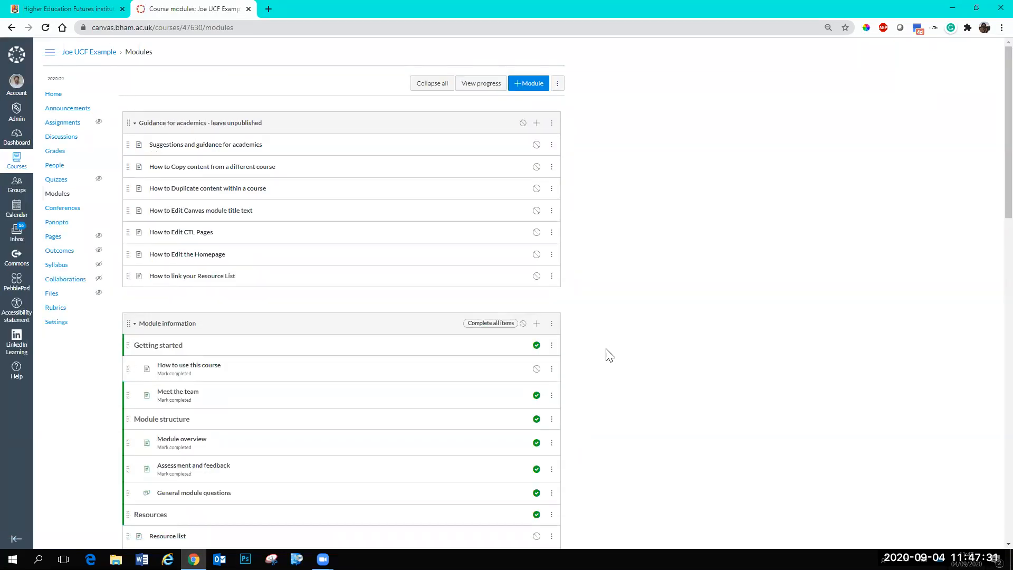
pyautogui.scroll(-1, 585, 385)
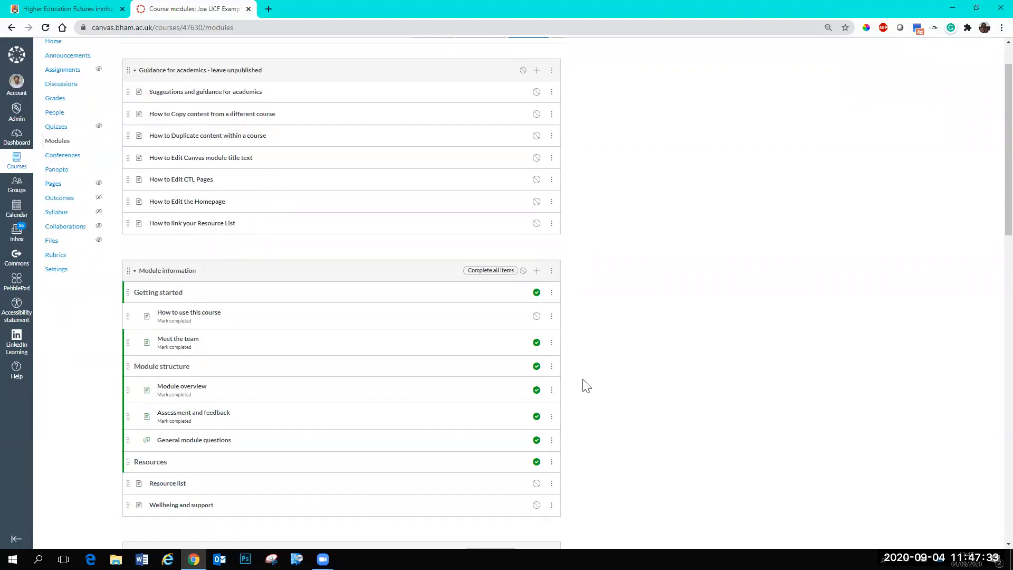
pyautogui.scroll(1, 98, 337)
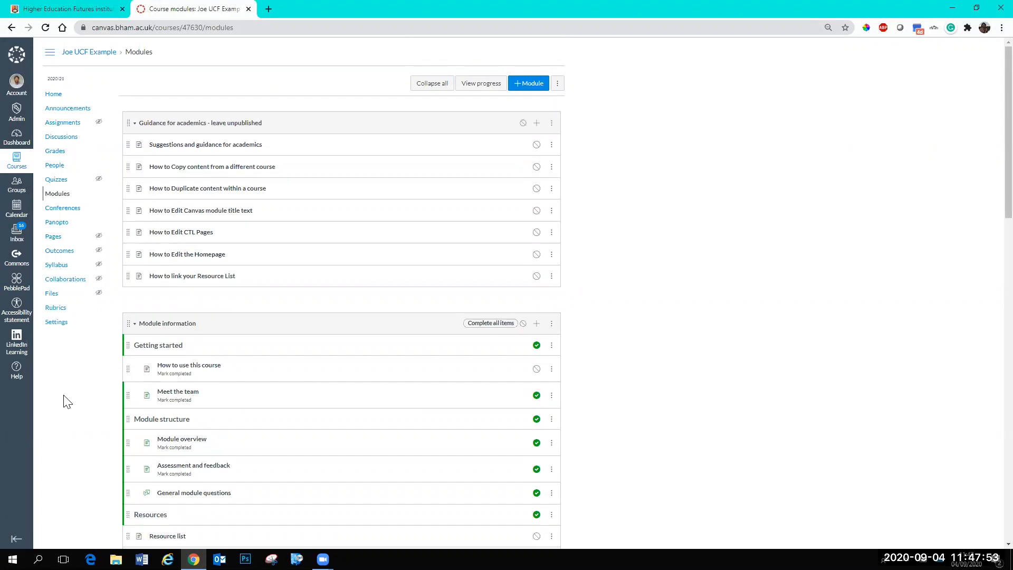
# Step: Add Zoom to the visible course navigation items below Rubrics in the course settings and save
pyautogui.click(56, 323)
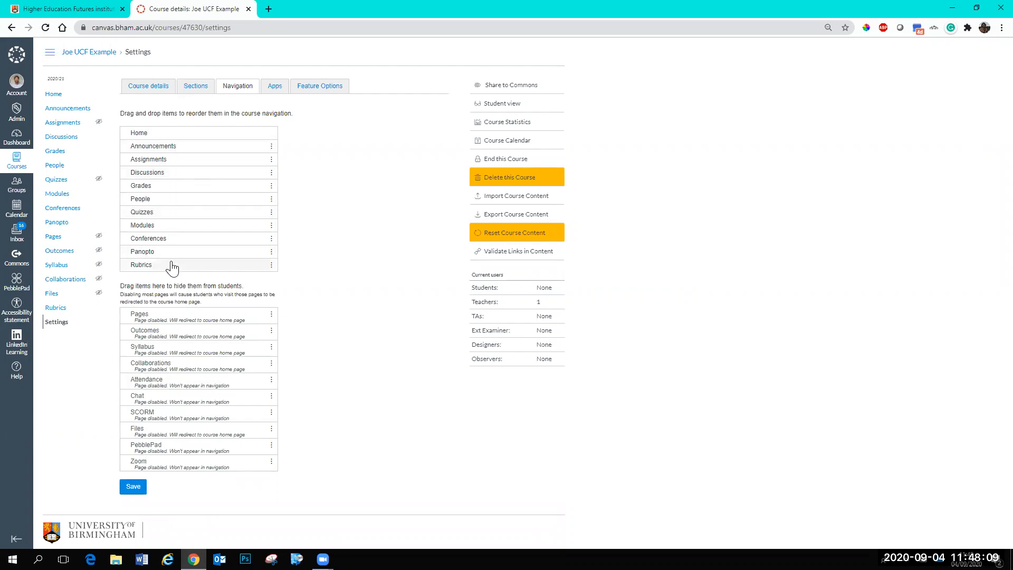
pyautogui.moveTo(162, 463); pyautogui.dragTo(177, 275)
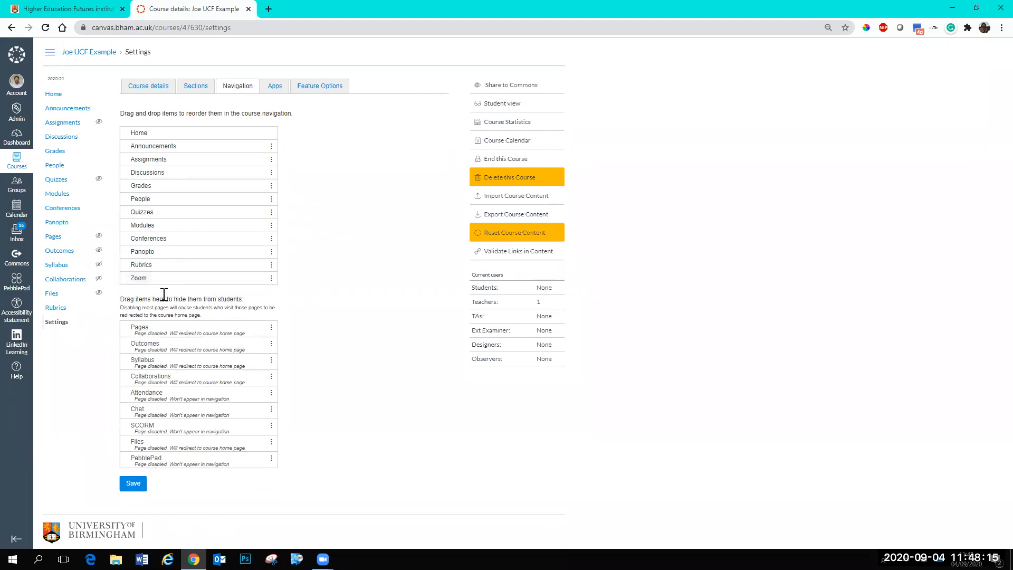
pyautogui.click(135, 484)
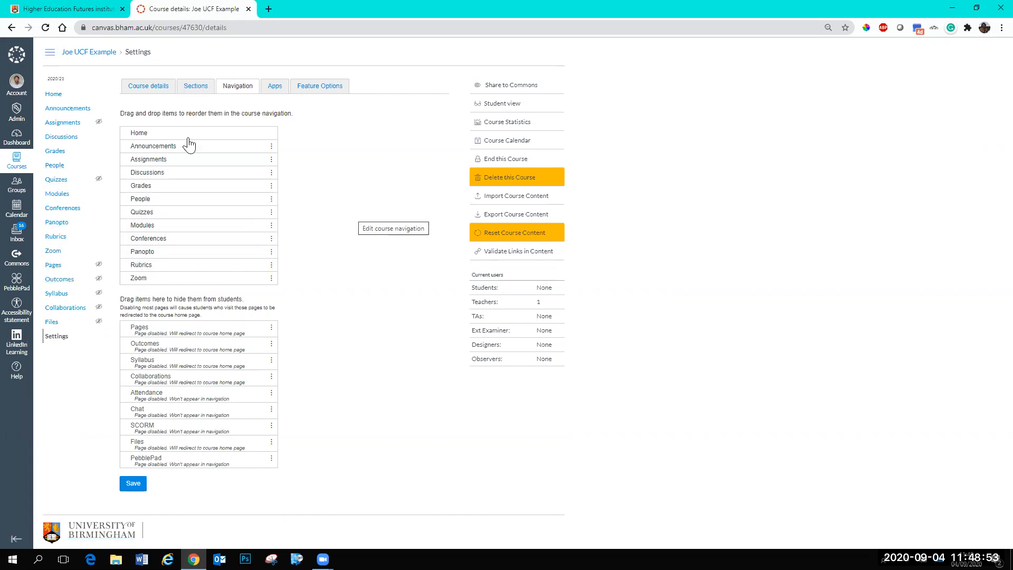
# Step: Return to the course home page and follow its Week by Week link to the module list
pyautogui.click(55, 95)
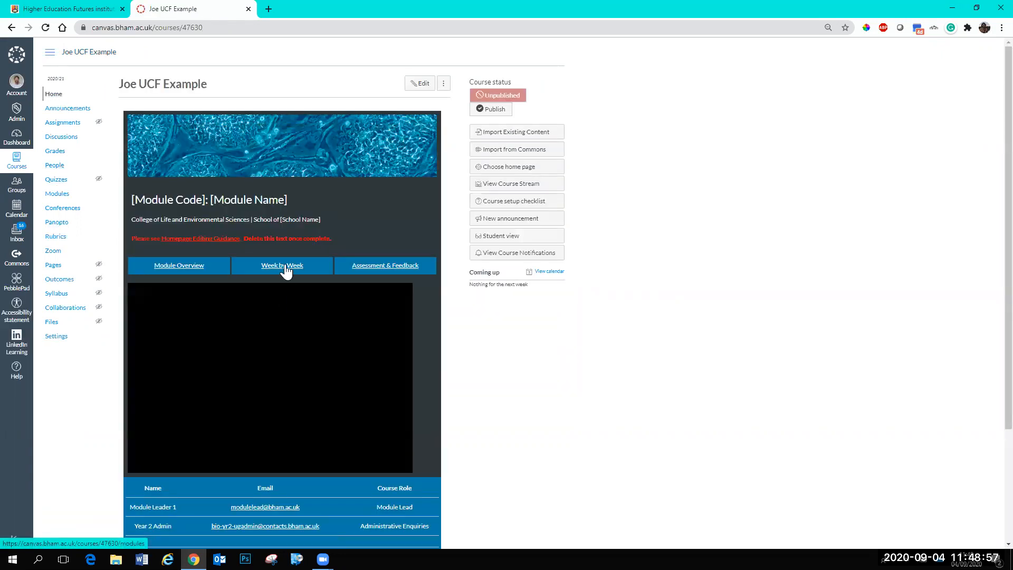
pyautogui.click(286, 269)
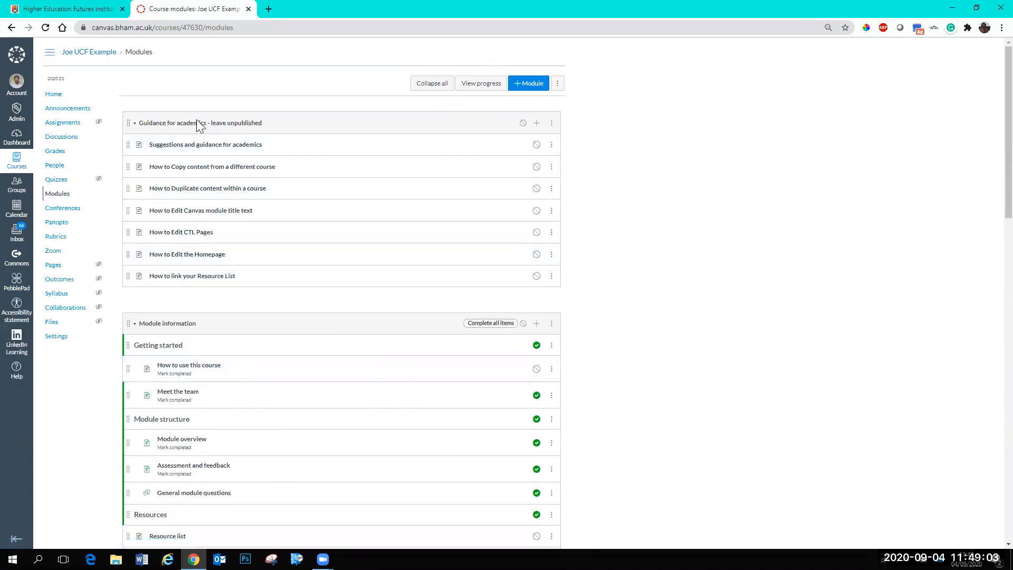
# Step: Open the Suggestions and guidance for academics page and read down to the HEFi Bi-Modal Teaching Resources link
pyautogui.click(218, 151)
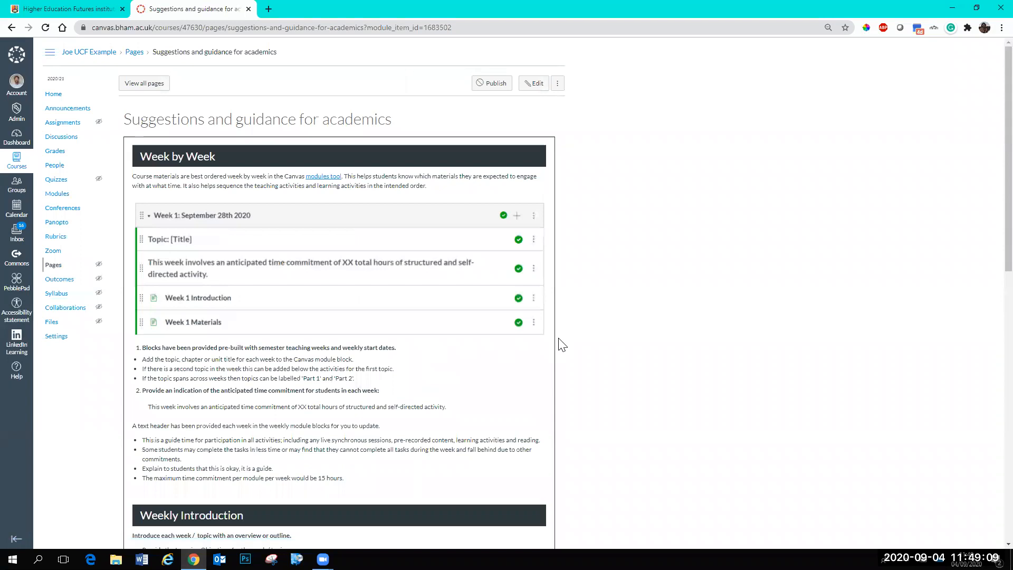
pyautogui.scroll(-13, 590, 337)
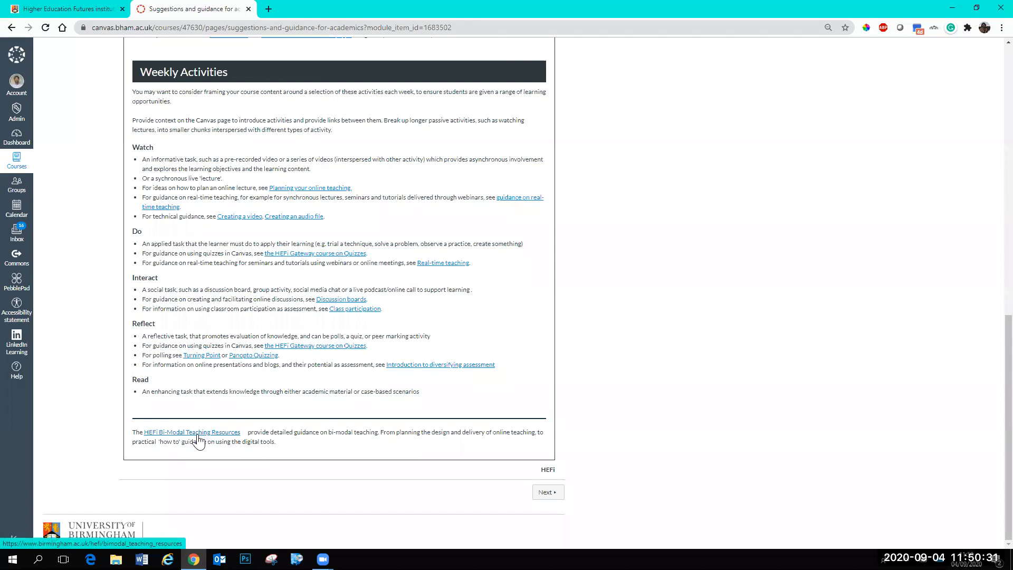
# Step: Switch to the University of Birmingham website and reach HEFi's Framework for Educational Resilience support page through Teaching excellence
pyautogui.click(69, 9)
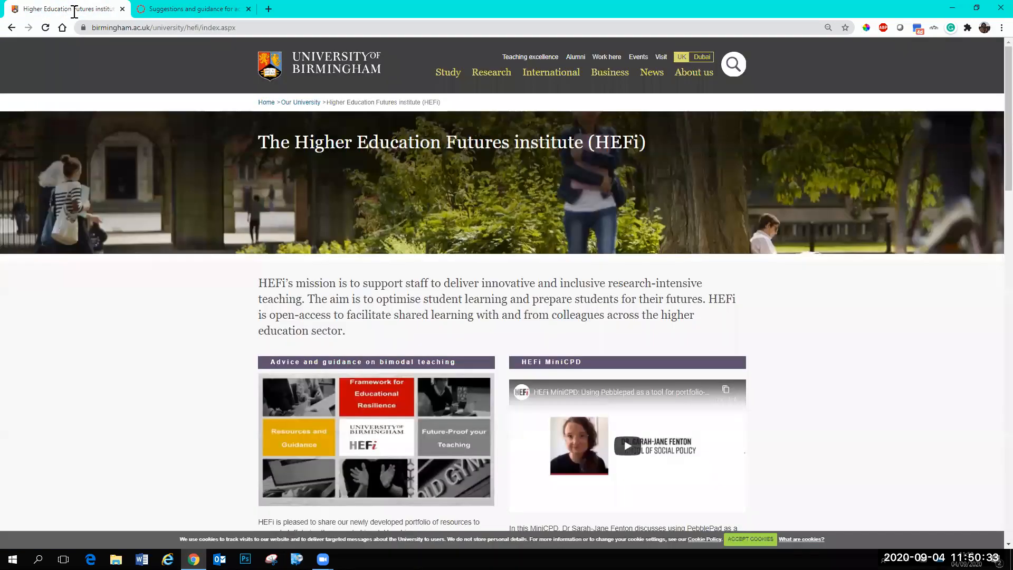
pyautogui.click(348, 72)
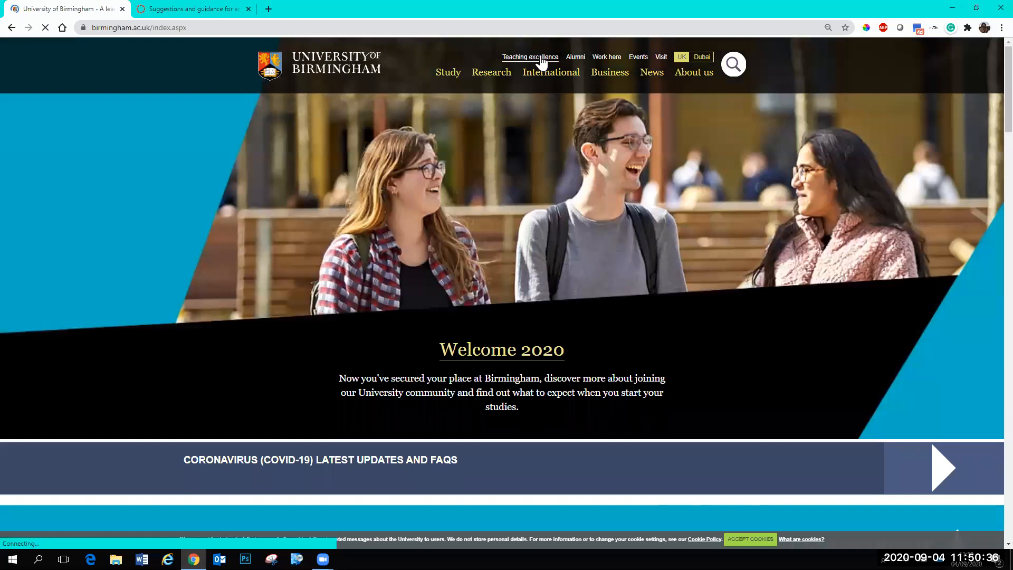
pyautogui.click(541, 58)
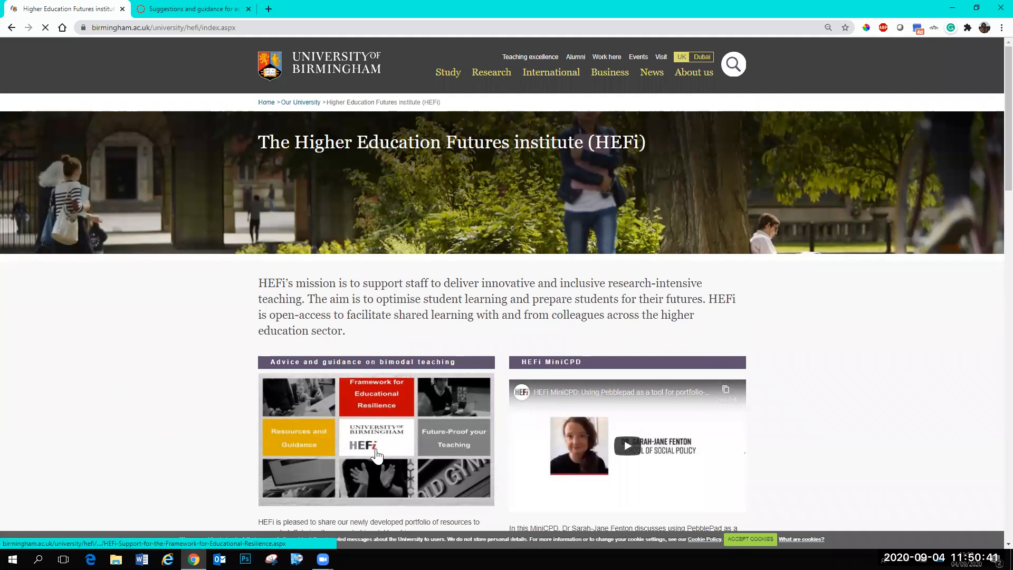
pyautogui.click(388, 430)
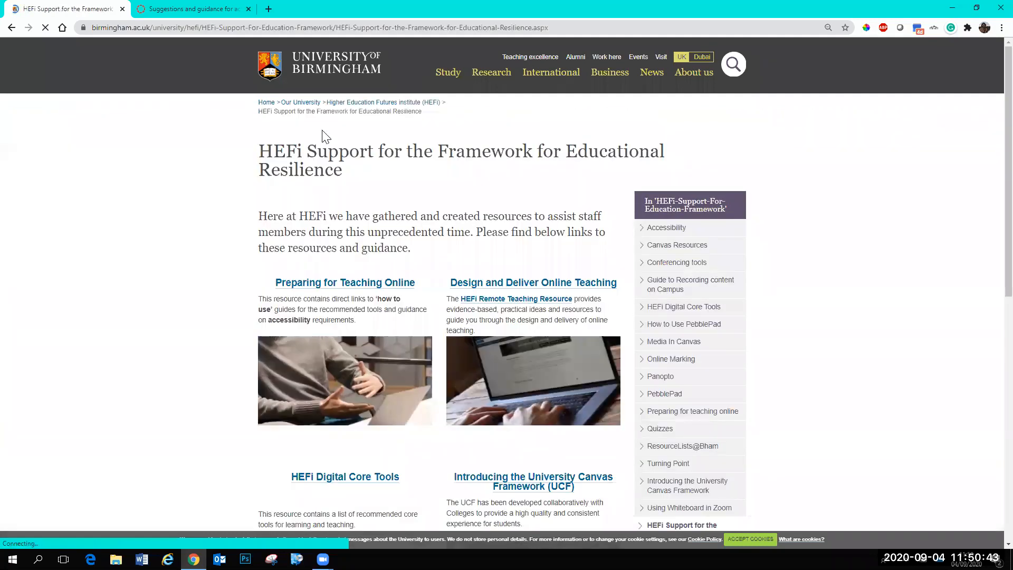
pyautogui.click(12, 28)
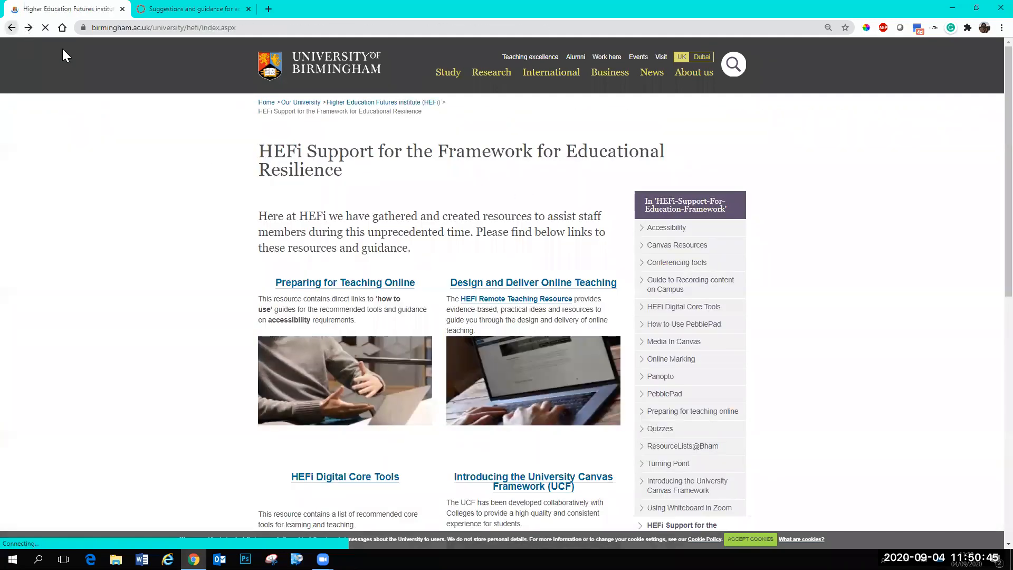
pyautogui.click(362, 409)
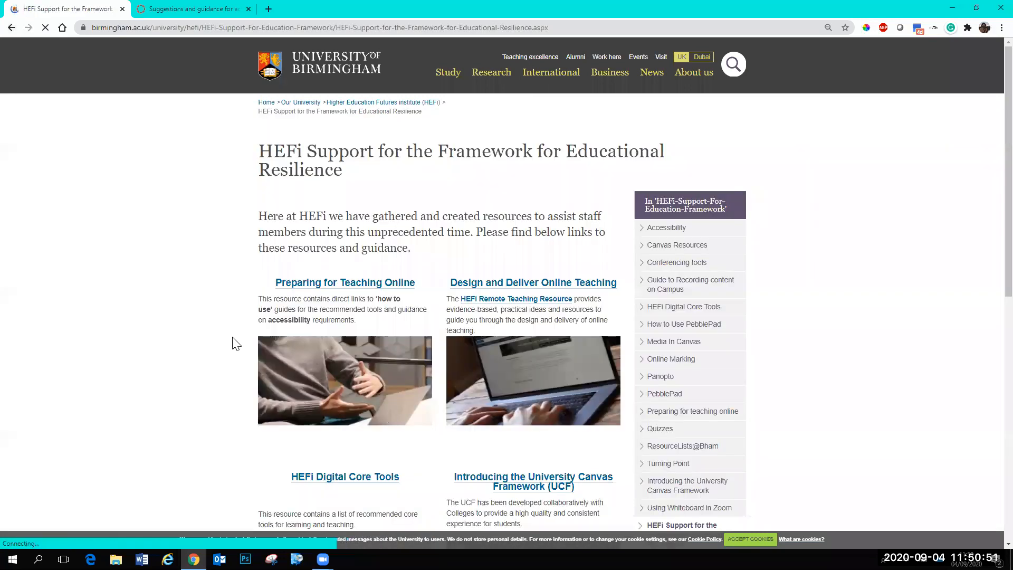
pyautogui.scroll(-2, 230, 342)
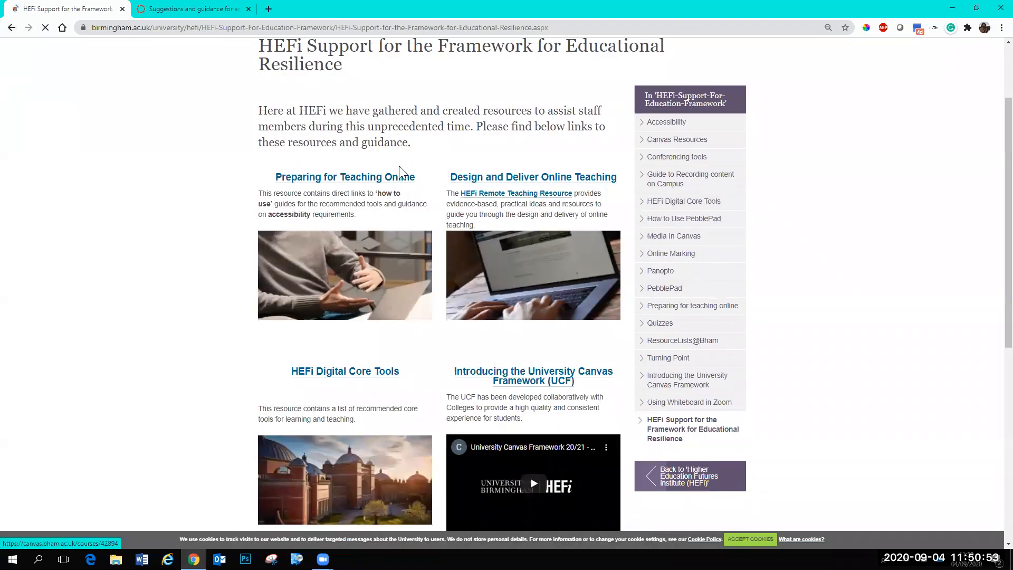
# Step: Open the Panopto resources under Preparing for Teaching Online and look over the listed guides
pyautogui.click(356, 178)
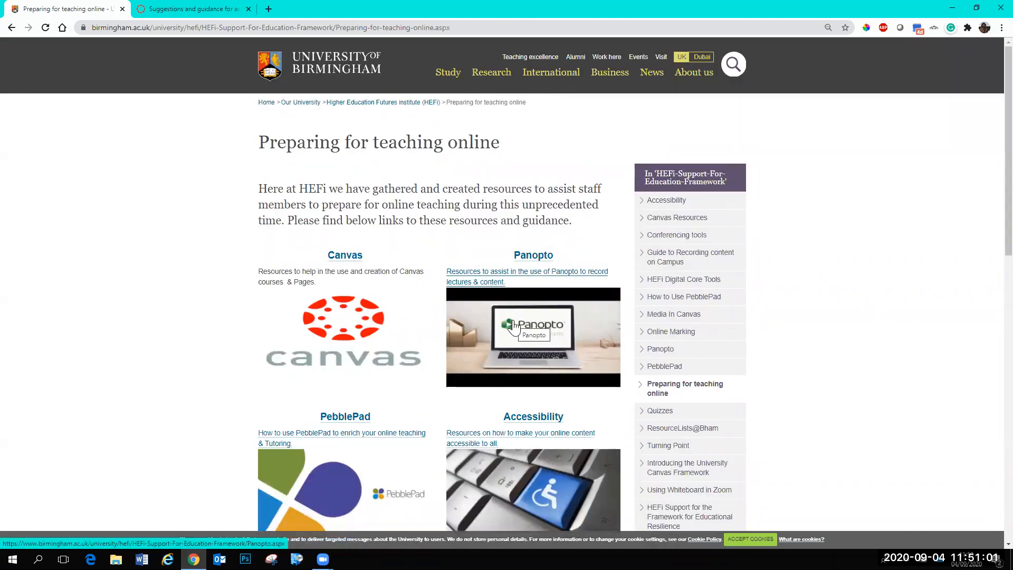
pyautogui.click(516, 334)
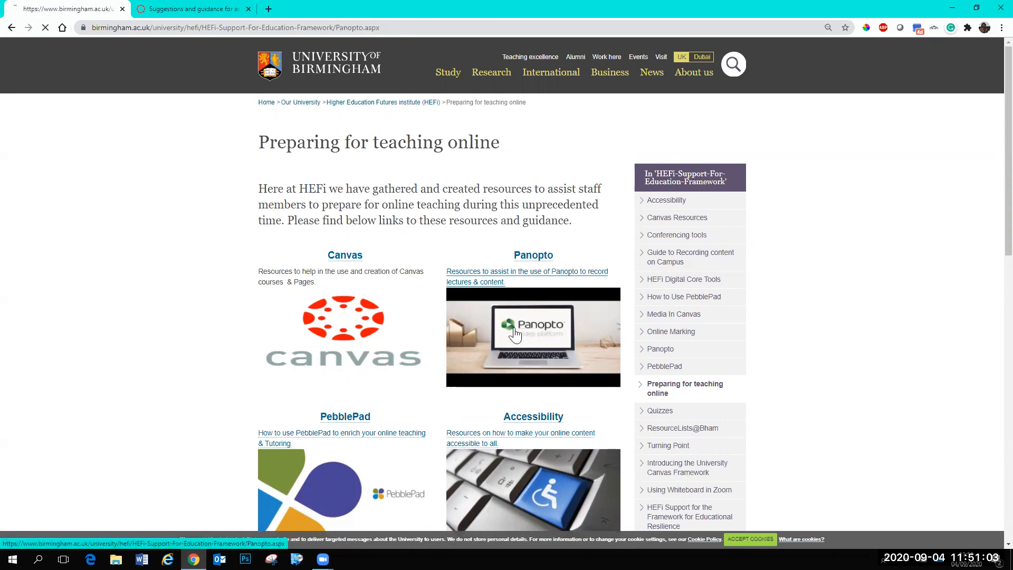
pyautogui.scroll(-1, 559, 338)
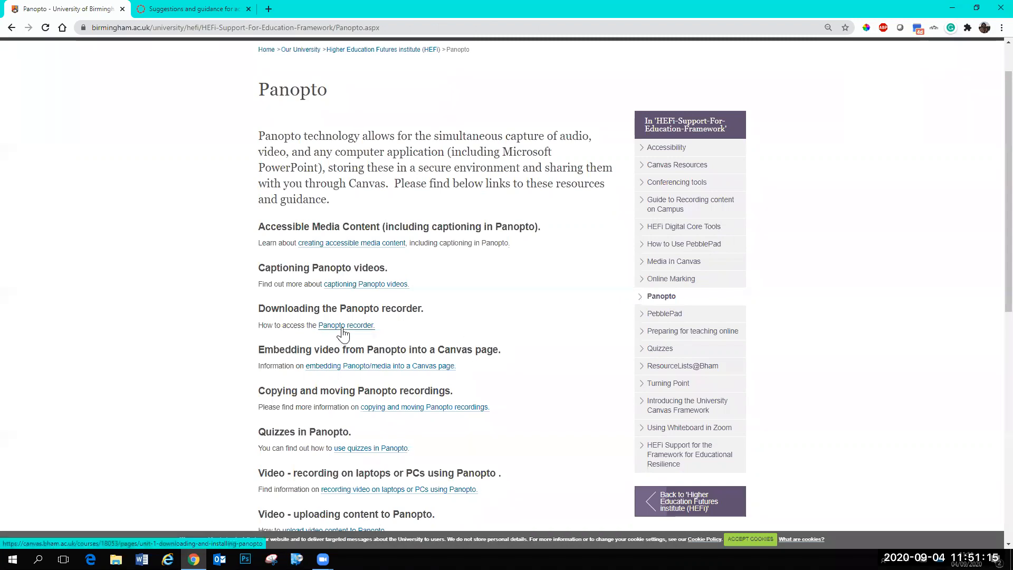
pyautogui.scroll(-3, 565, 402)
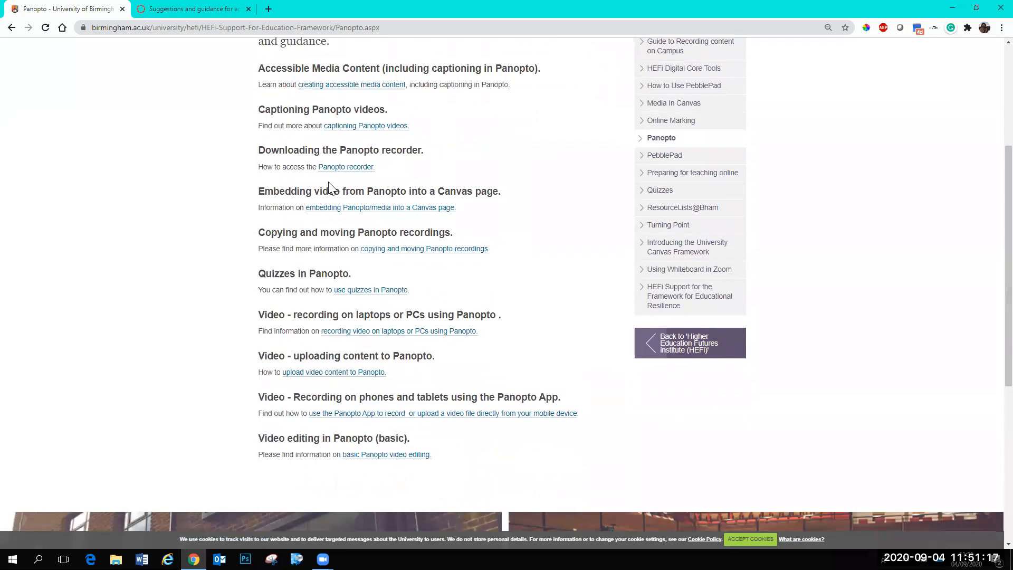
pyautogui.scroll(3, 526, 390)
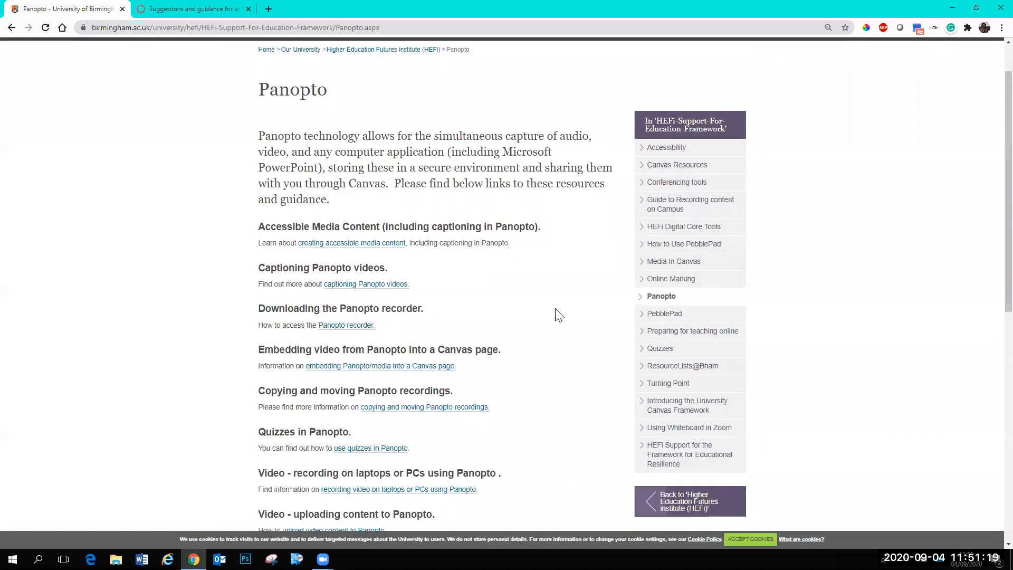
pyautogui.scroll(1, 553, 332)
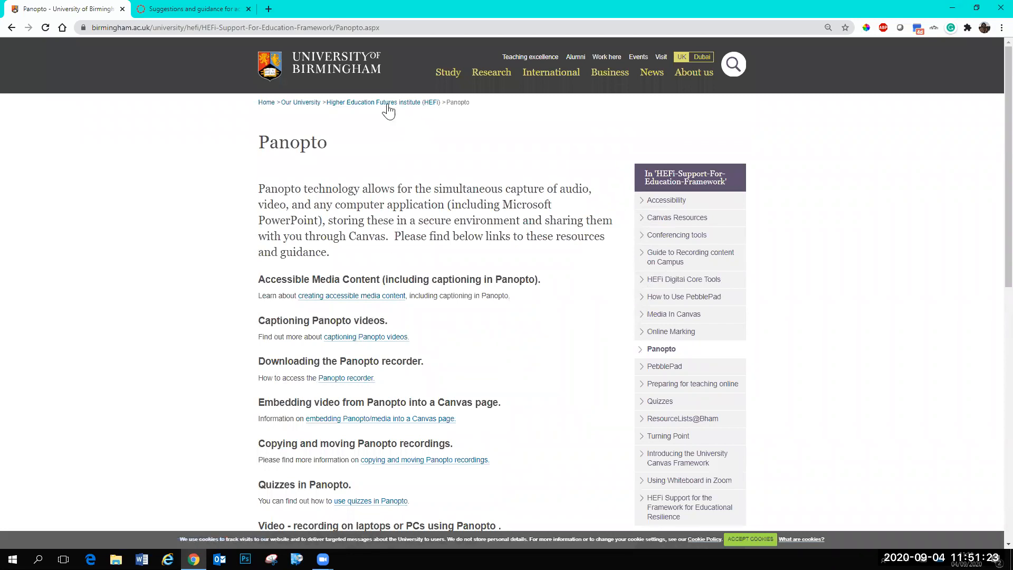
# Step: Return to Preparing for Teaching Online through the HEFi landing page and look over its resource topics
pyautogui.click(389, 104)
pyautogui.click(420, 419)
pyautogui.click(342, 287)
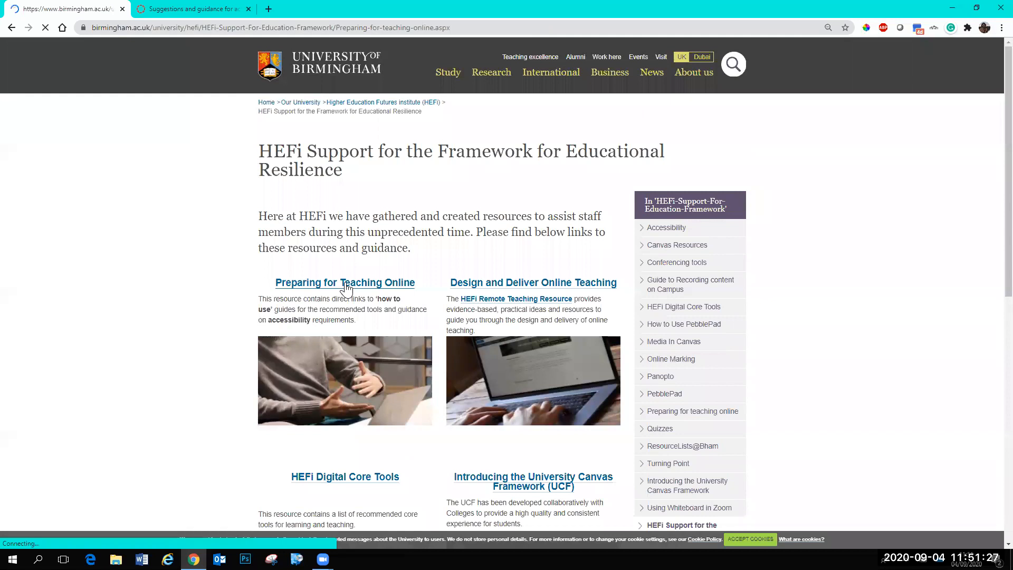
pyautogui.scroll(-4, 385, 406)
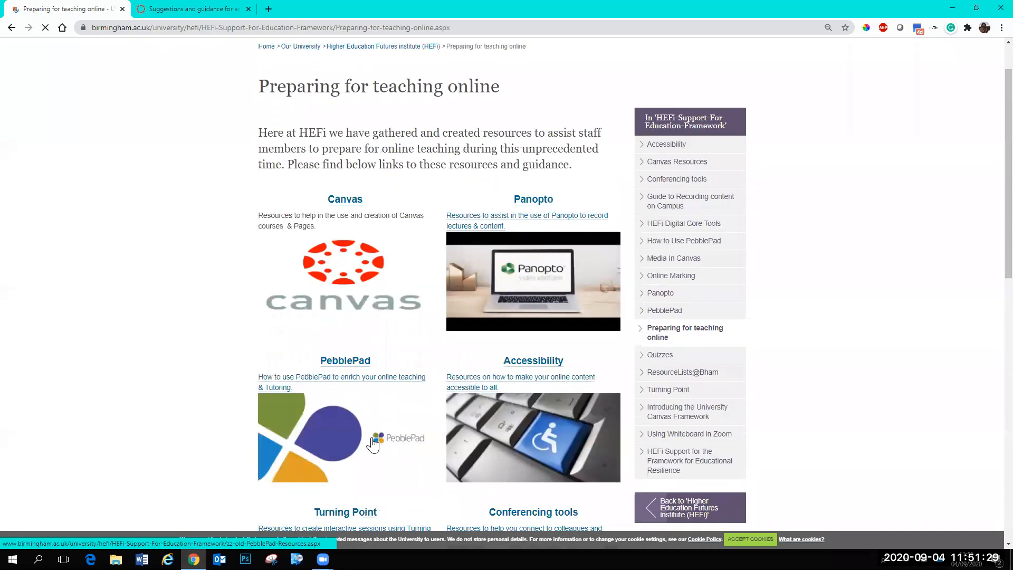
pyautogui.scroll(-3, 551, 439)
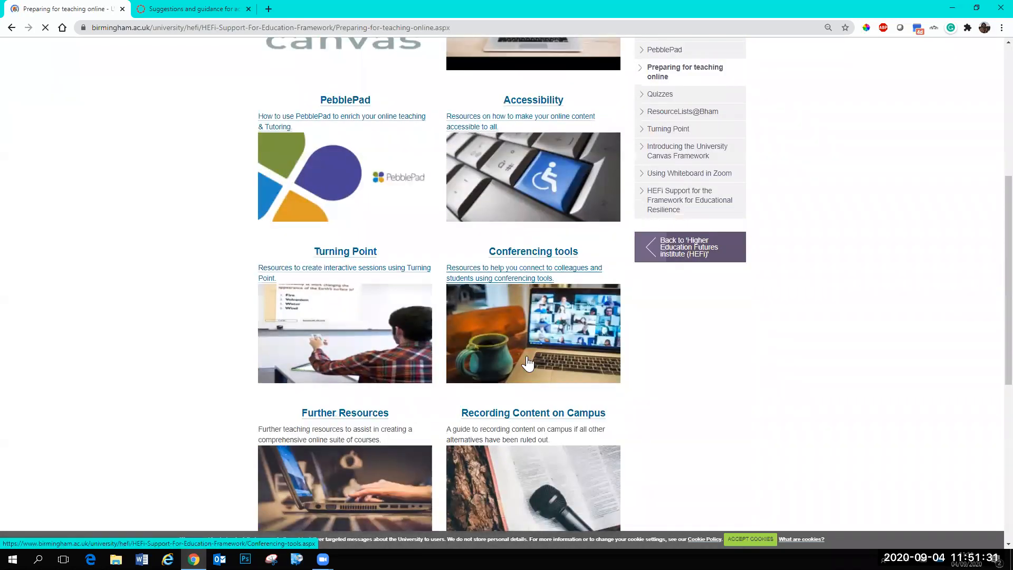
pyautogui.scroll(7, 527, 364)
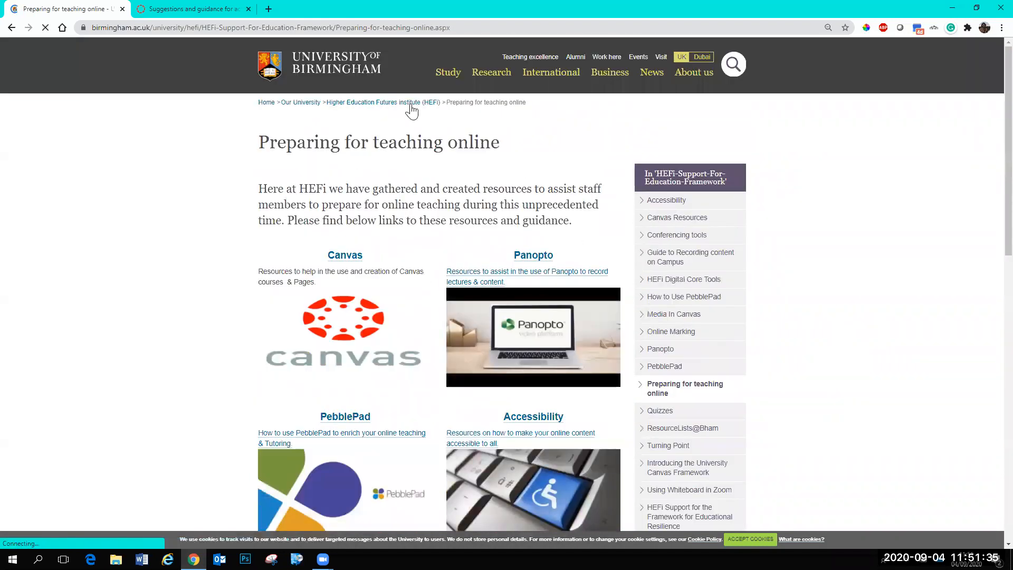
# Step: From the HEFi landing page's bimodal teaching guidance, open Design and Deliver Online Teaching and view the Remote Teaching Resource course's home page
pyautogui.click(412, 104)
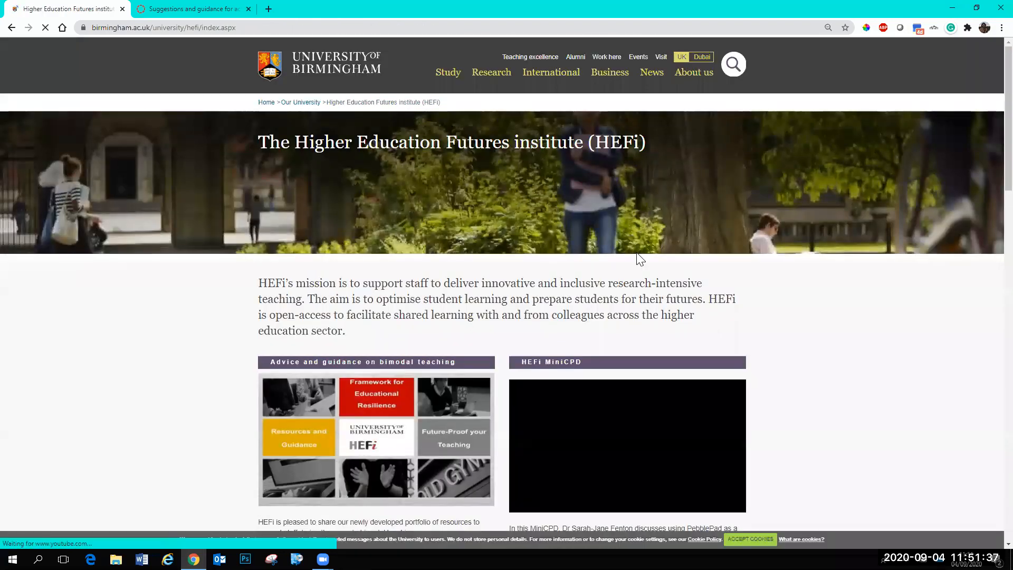
pyautogui.scroll(-3, 421, 495)
pyautogui.scroll(-2, 373, 437)
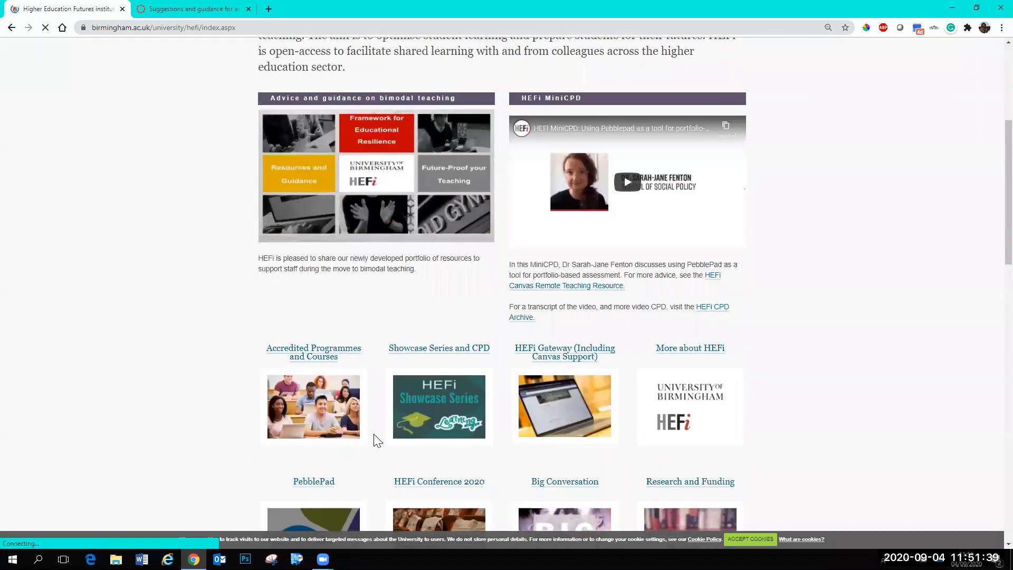
pyautogui.click(422, 195)
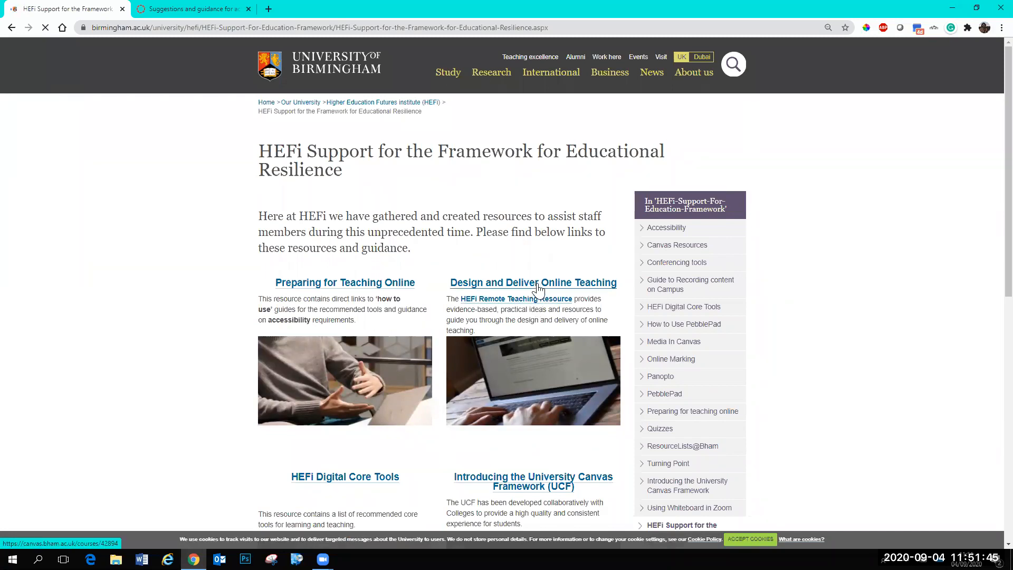
pyautogui.click(566, 290)
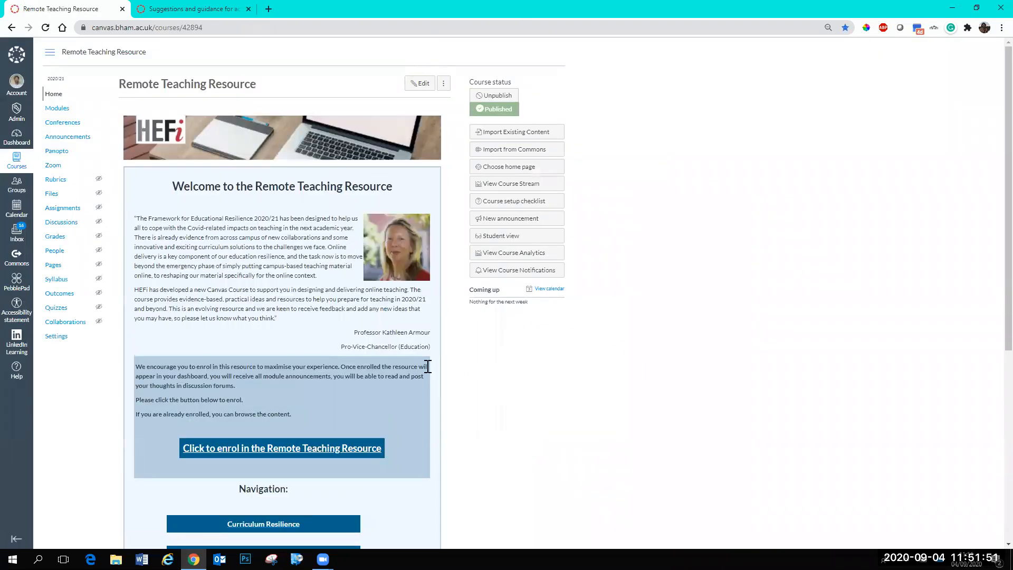
pyautogui.scroll(-5, 427, 366)
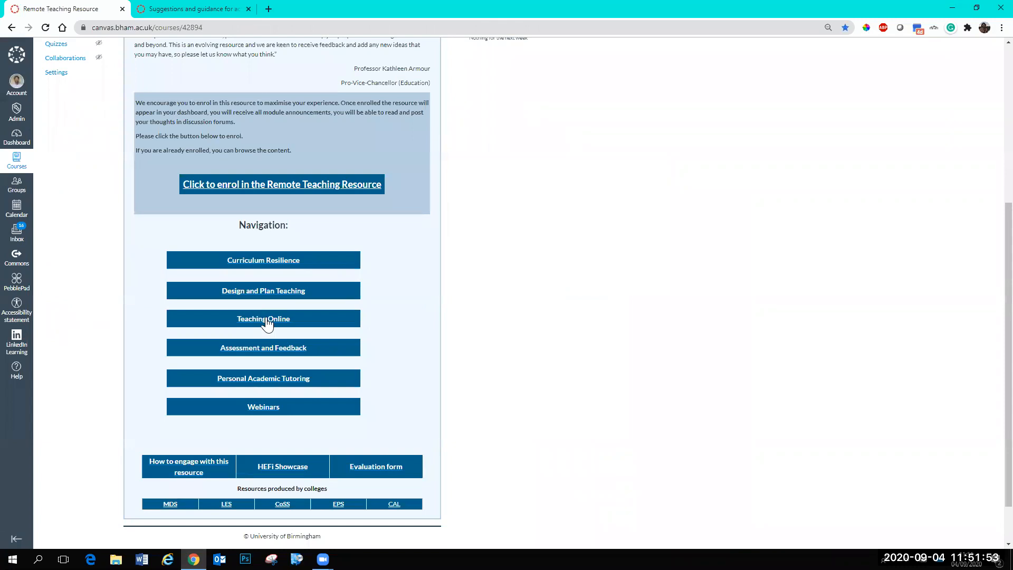
# Step: Look through the Remote Teaching Resource modules starting from Teaching Online, and return to the course home page
pyautogui.click(266, 325)
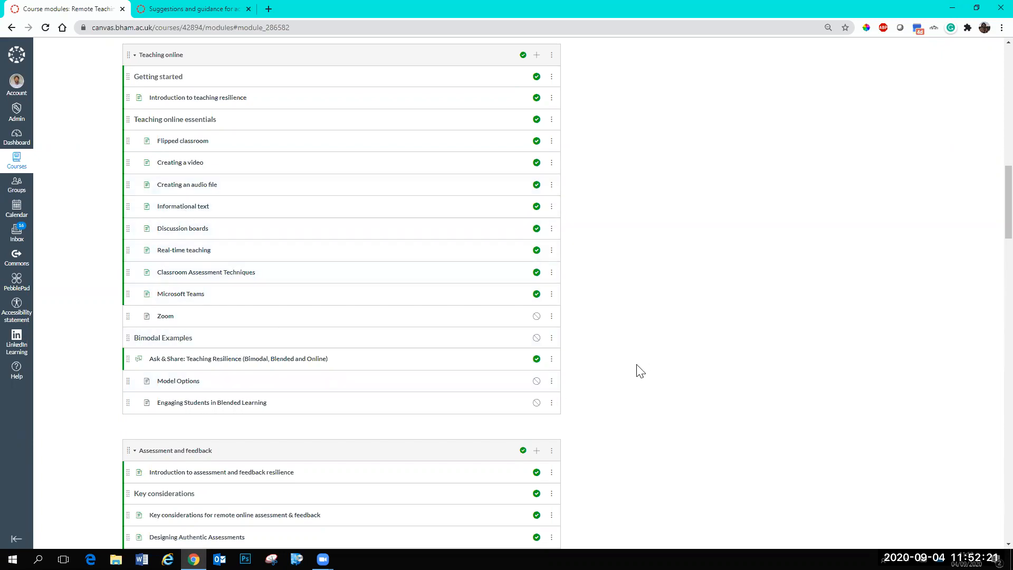
pyautogui.scroll(-15, 640, 371)
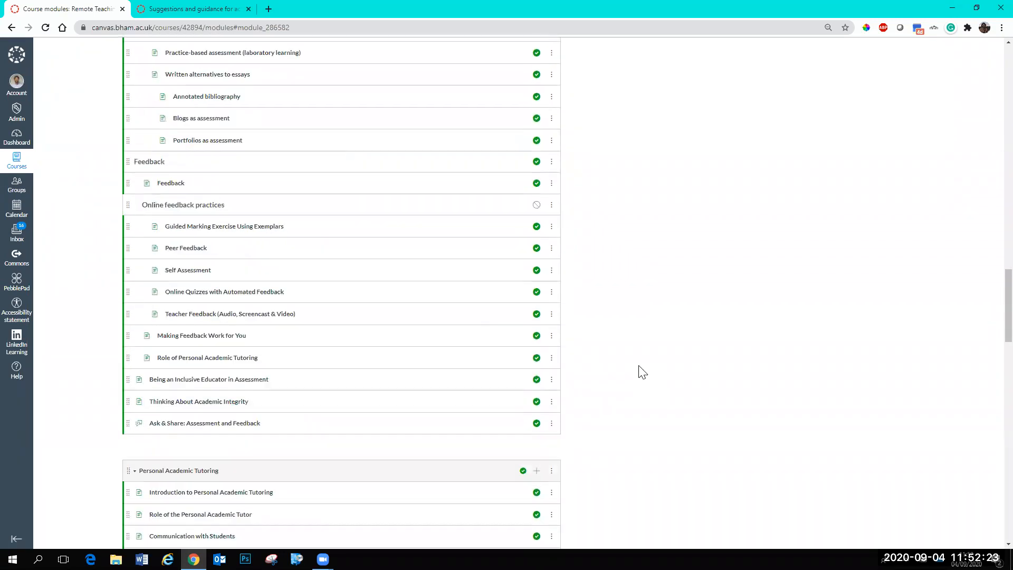
pyautogui.scroll(-7, 640, 371)
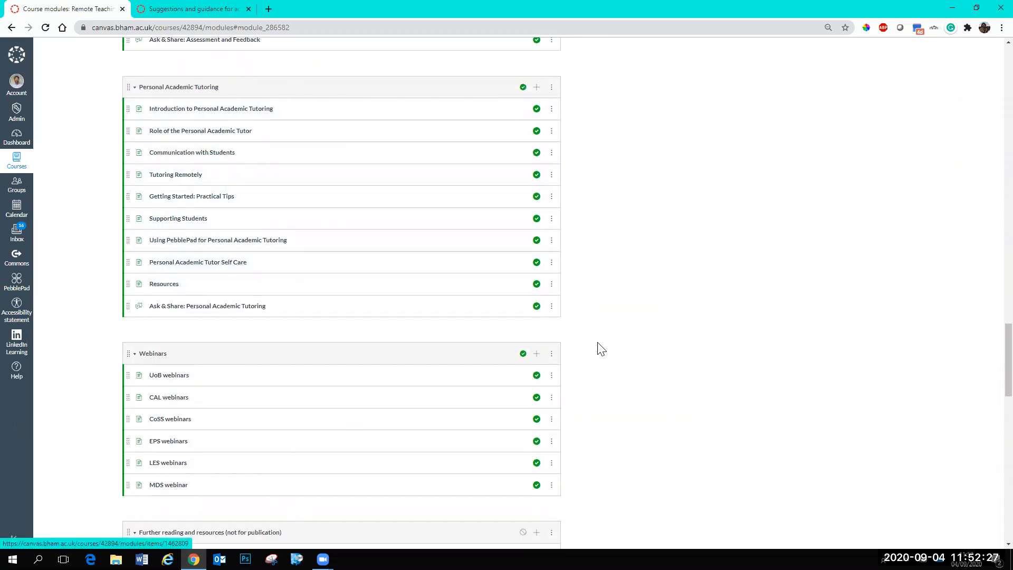
pyautogui.scroll(15, 989, 317)
pyautogui.scroll(15, 989, 116)
pyautogui.click(59, 98)
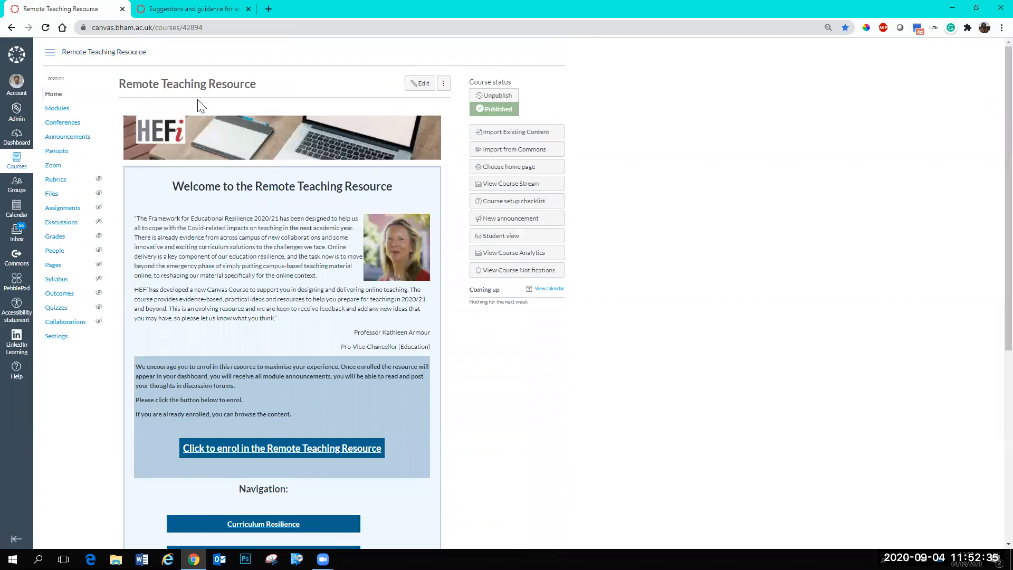
# Step: Go back to HEFi's Framework for Educational Resilience support page and view its Introducing the University Canvas Framework resource
pyautogui.rightClick(12, 29)
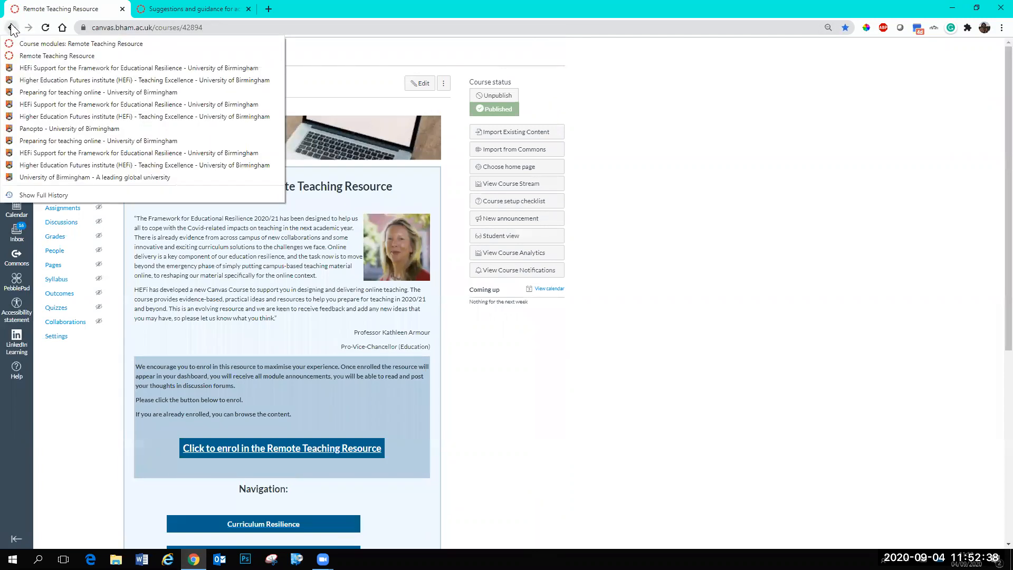
pyautogui.click(67, 69)
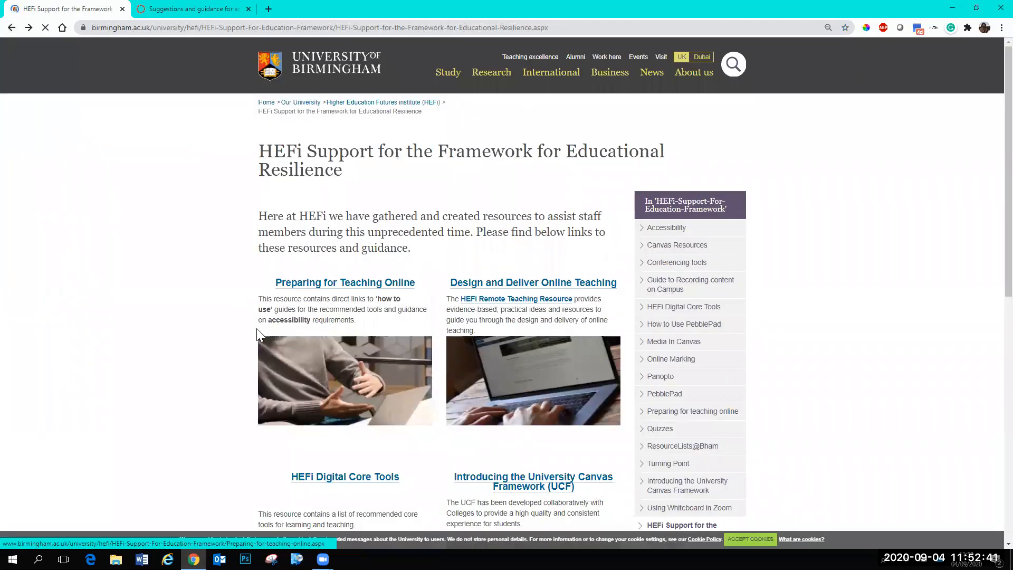
pyautogui.scroll(-2, 164, 257)
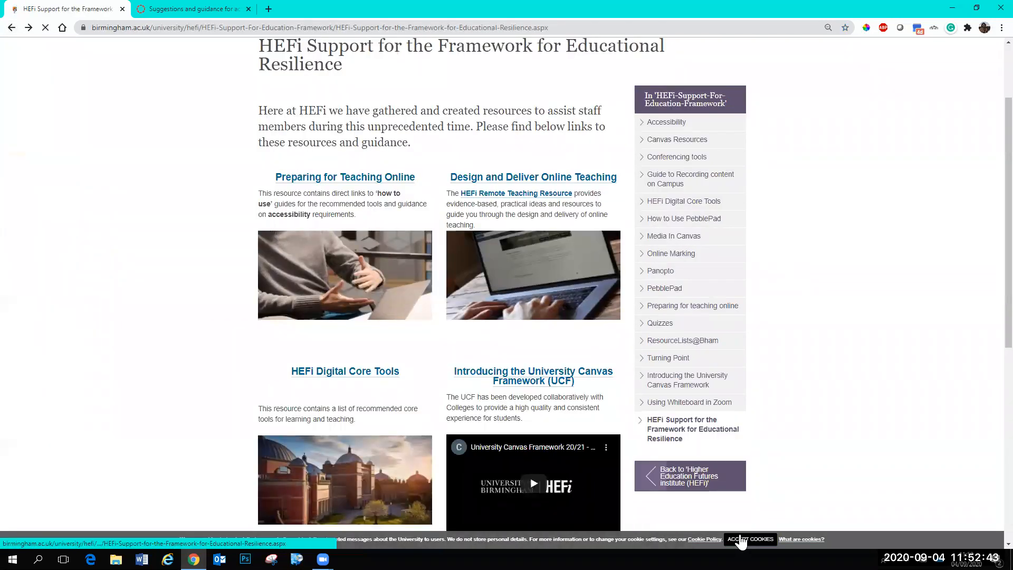